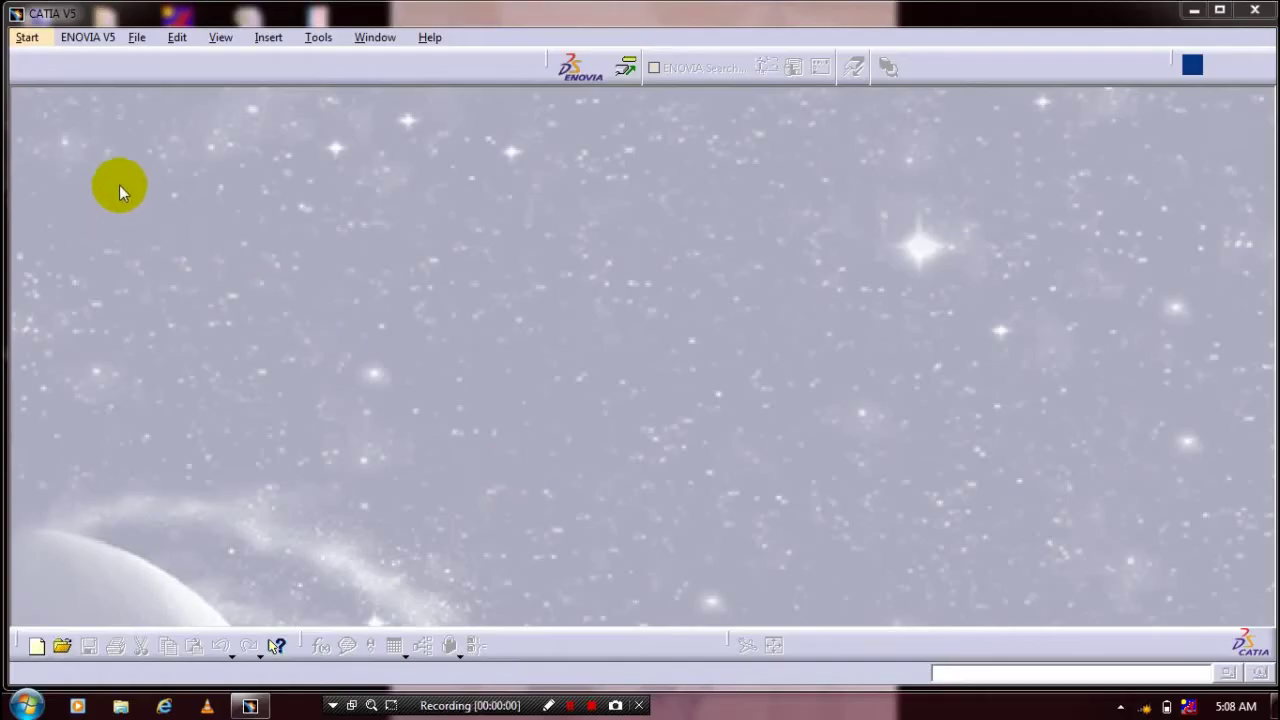
Step: Create a new Part1 document in the Part Design workbench
left_click(40, 42)
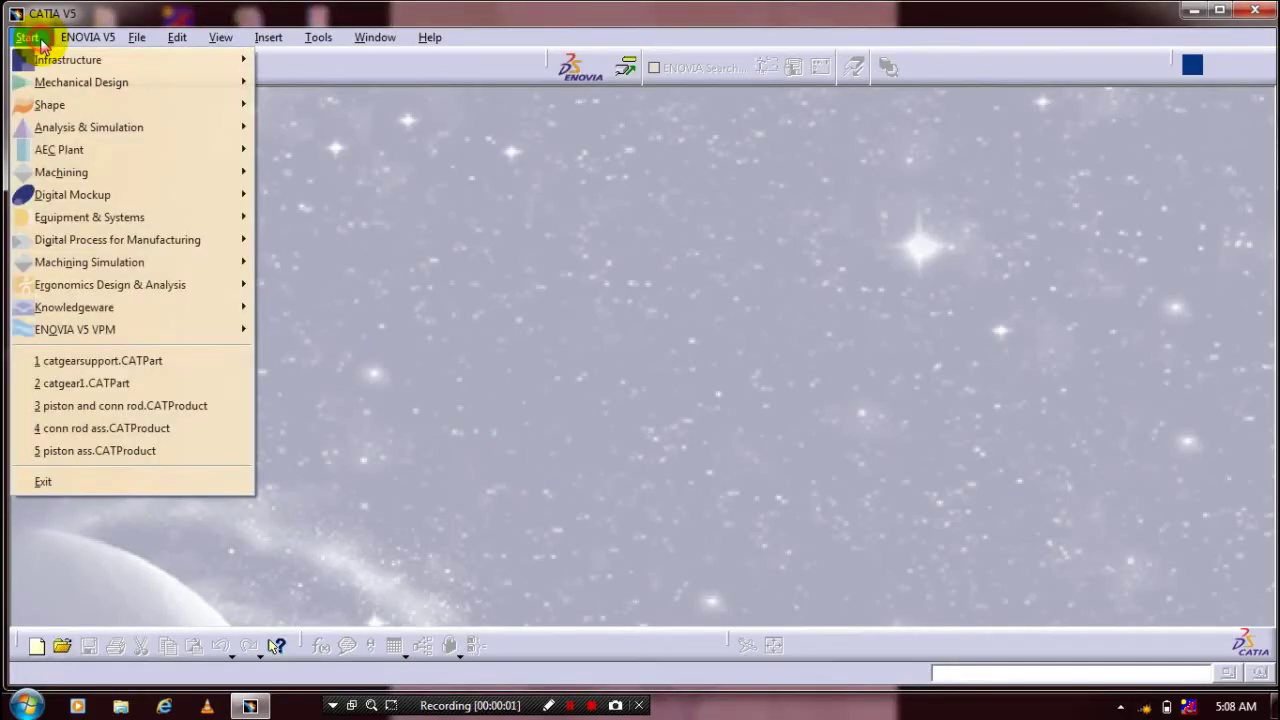
mouse_move(150, 82)
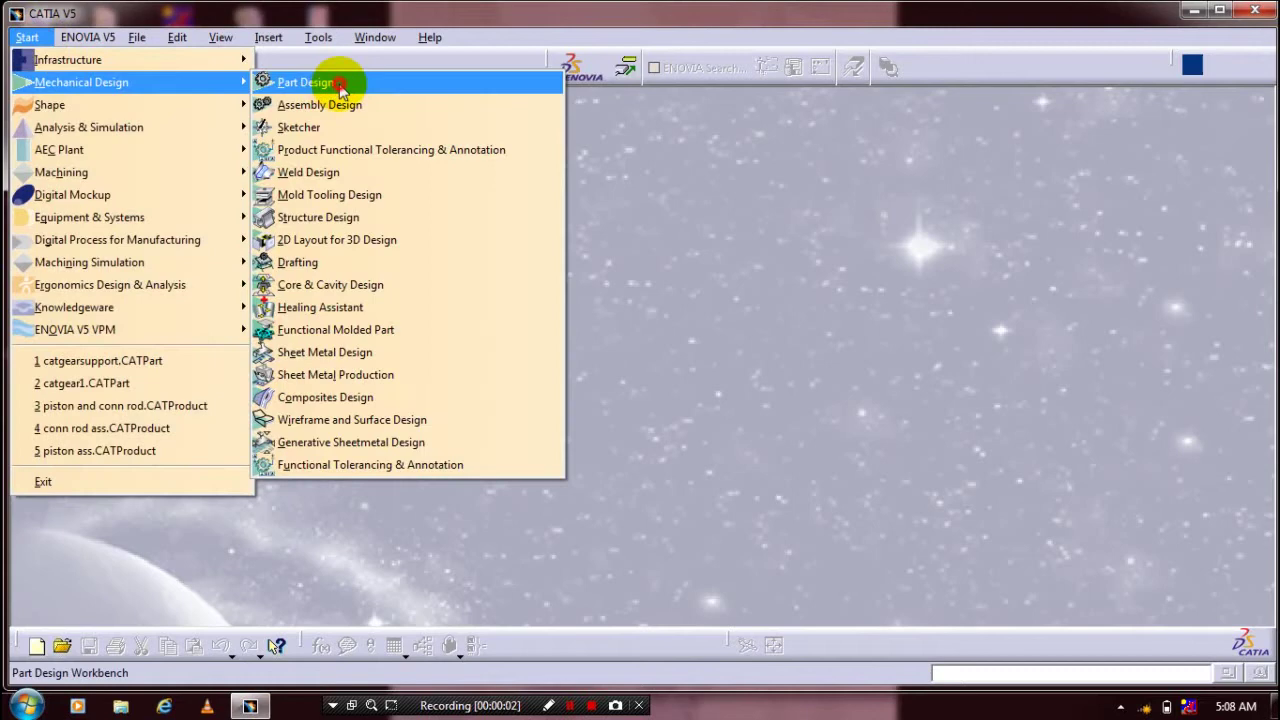
left_click(330, 83)
Step: Start a sketch on the yz plane and draw a circle centred at the origin
left_click(597, 263)
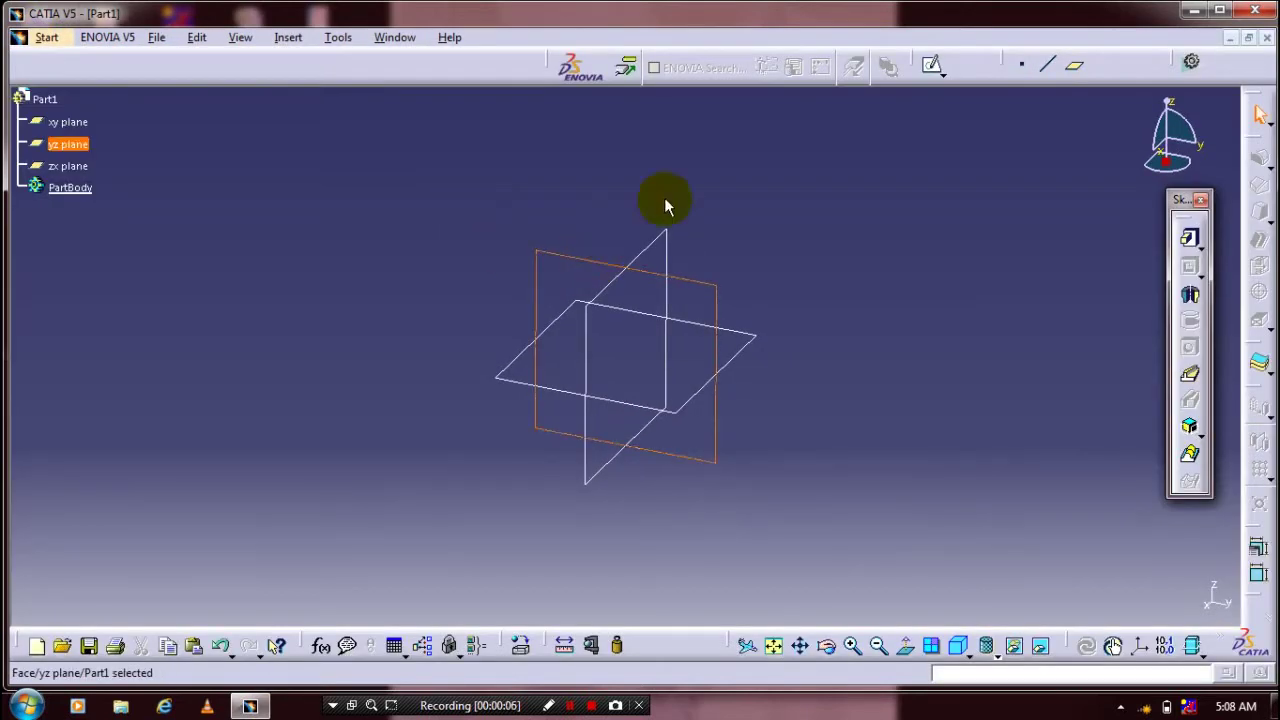
left_click(929, 64)
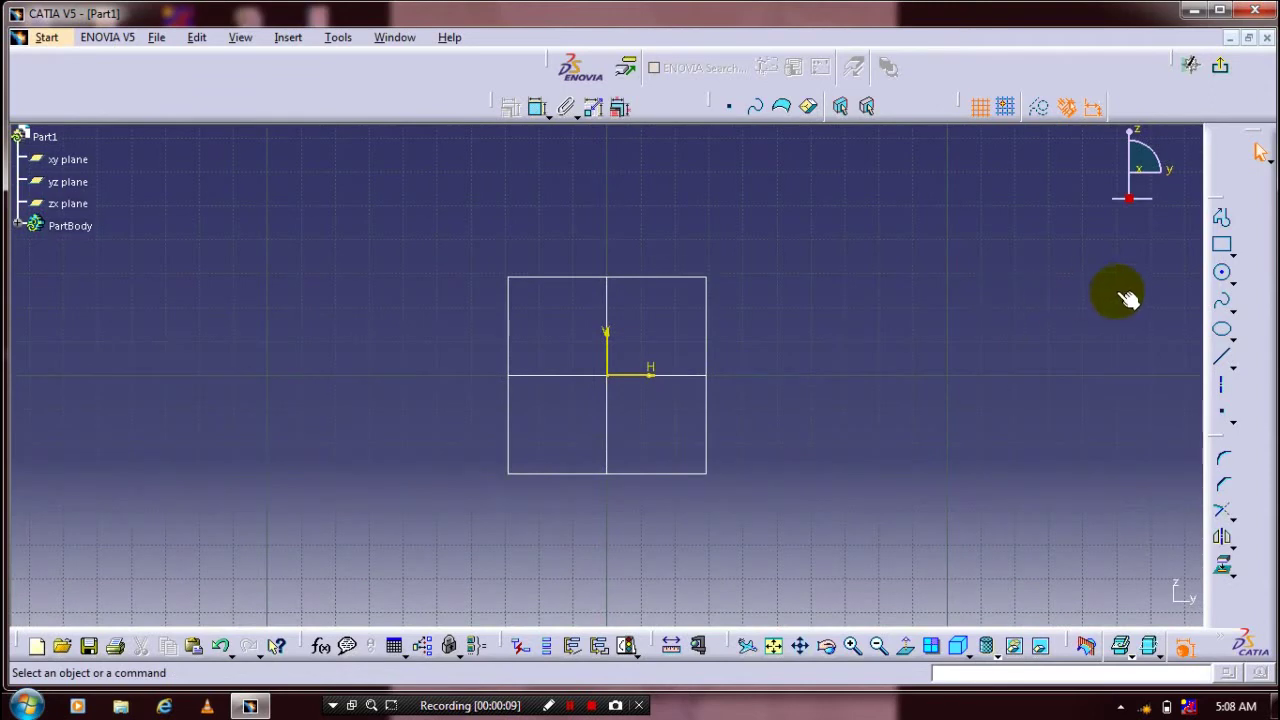
left_click(1222, 272)
left_click(607, 376)
left_click(655, 376)
Step: Constrain the circle's diameter to 8 mm
left_click(566, 108)
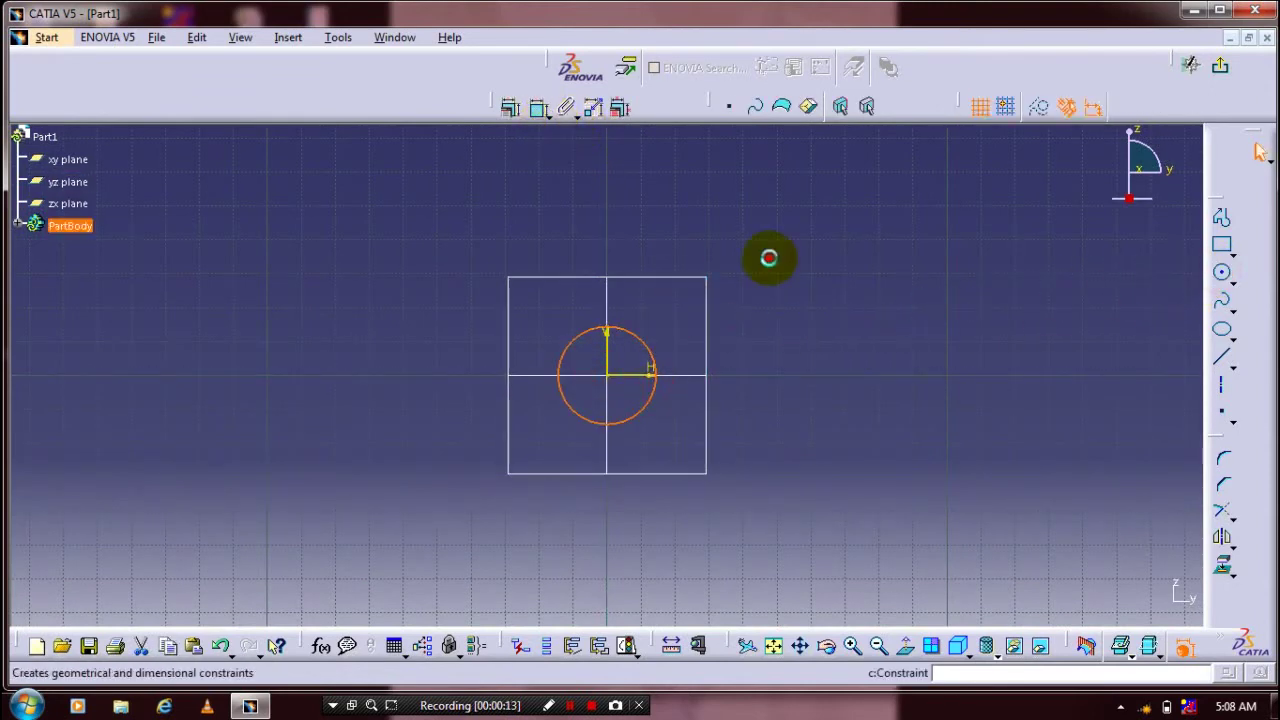
double_click(768, 258)
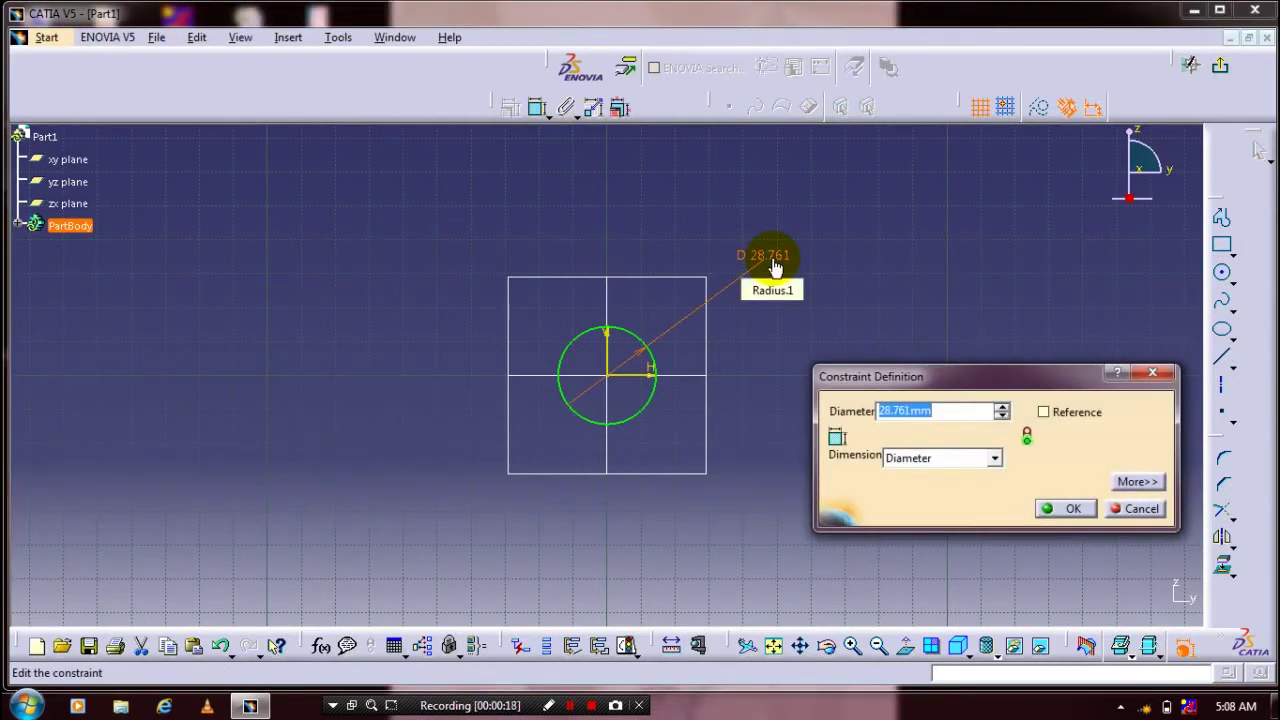
type("5.8")
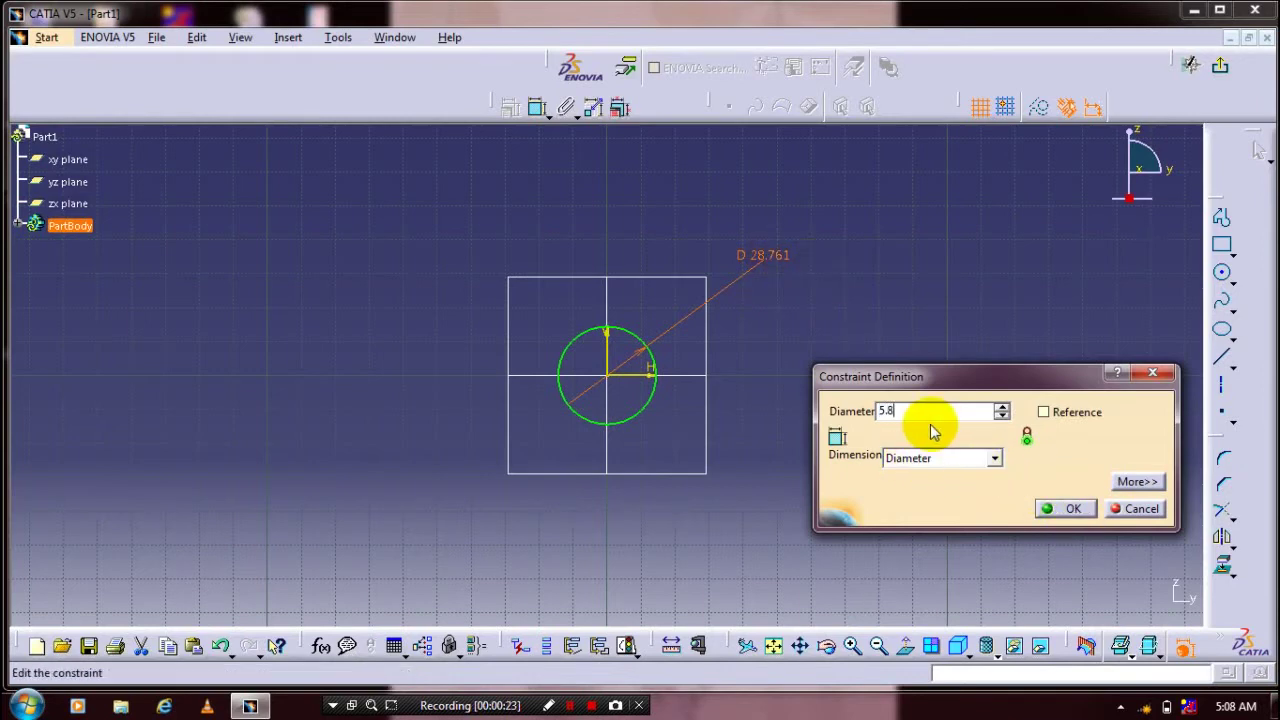
left_click_drag(915, 411, 850, 414)
type("8mm")
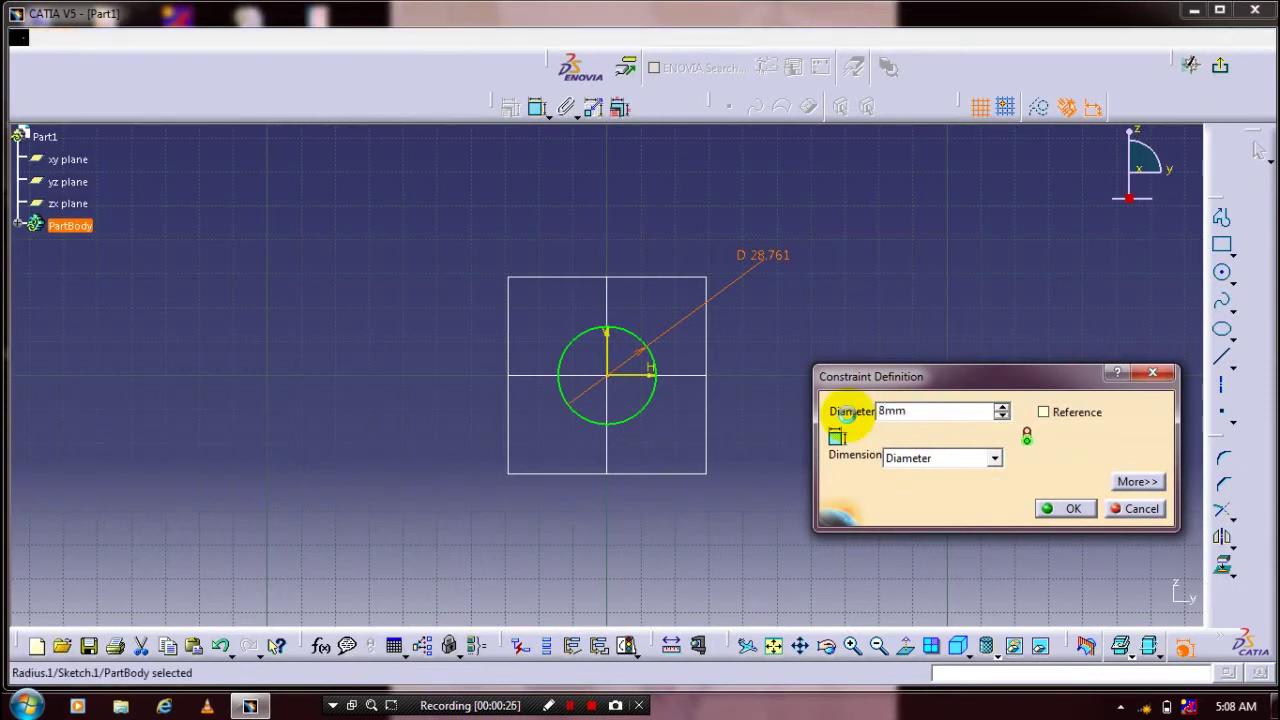
key("Return")
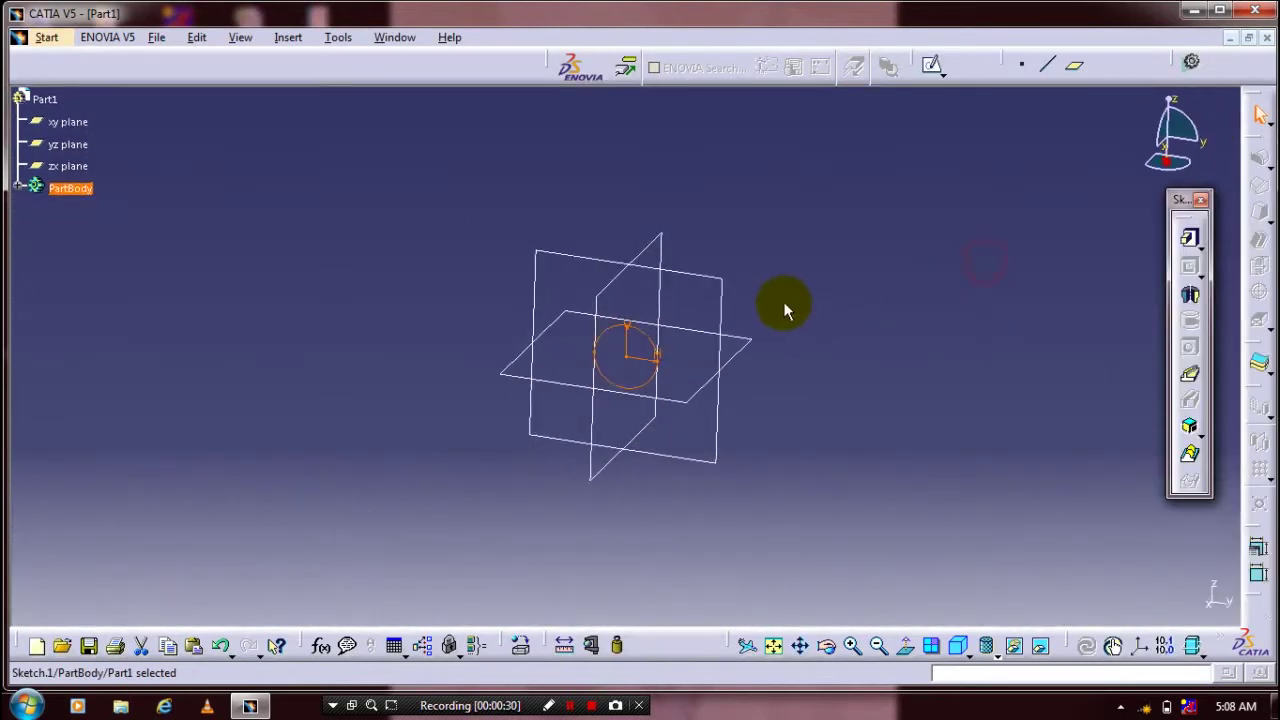
Step: Pad the 8 mm circle to a length of 115 mm, forming a rod
left_click(1190, 238)
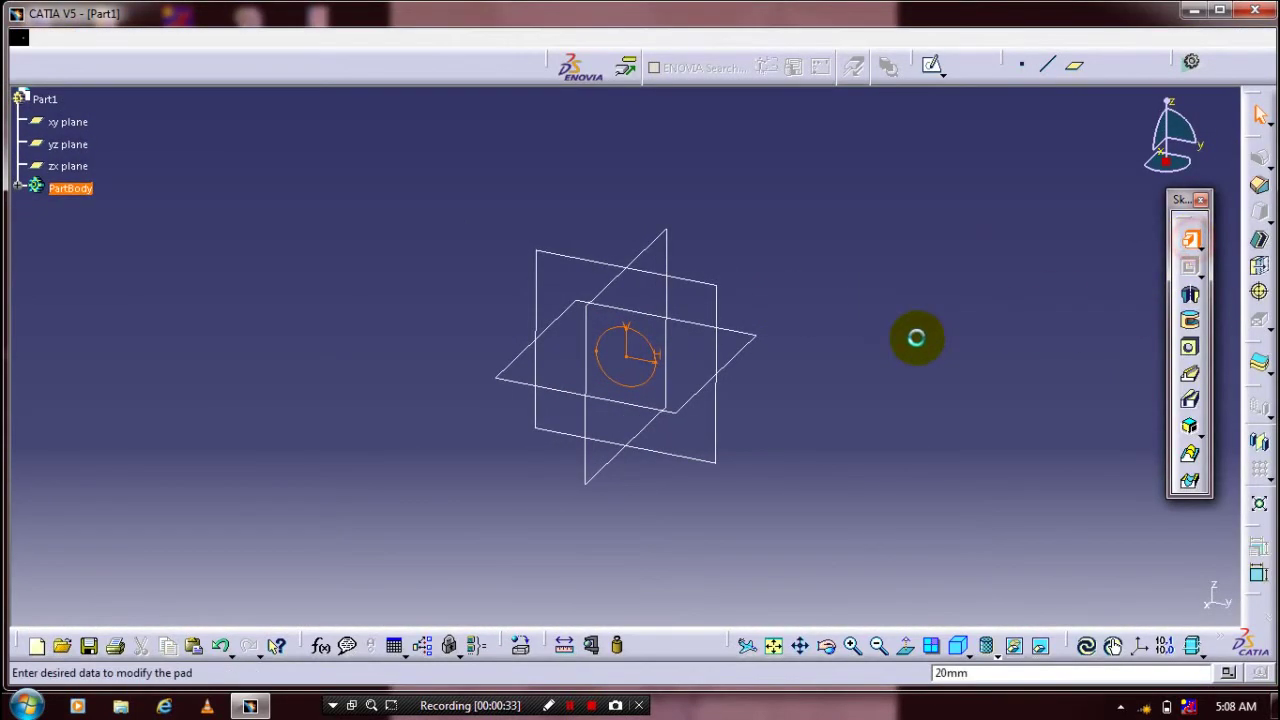
type("115")
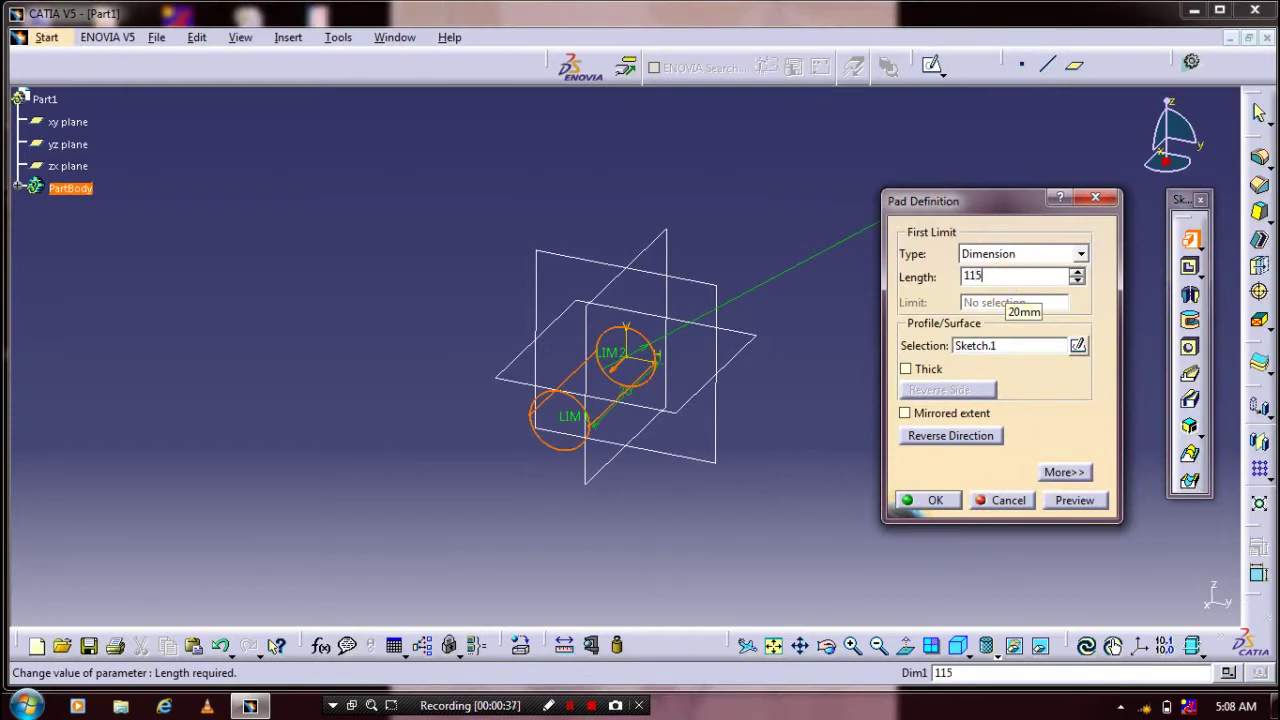
key("Return")
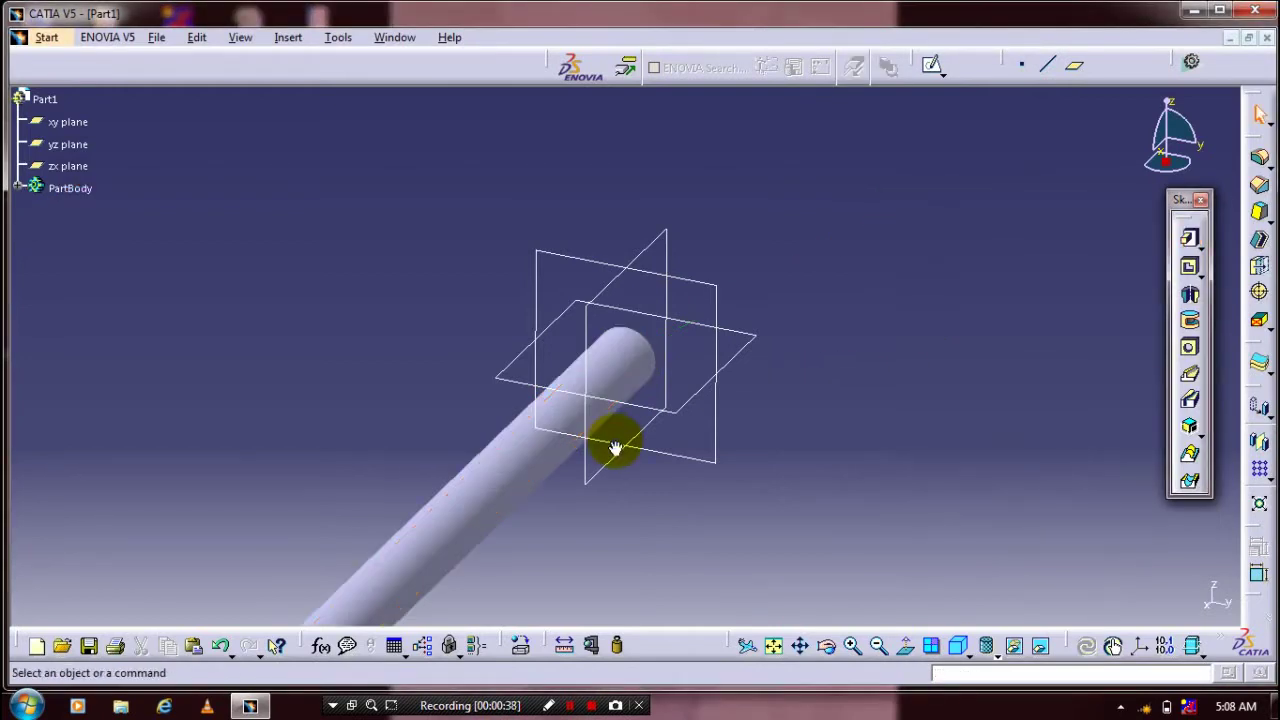
middle_click_drag(615, 447, 817, 191)
Step: On the zx plane, sketch a line projected from the cylinder's end face, then exit
left_click(748, 196)
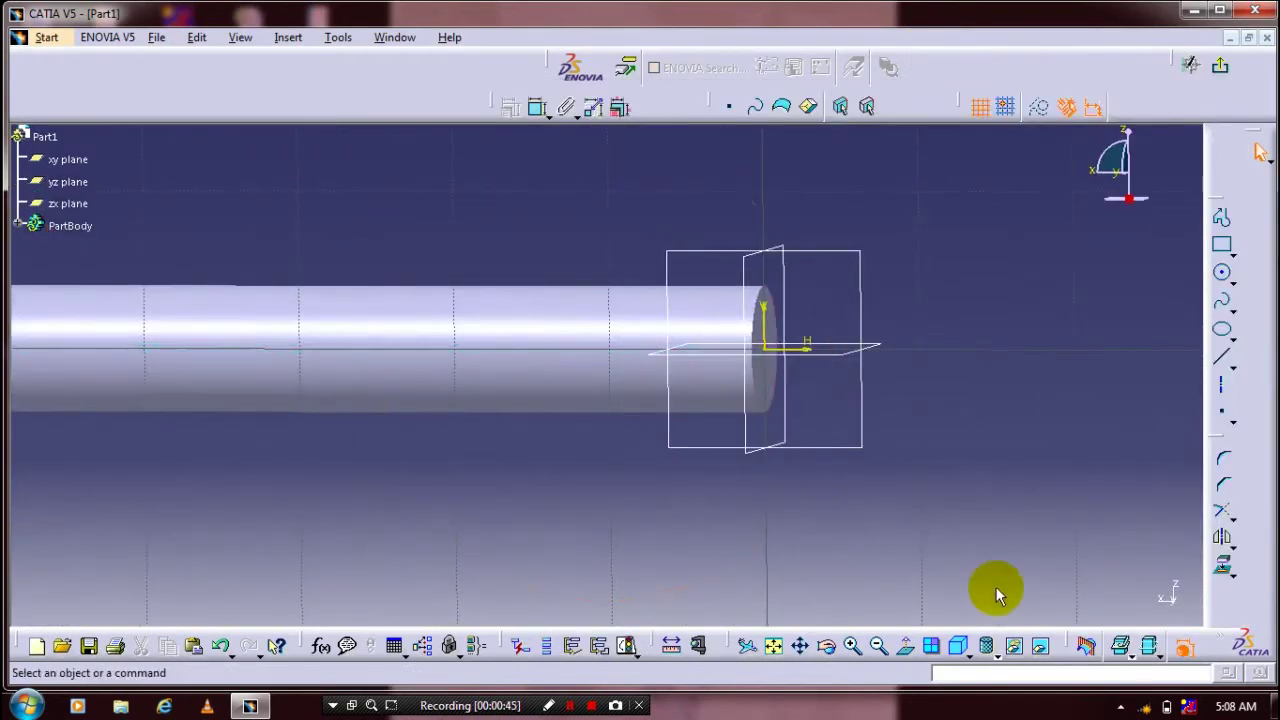
left_click(1222, 565)
left_click(752, 370)
middle_click_drag(818, 470, 818, 470)
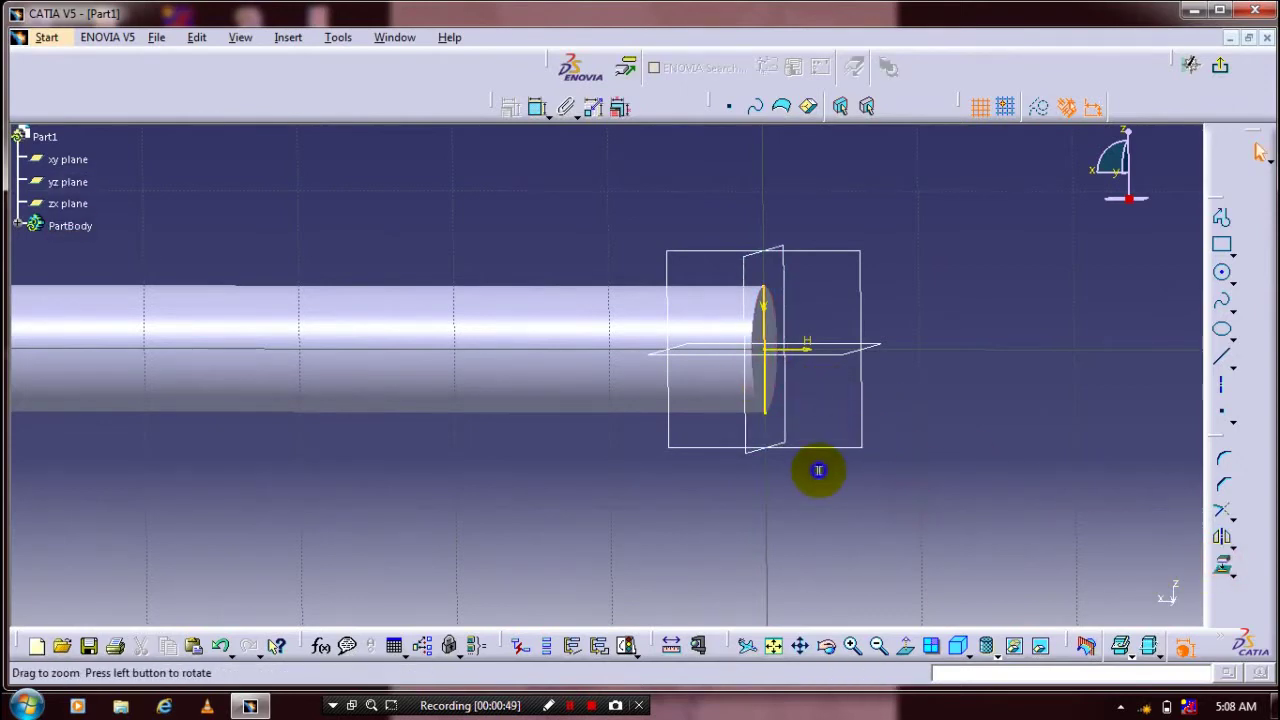
left_click(1221, 66)
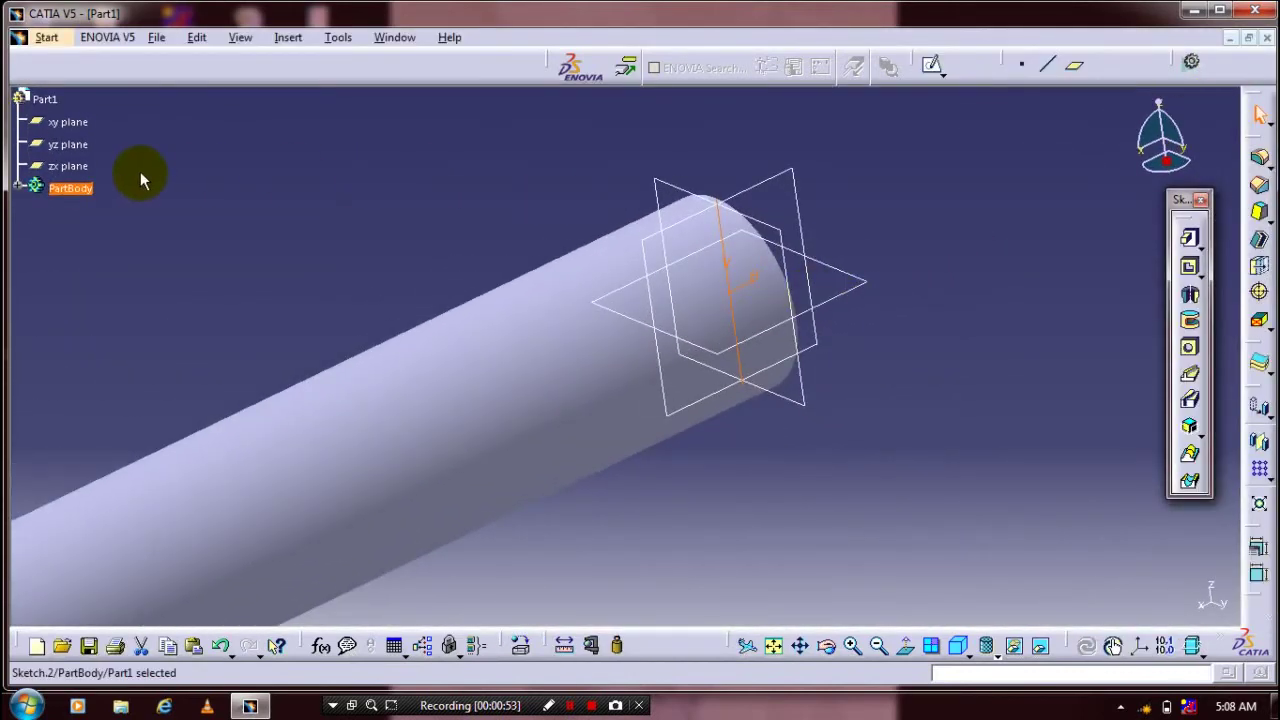
Step: Hide the three reference planes
left_click_drag(140, 178, 40, 112)
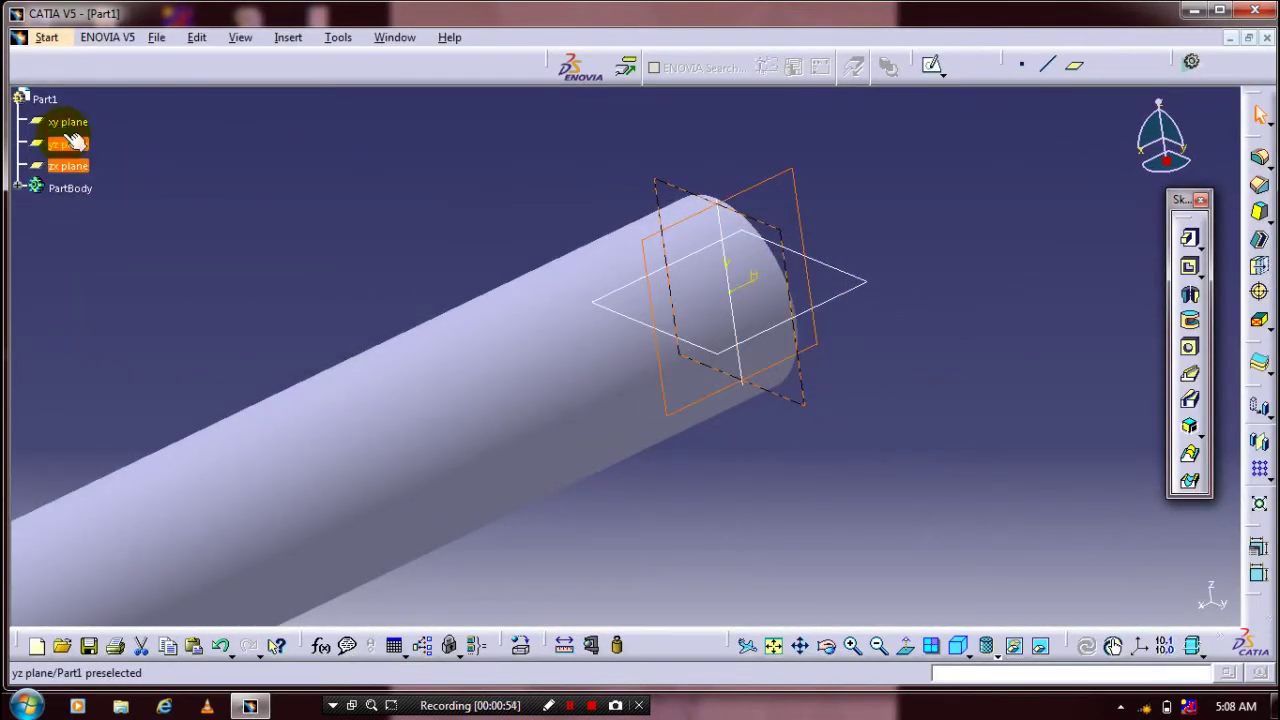
right_click(72, 125)
left_click(125, 180)
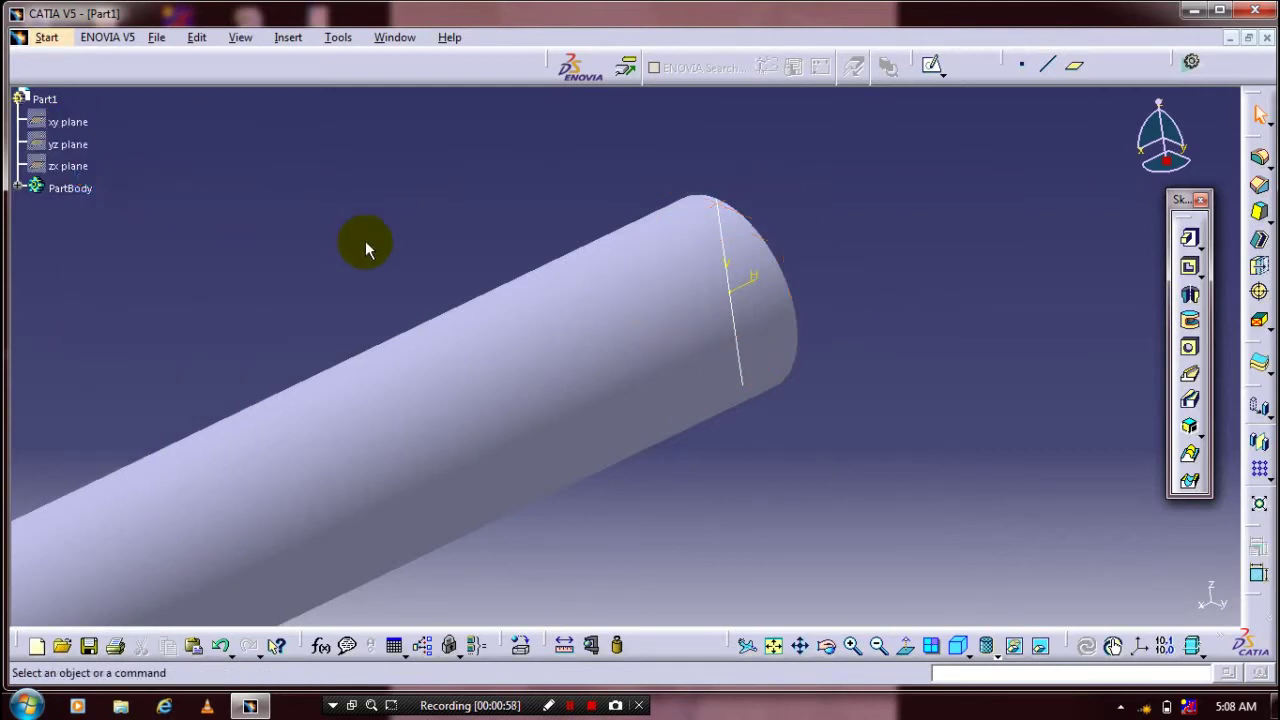
middle_click_drag(662, 348, 337, 286)
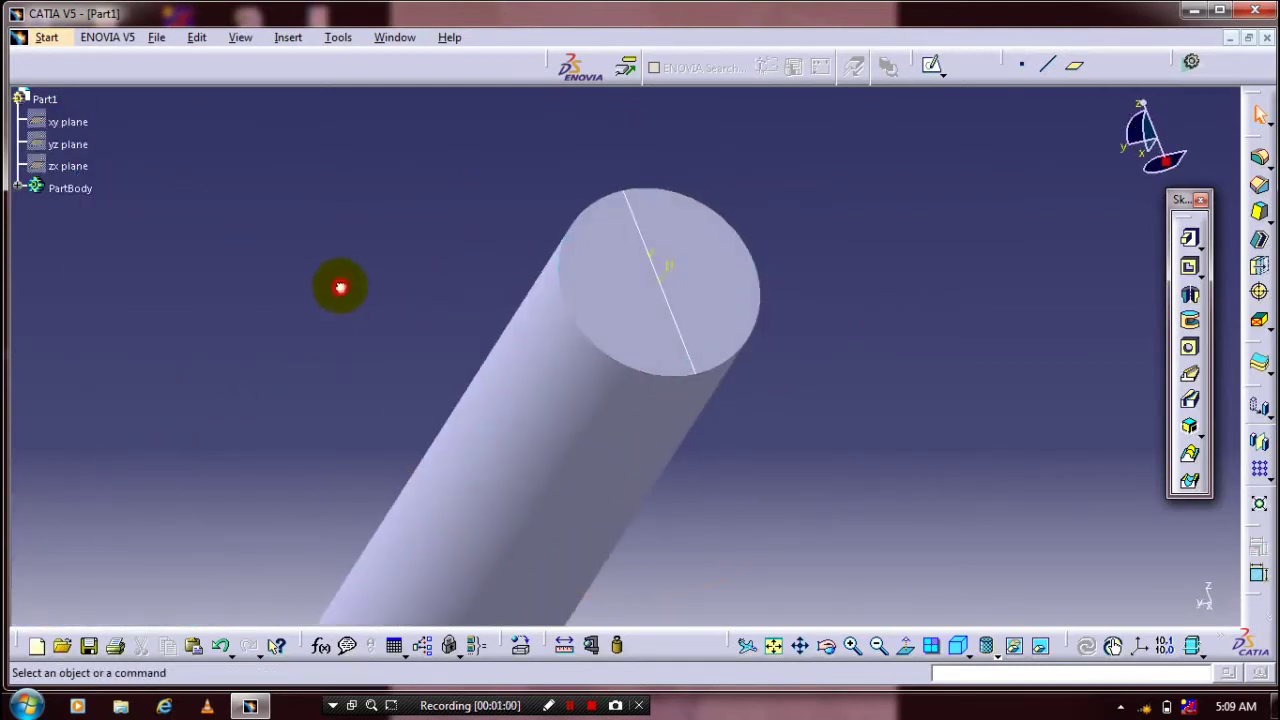
Step: Switch to a workbench with wireframe curve tools
left_click(76, 170)
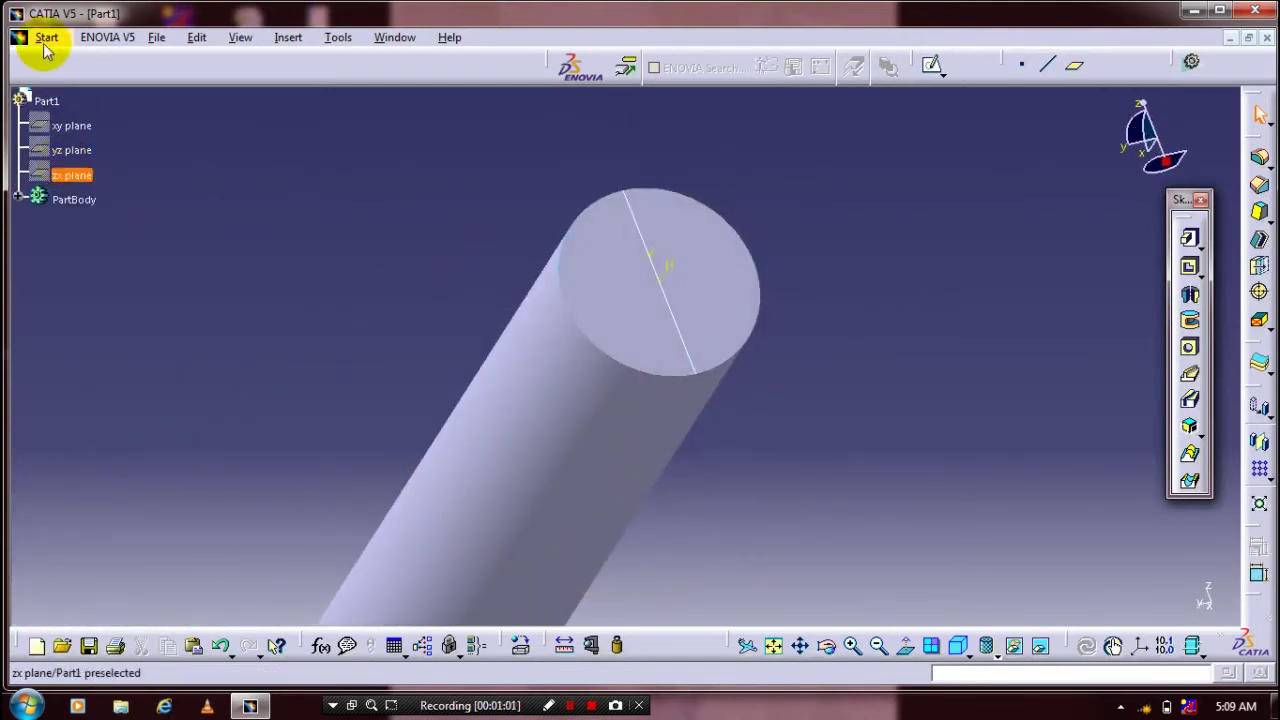
left_click(45, 40)
mouse_move(86, 84)
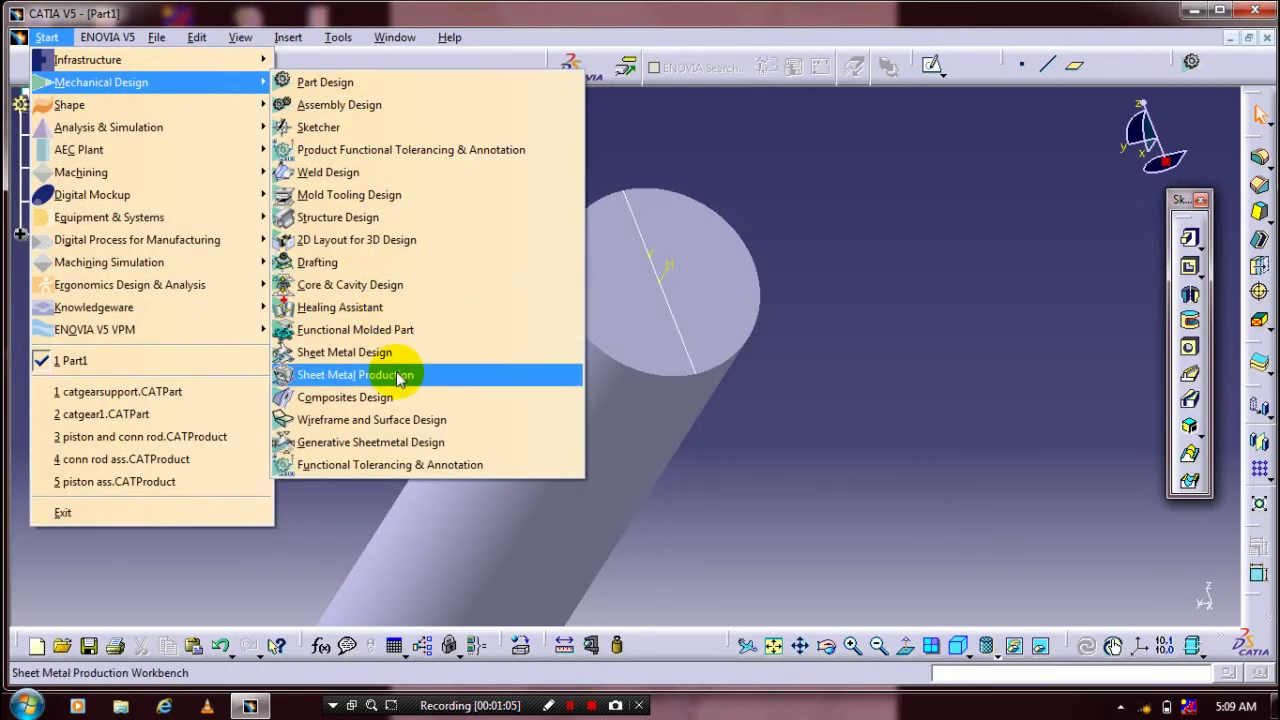
left_click(401, 376)
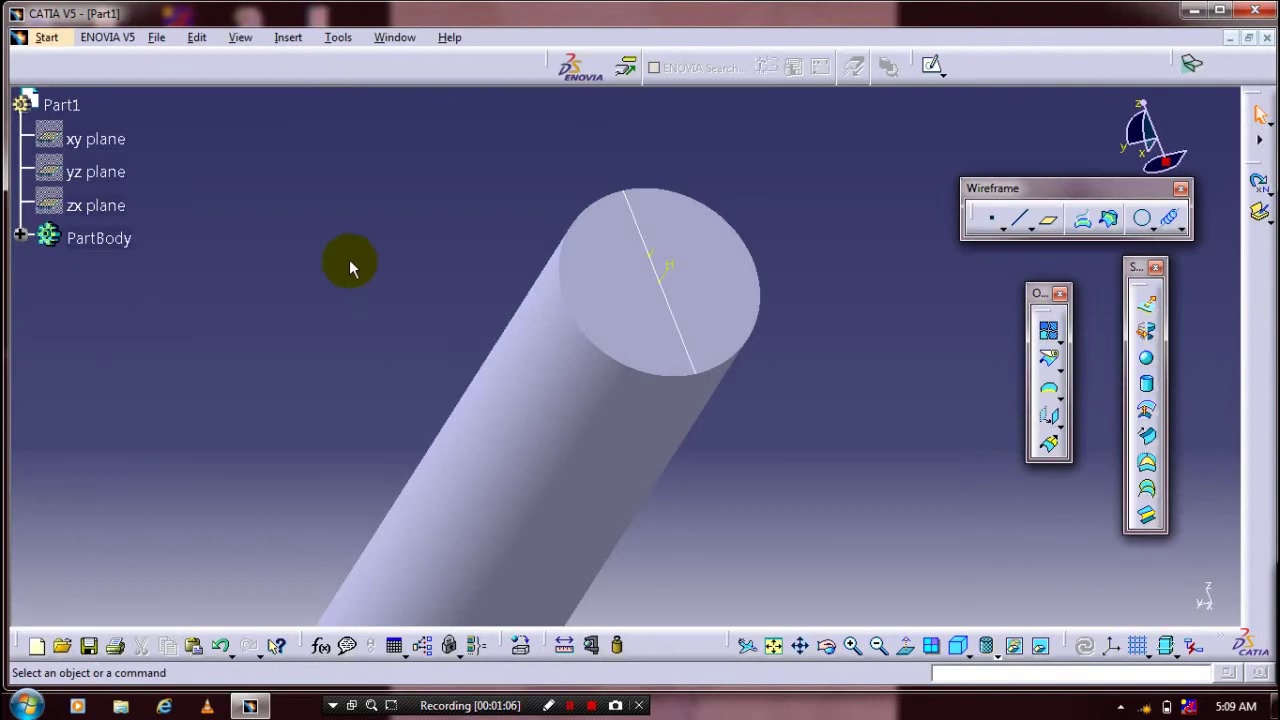
Step: Start a helix from the projected point, using the X axis as its axis
left_click(289, 40)
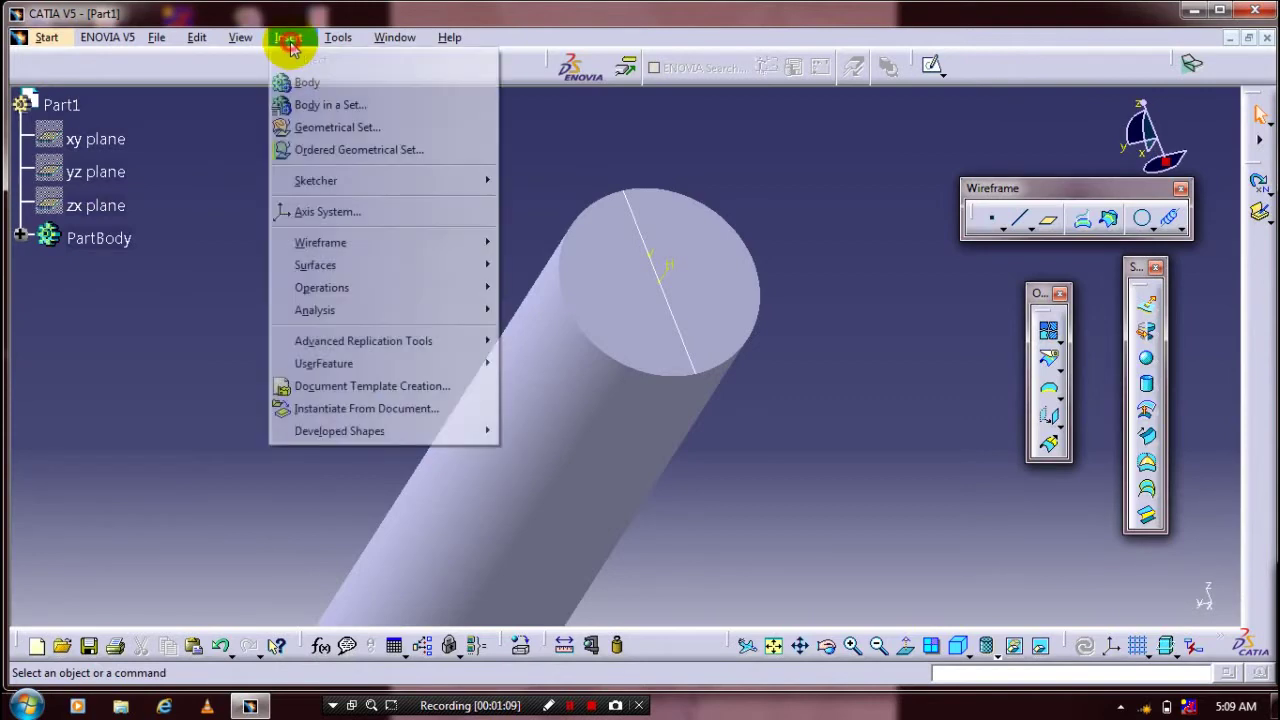
mouse_move(443, 242)
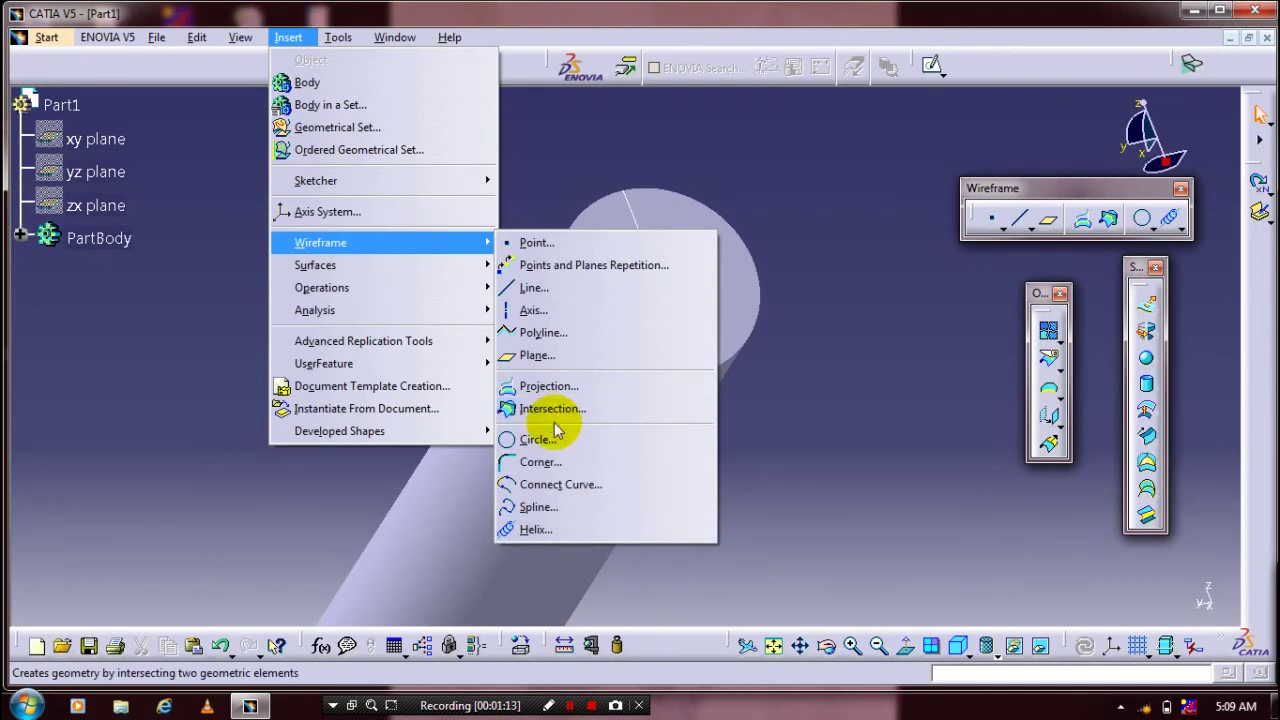
left_click(596, 530)
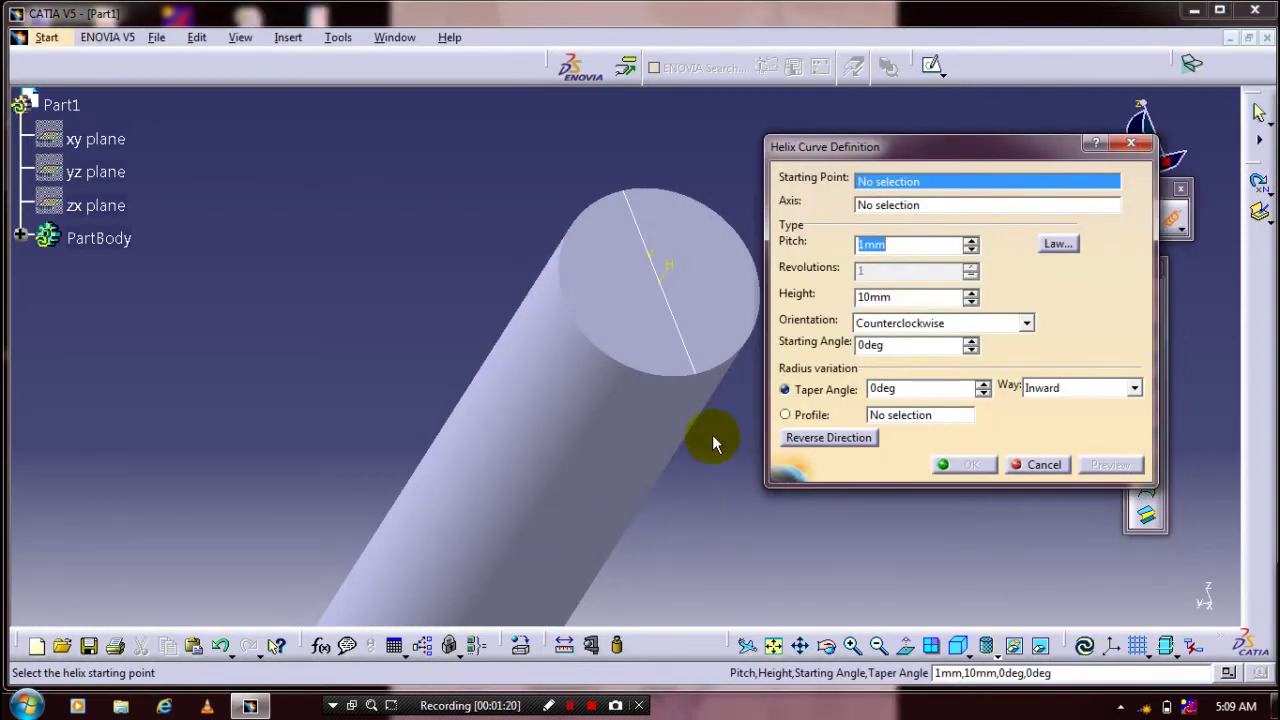
right_click(918, 205)
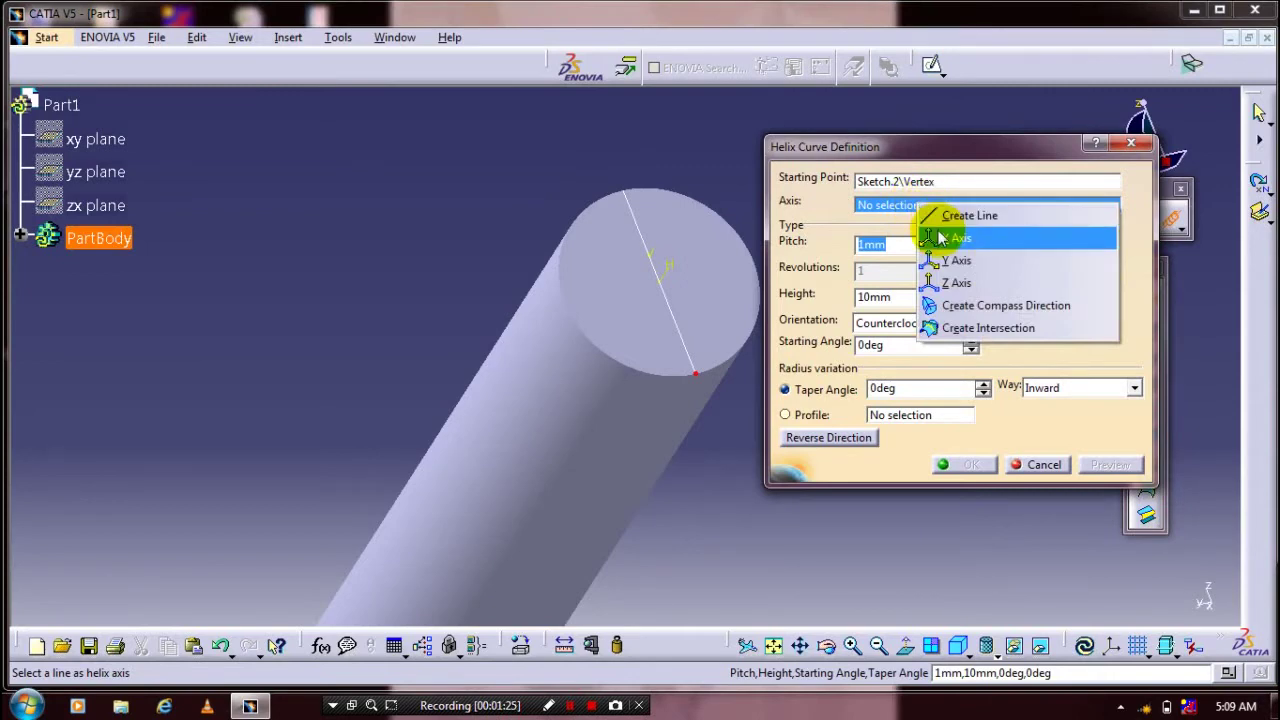
left_click(940, 238)
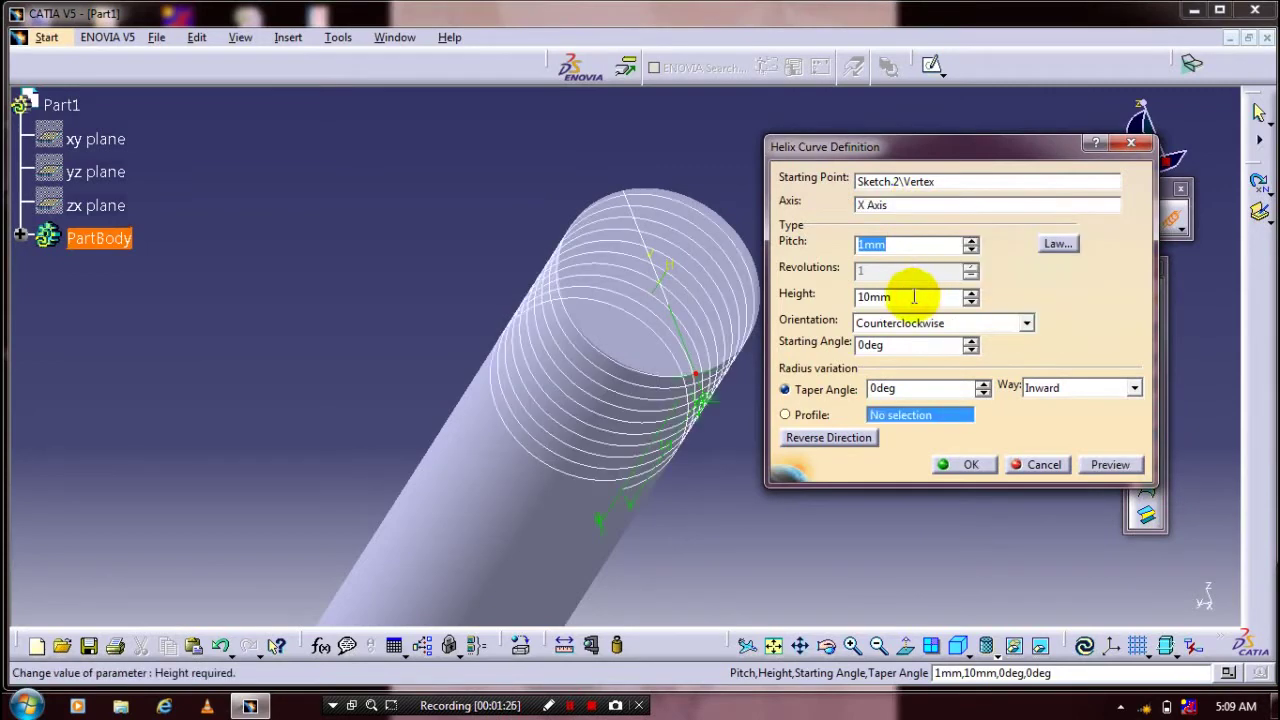
Step: Give the helix a 73 mm height and 53 mm pitch and create it
left_click(900, 296)
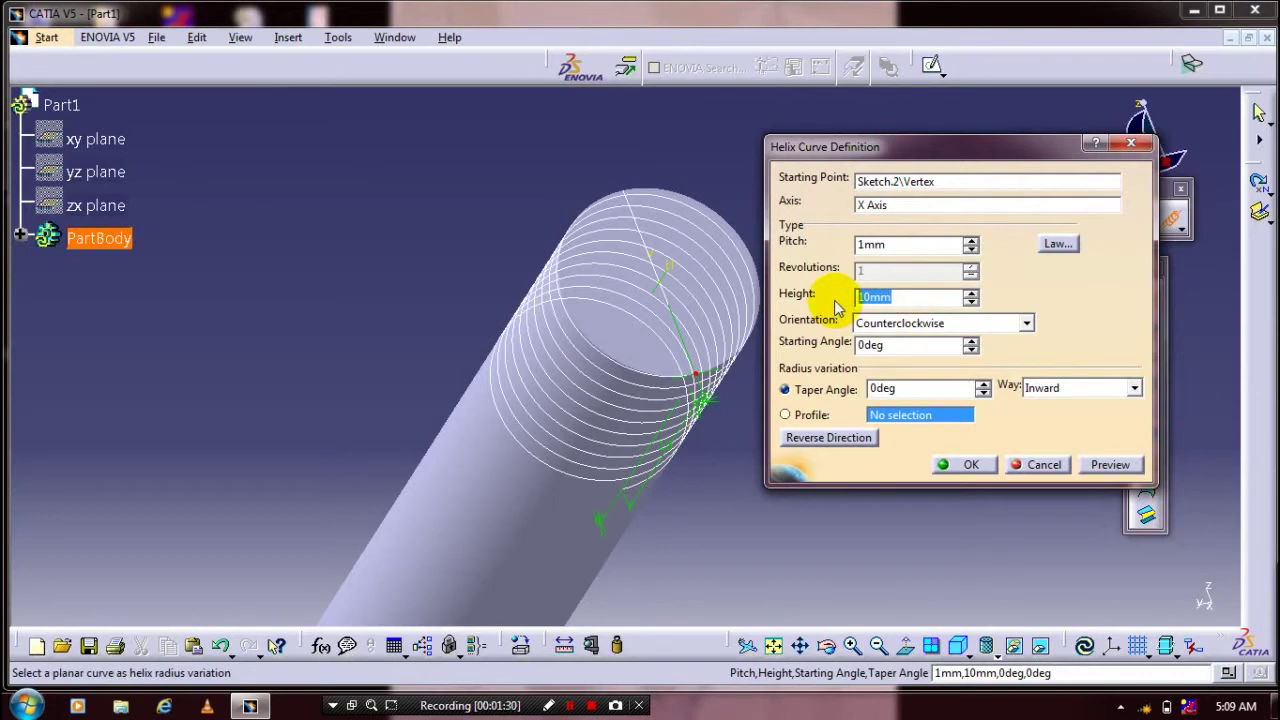
type("70")
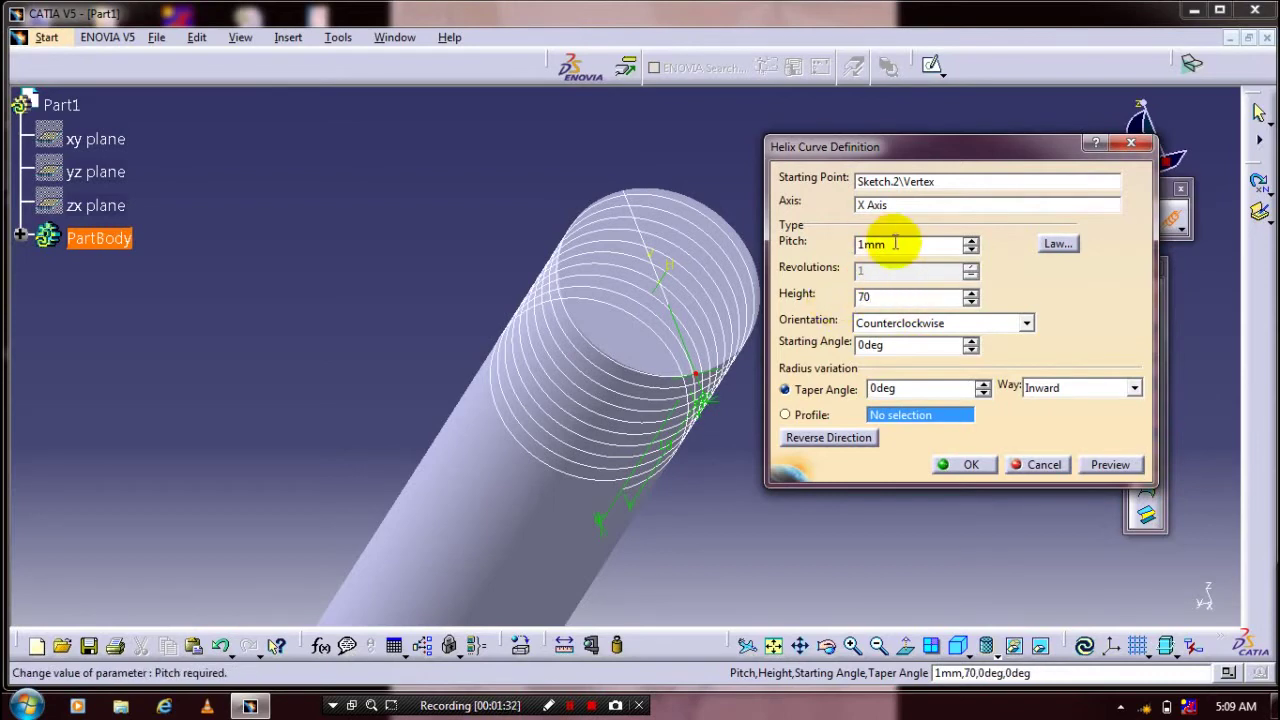
key("BackSpace")
left_click(868, 245)
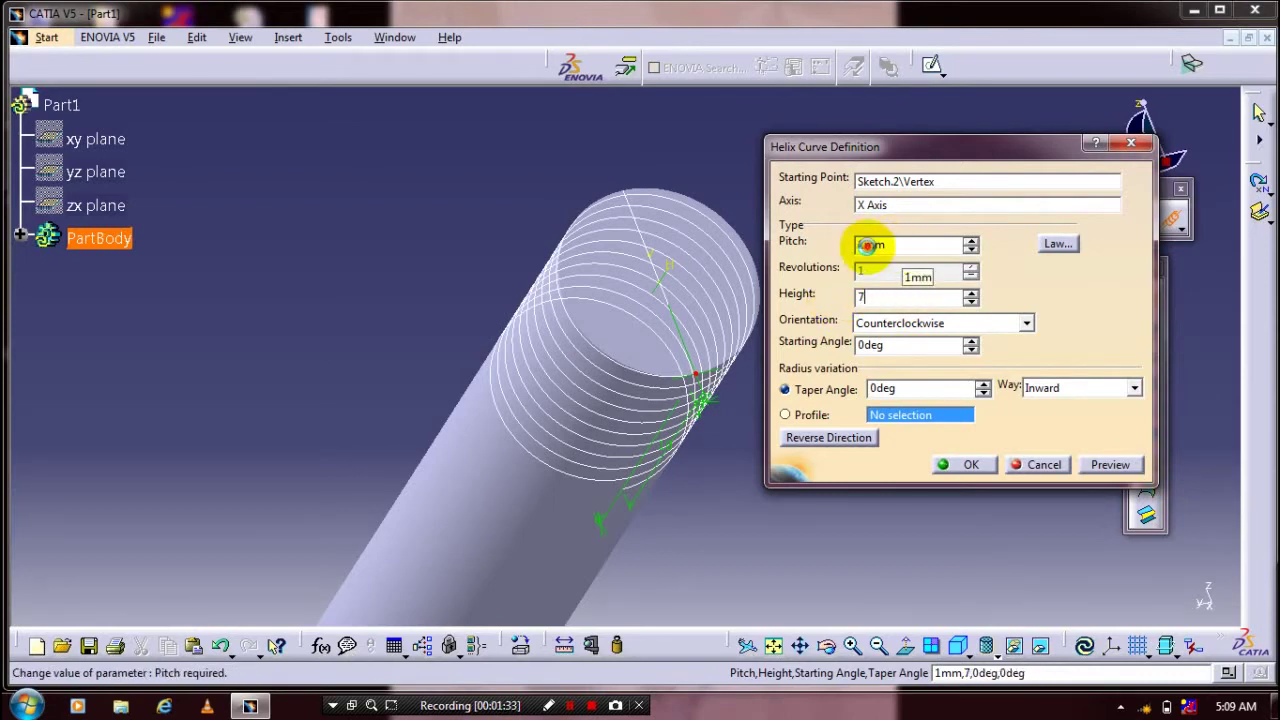
type("3")
left_click_drag(829, 243, 880, 243)
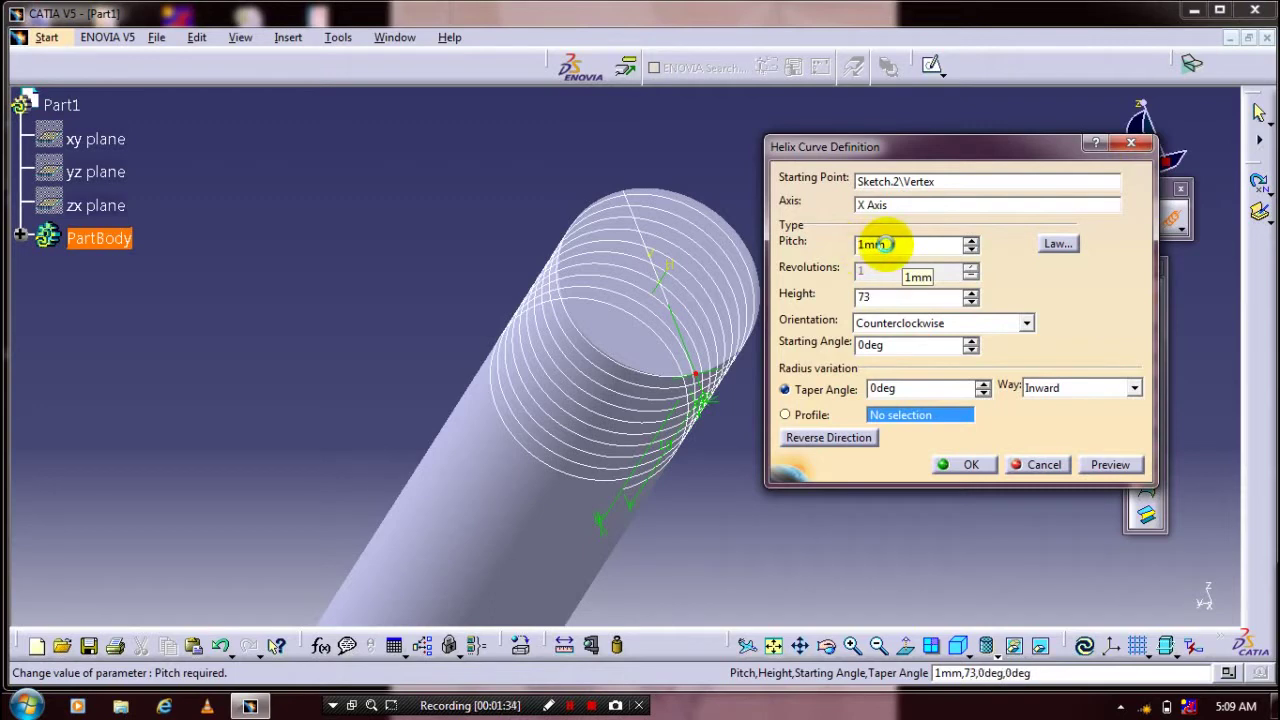
type("53")
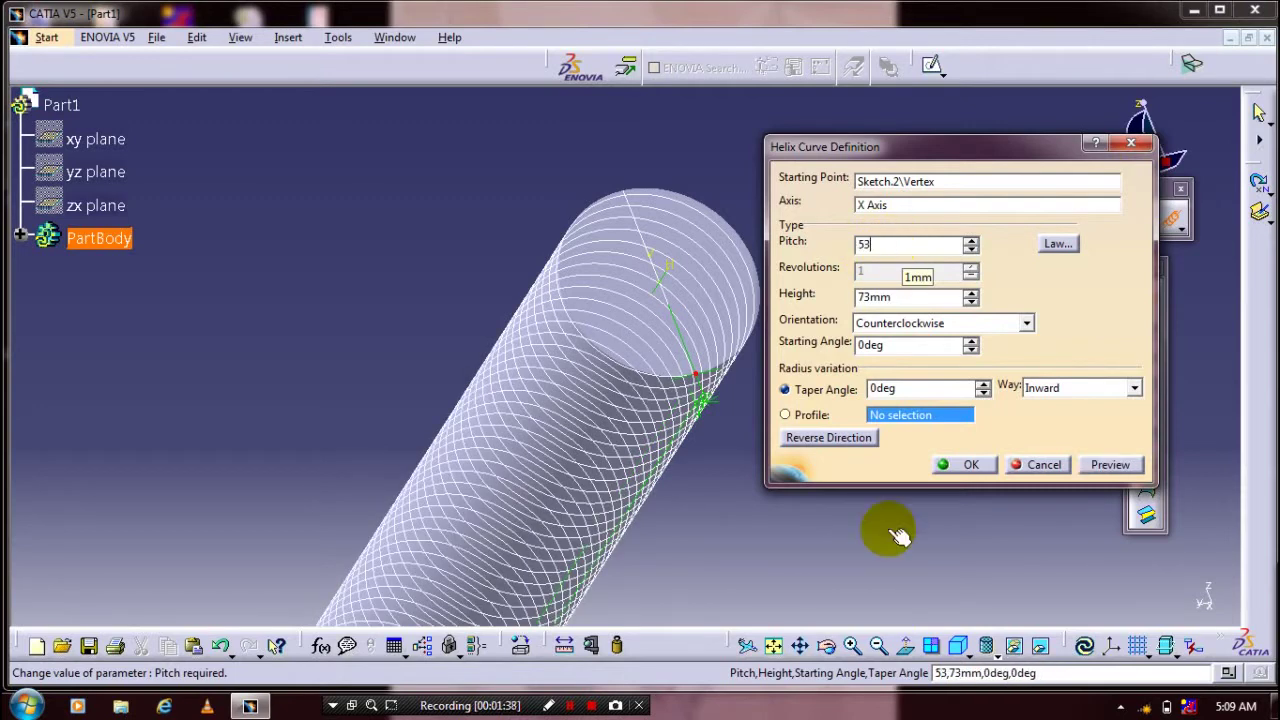
key("Return")
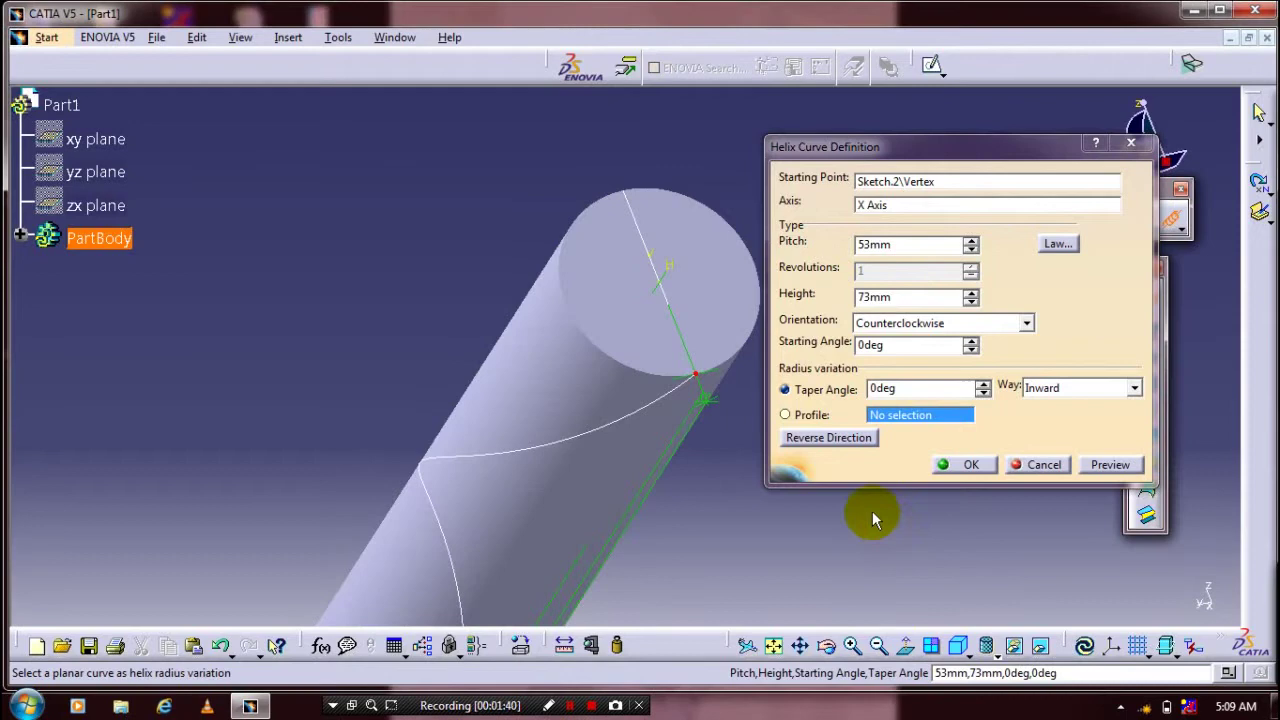
left_click(970, 467)
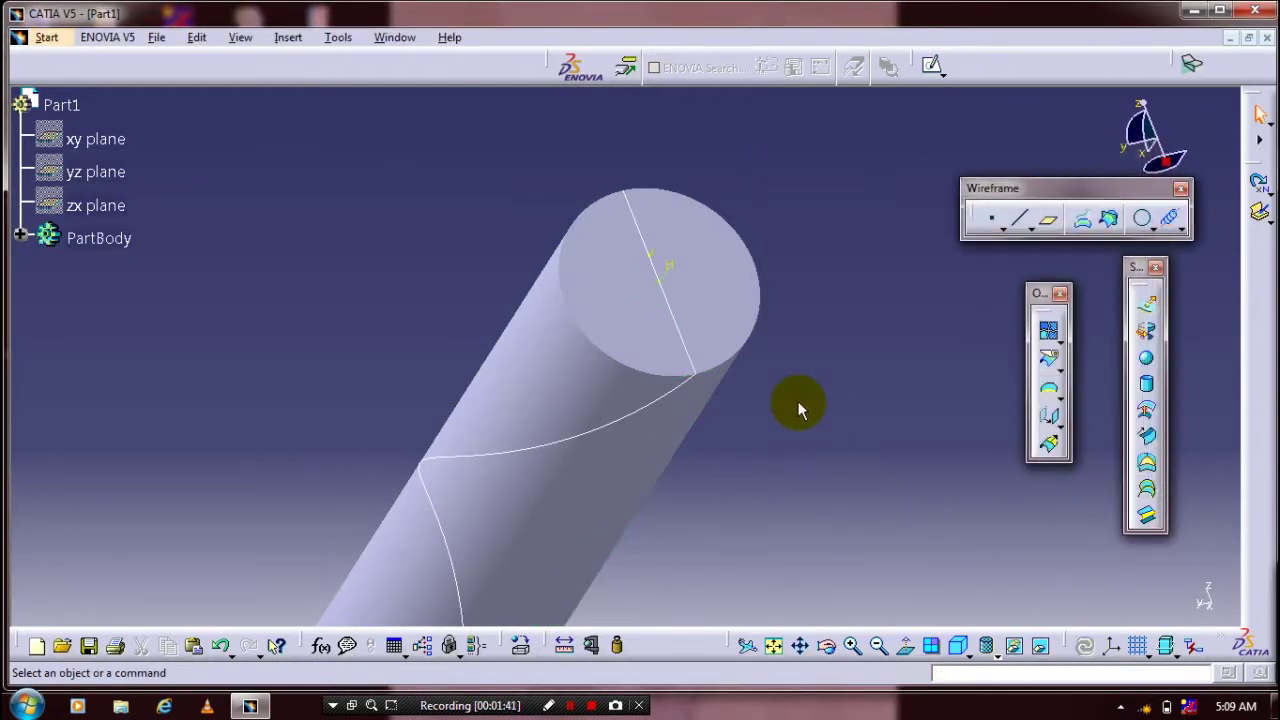
Step: Hide the top-face line and return to the Part Design workbench
right_click(668, 306)
left_click(712, 364)
middle_click_drag(749, 374, 712, 427)
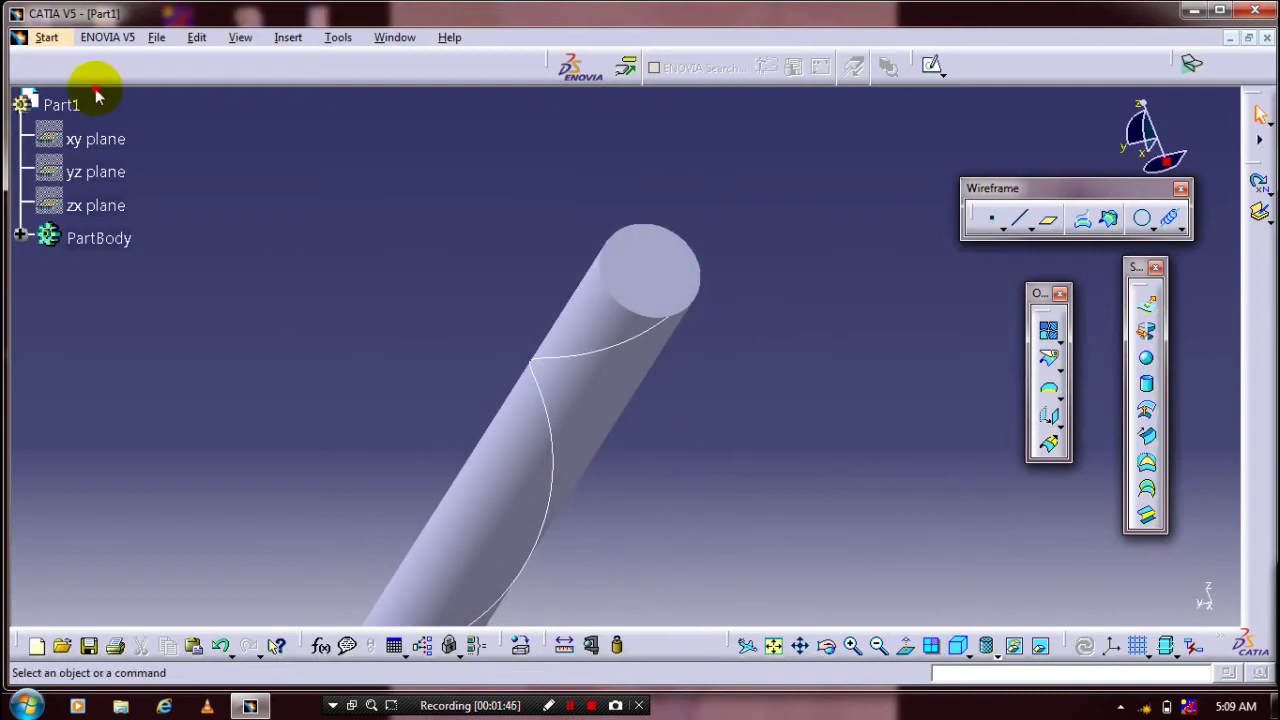
left_click(46, 37)
mouse_move(77, 82)
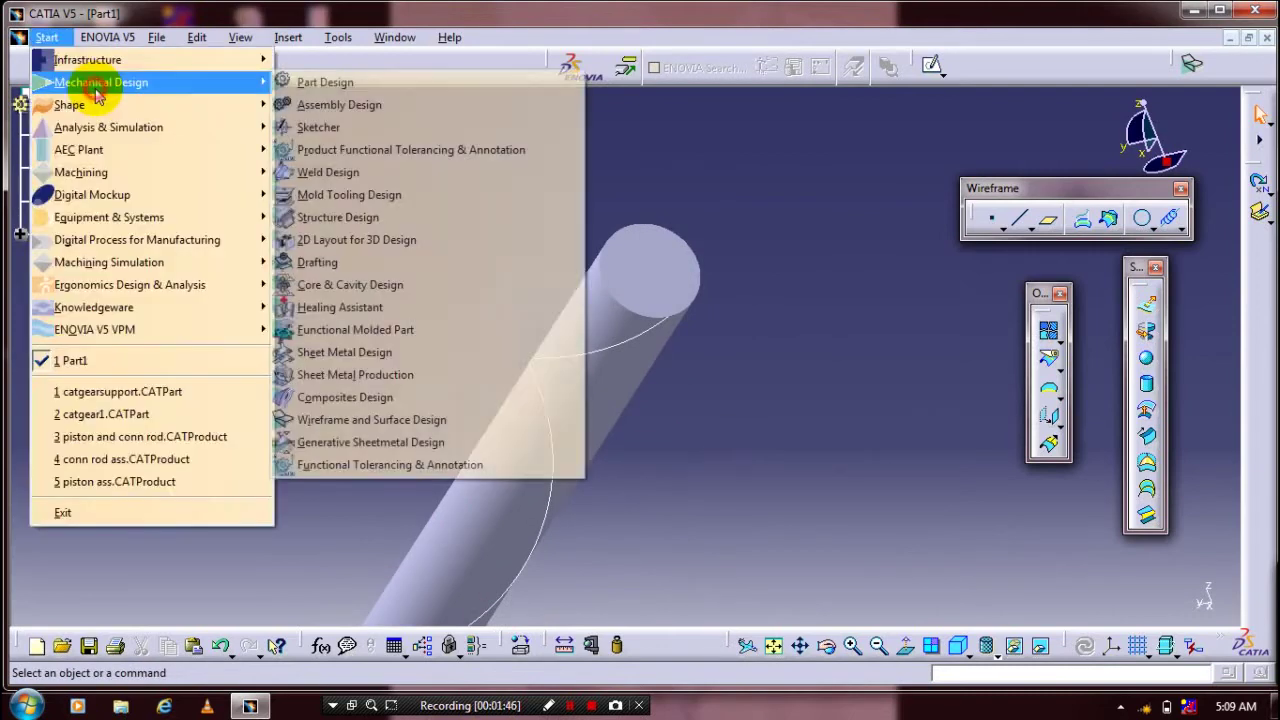
left_click(309, 88)
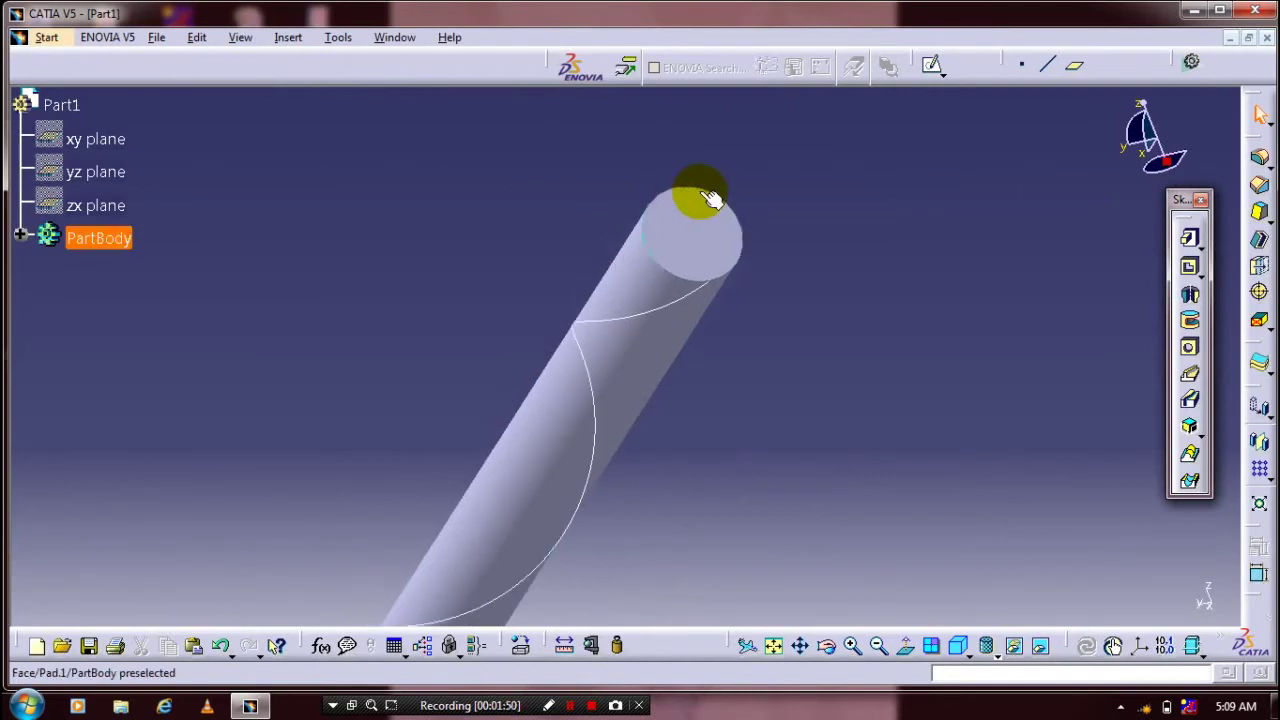
Step: Add a Normal to curve plane on Helix.1 through its end vertex
left_click(1081, 72)
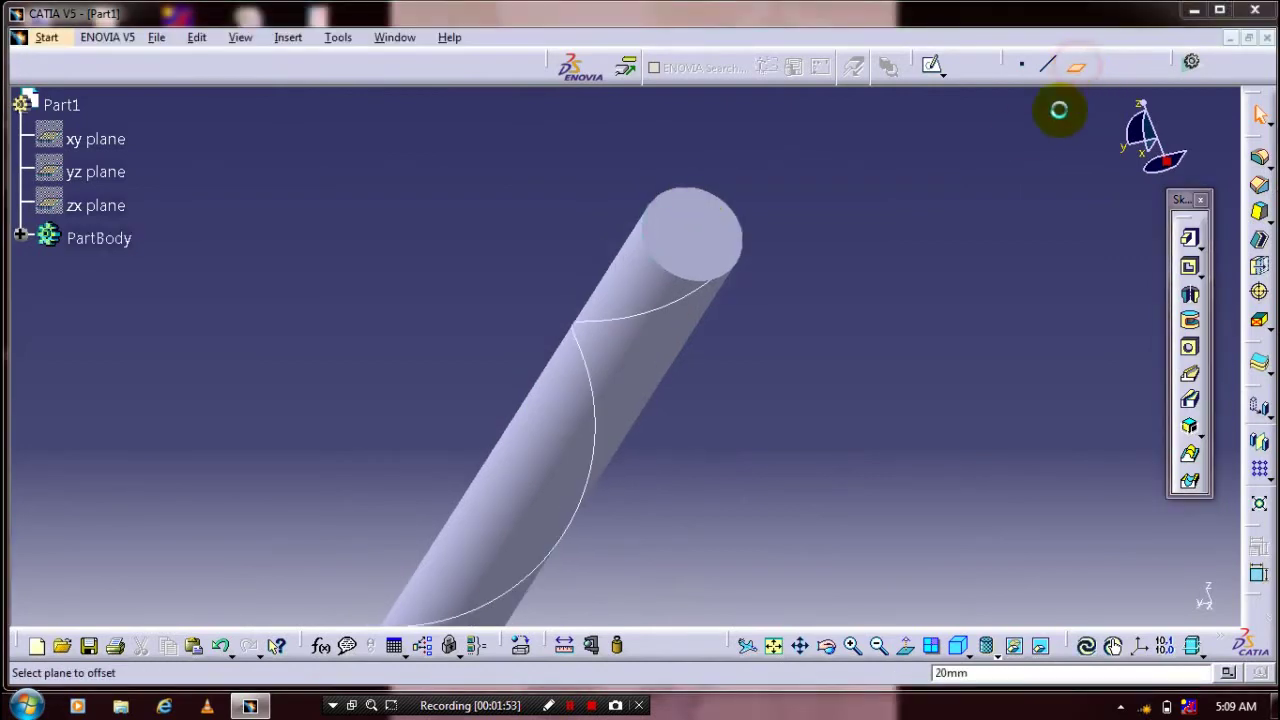
left_click(1096, 188)
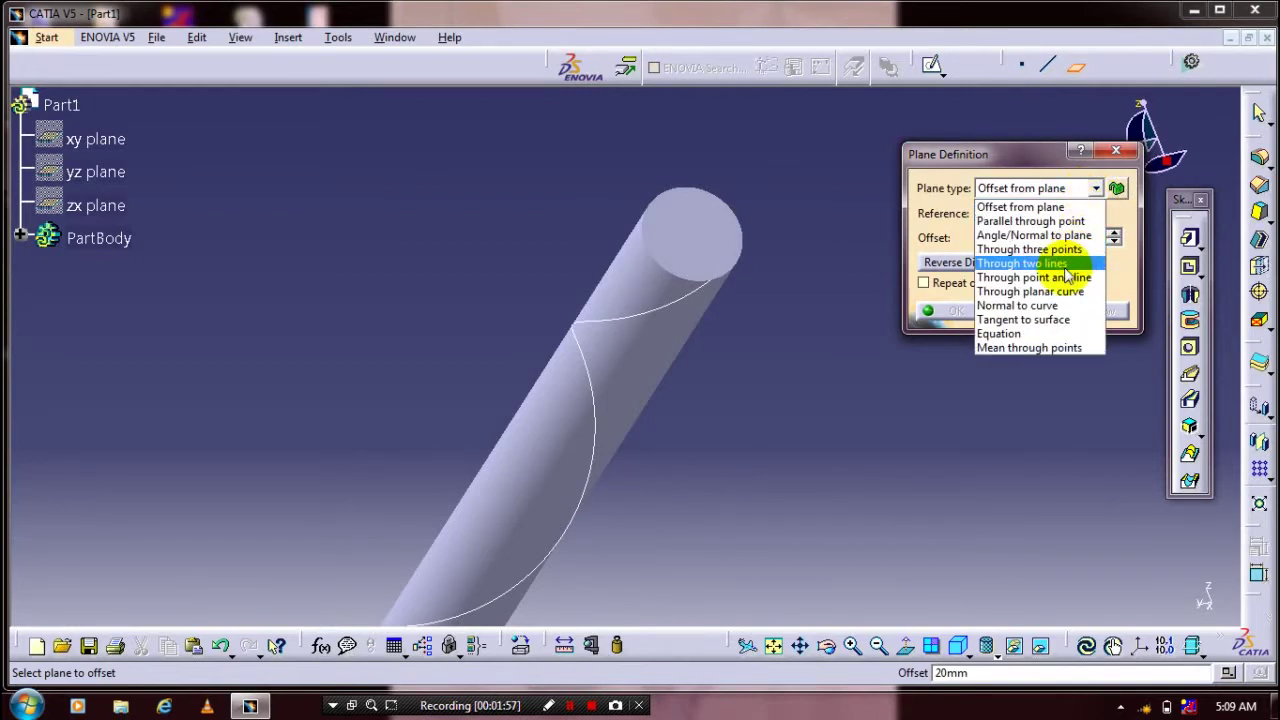
left_click(1016, 305)
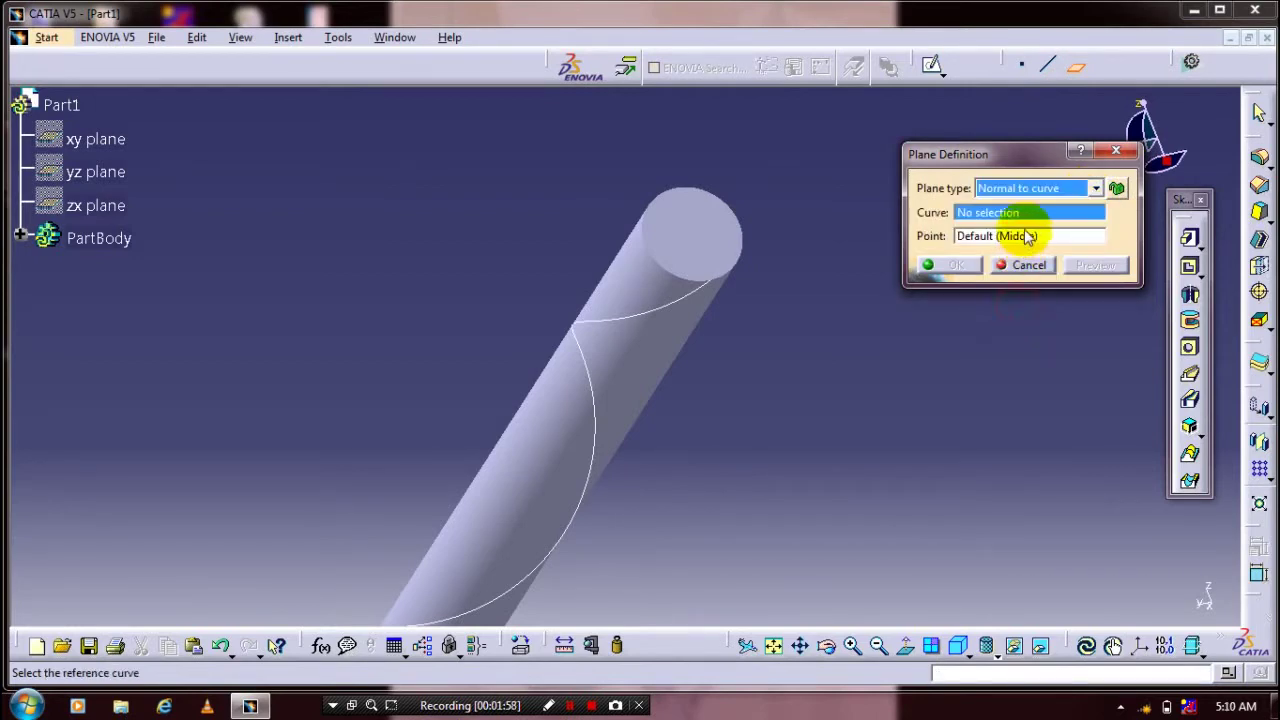
left_click(670, 296)
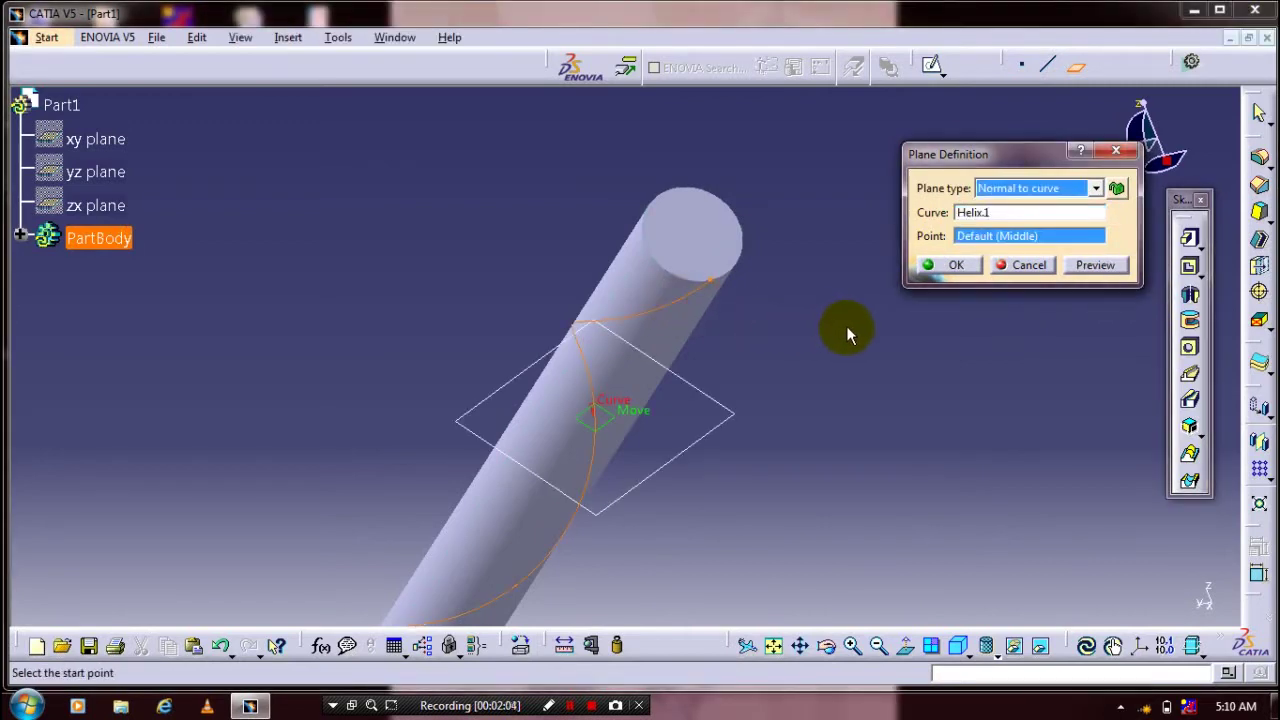
left_click(980, 240)
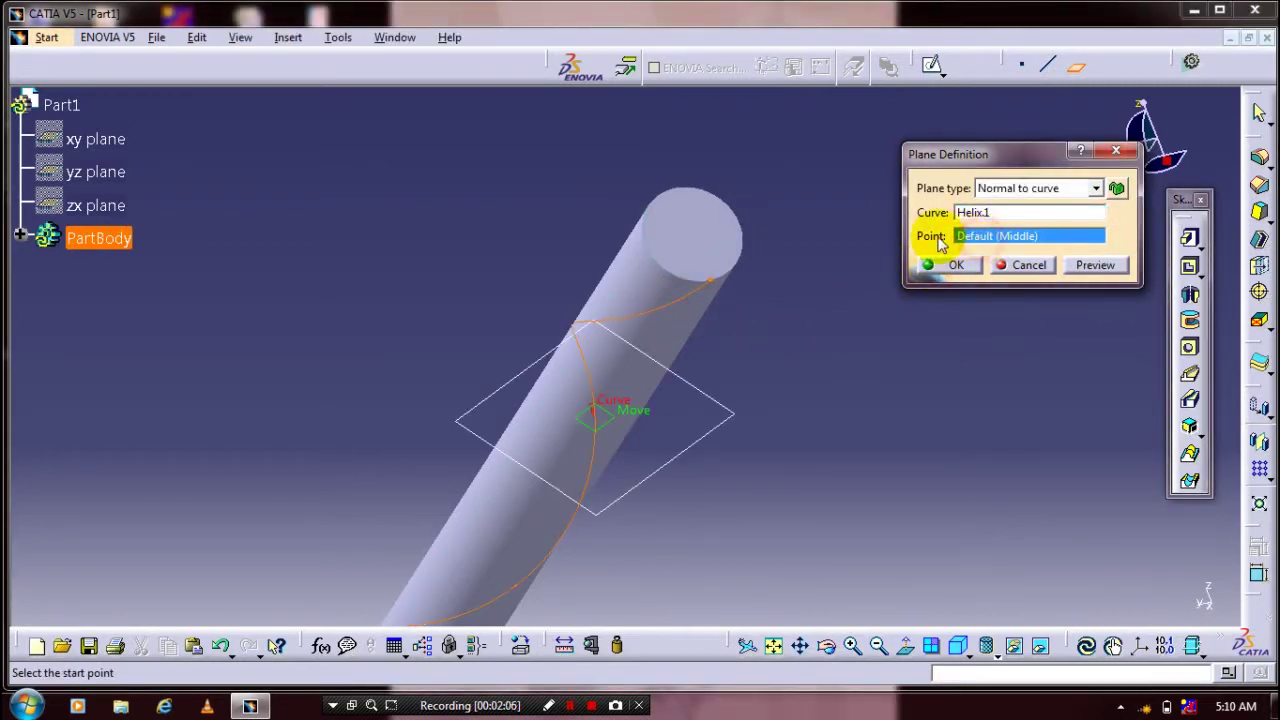
left_click(720, 283)
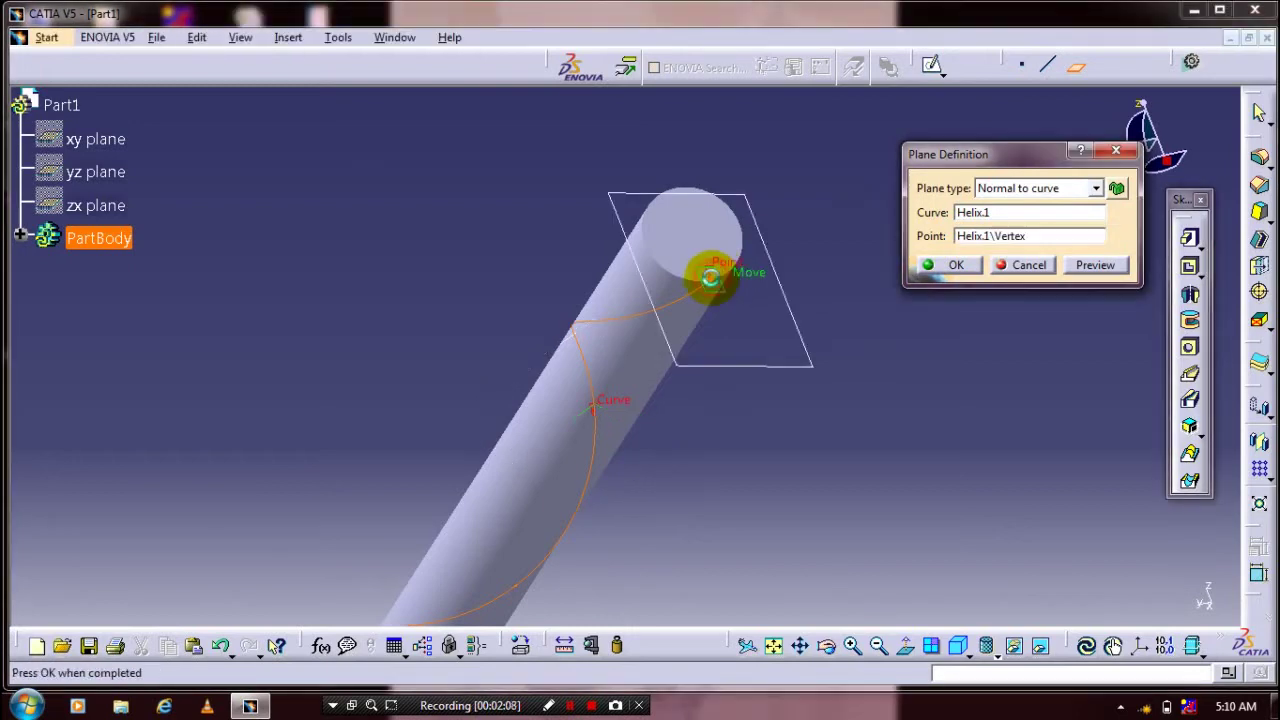
left_click(948, 265)
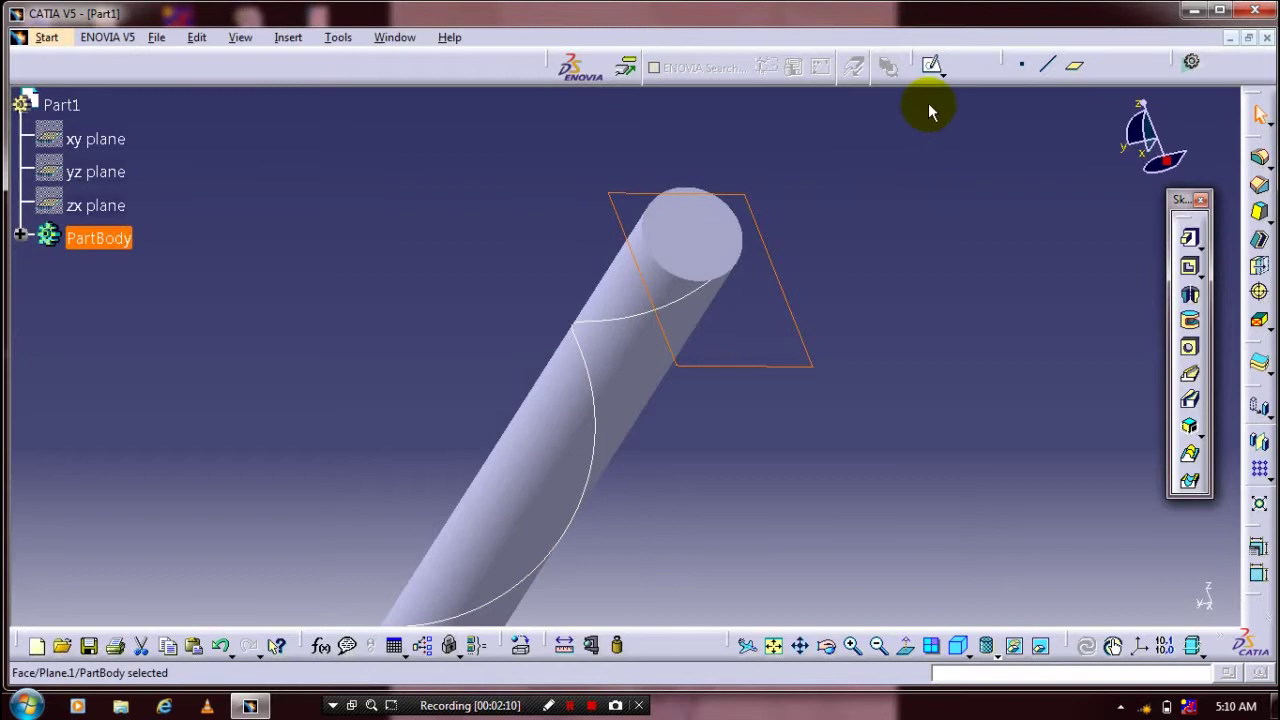
Step: Sketch a 5 mm diameter circle on the new normal plane
left_click(931, 65)
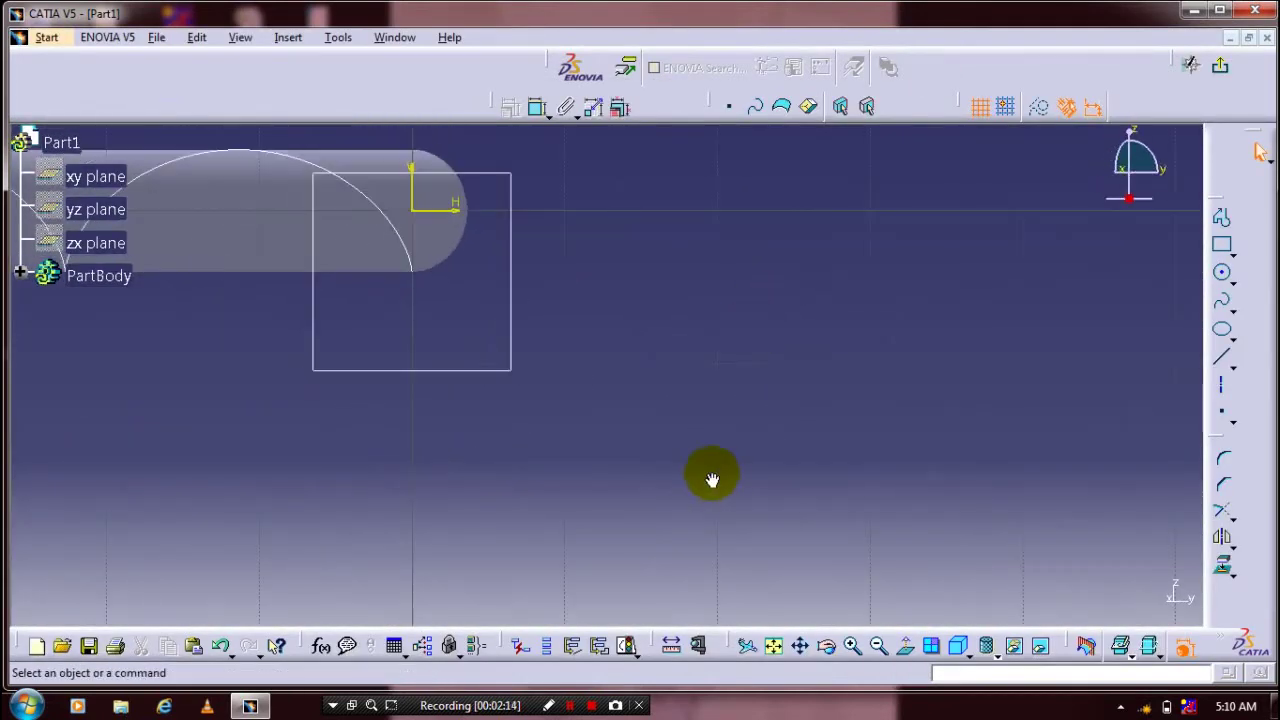
mouse_move(711, 480)
middle_mouse_down()
mouse_move(531, 403)
mouse_move(466, 354)
mouse_move(604, 403)
mouse_move(586, 366)
mouse_move(777, 354)
mouse_move(710, 522)
middle_mouse_up()
left_click(1222, 272)
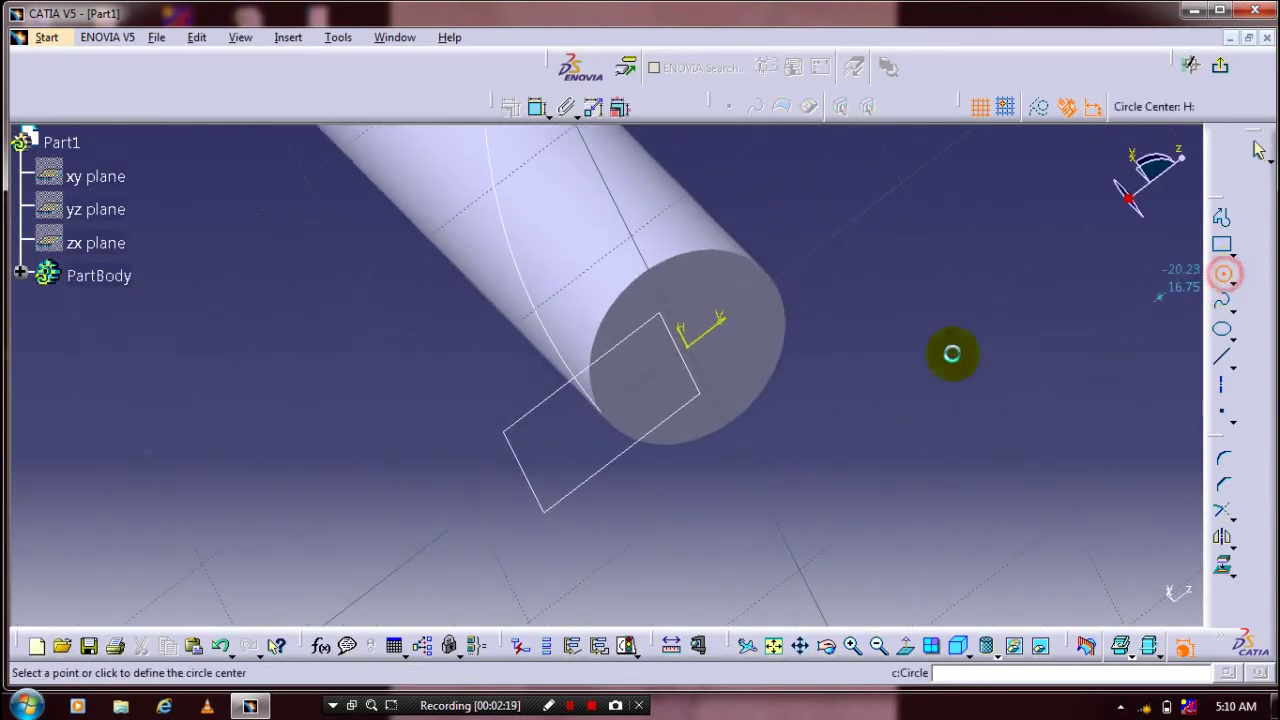
left_click(621, 400)
left_click(640, 428)
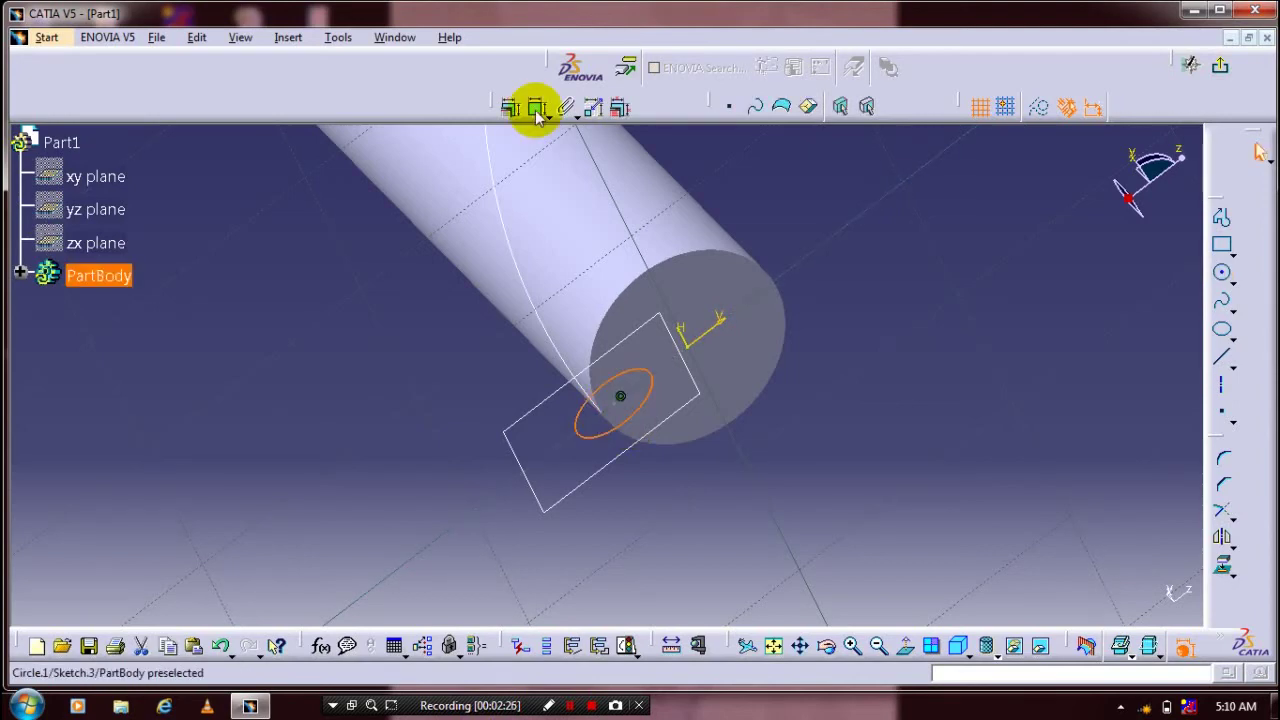
left_click(537, 109)
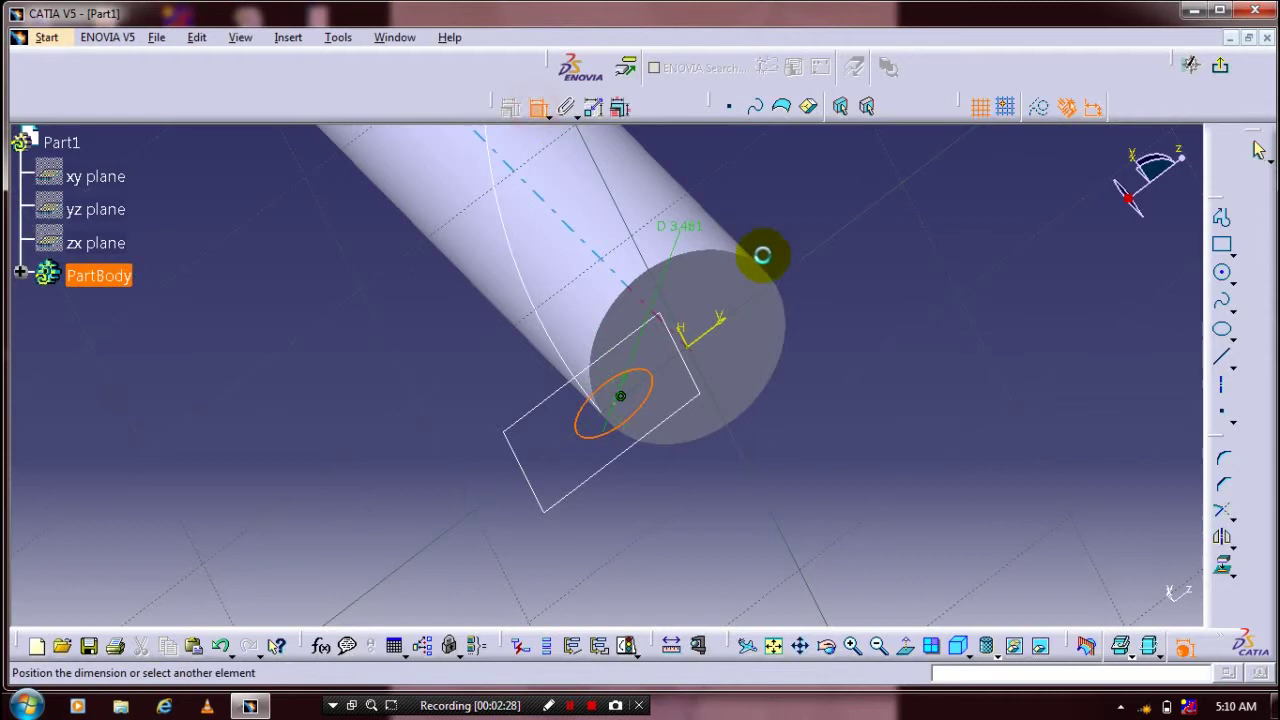
double_click(845, 248)
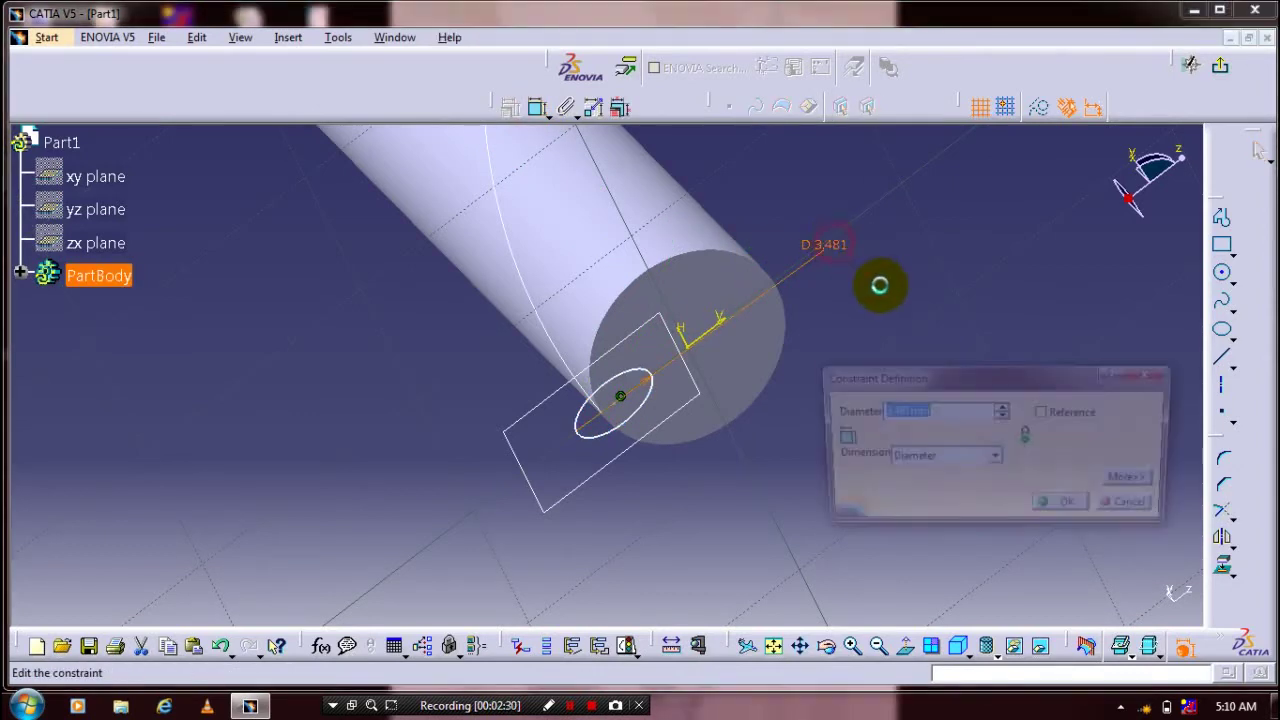
type("5")
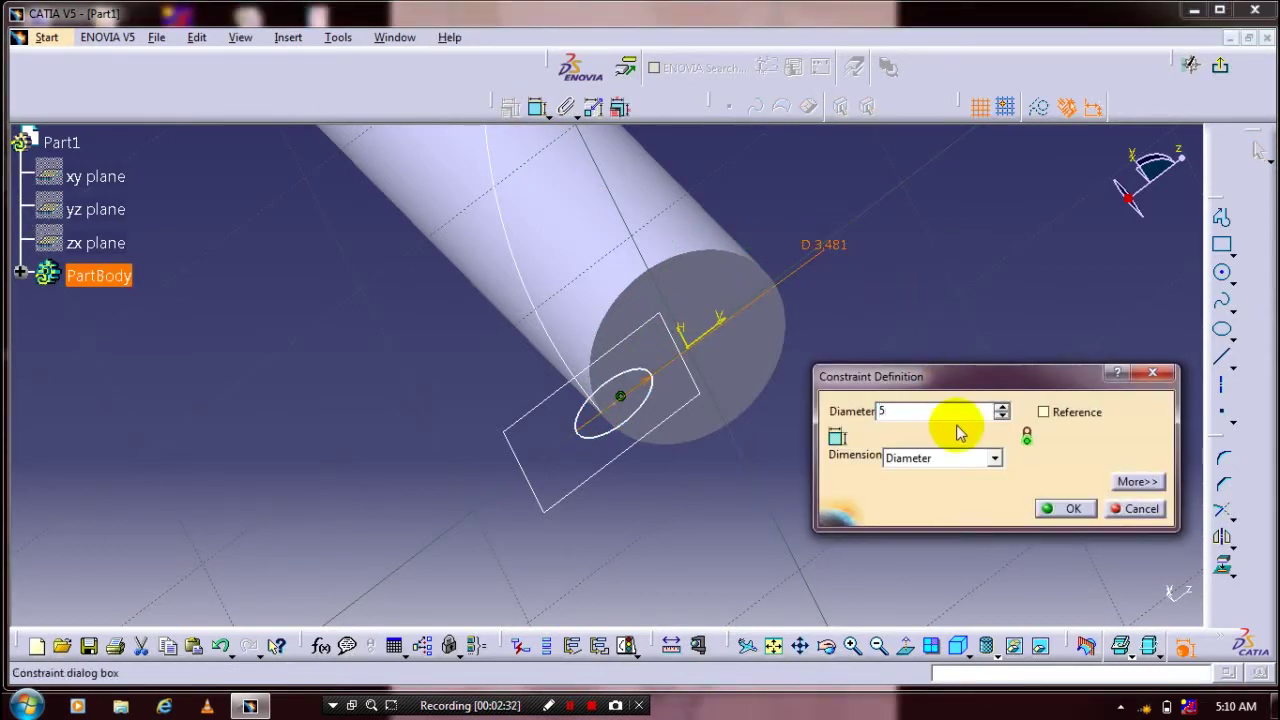
left_click(1050, 512)
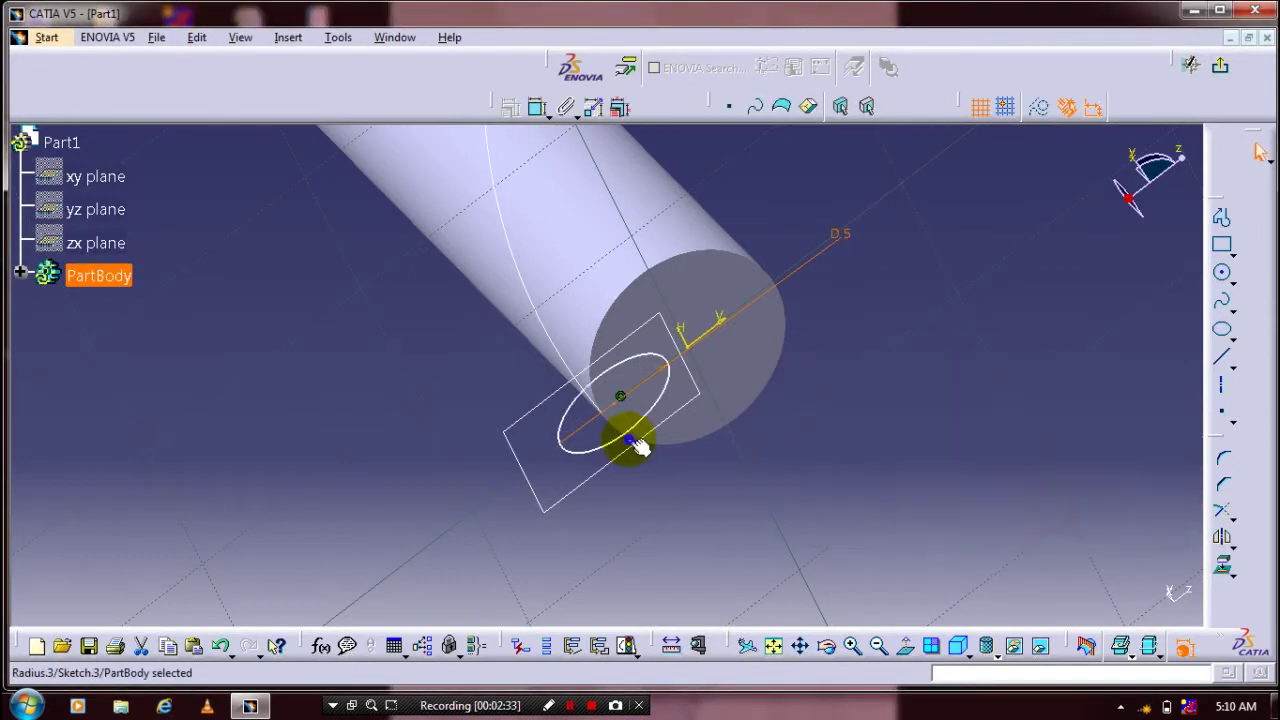
Step: Make the profile's centre coincident with the helix end vertex
scroll(640, 447, "up", 3)
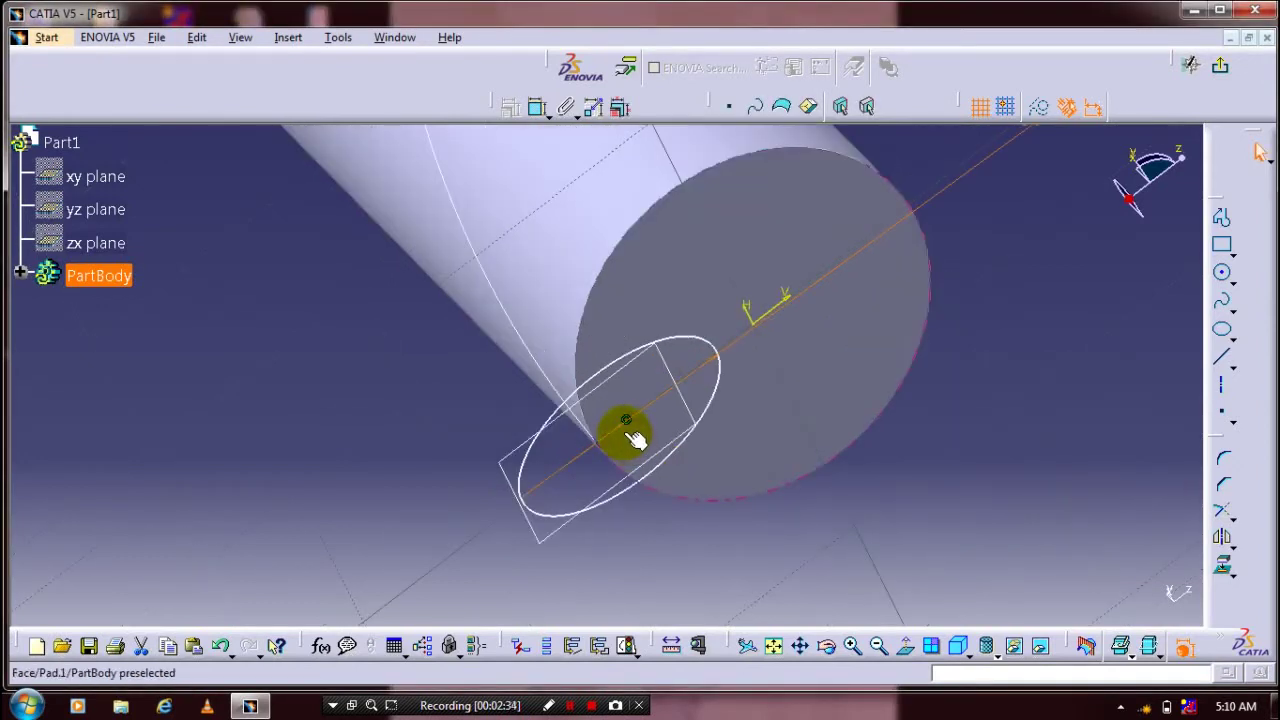
left_click(592, 456)
left_click(607, 450, "ctrl")
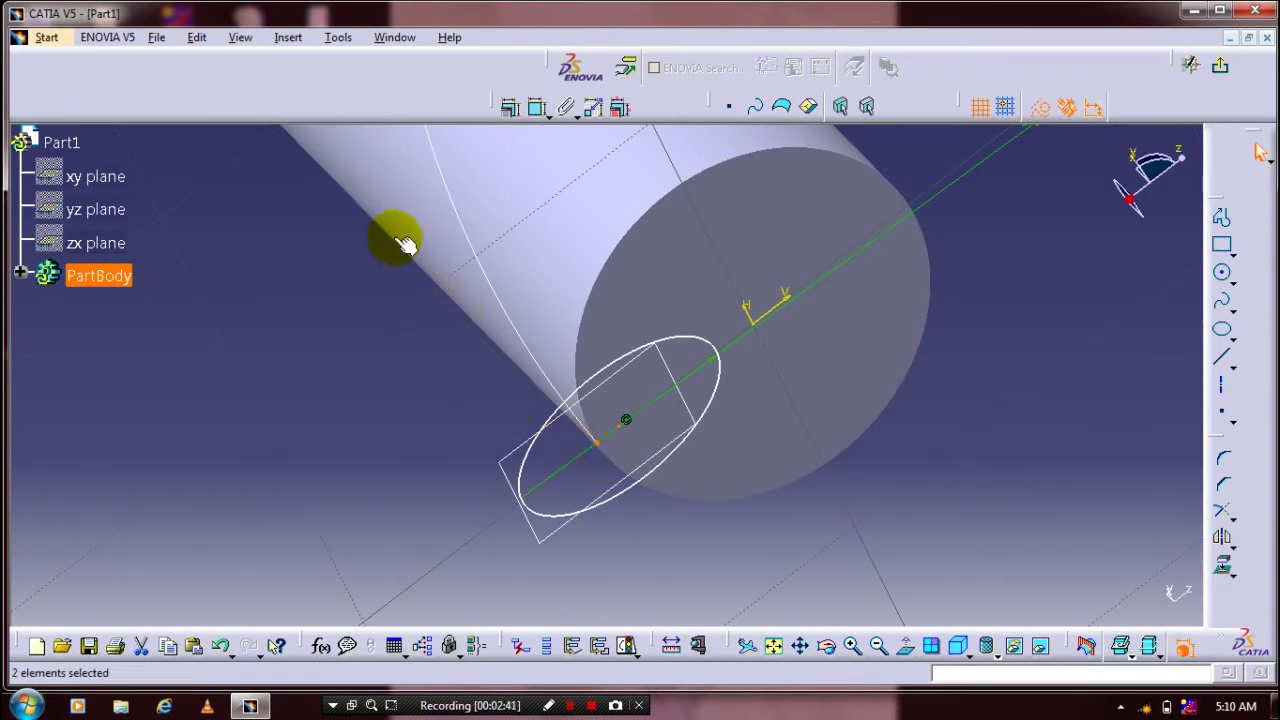
left_click(840, 107)
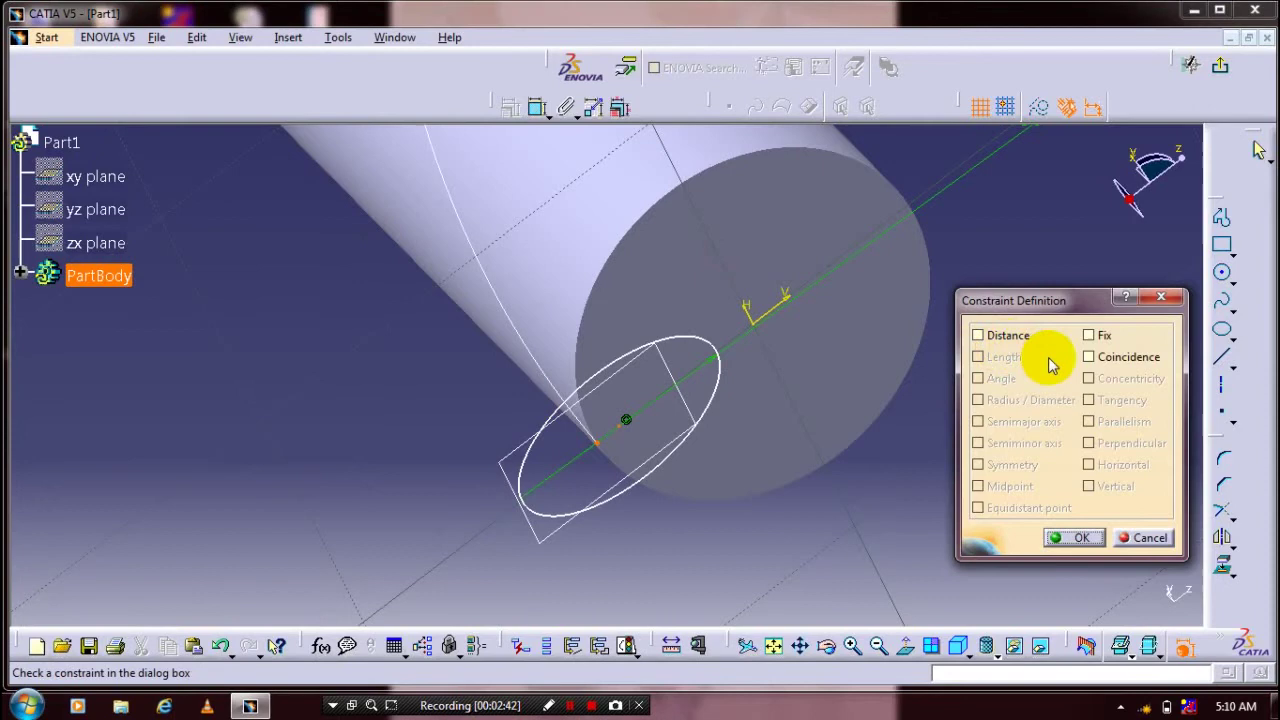
left_click(1103, 366)
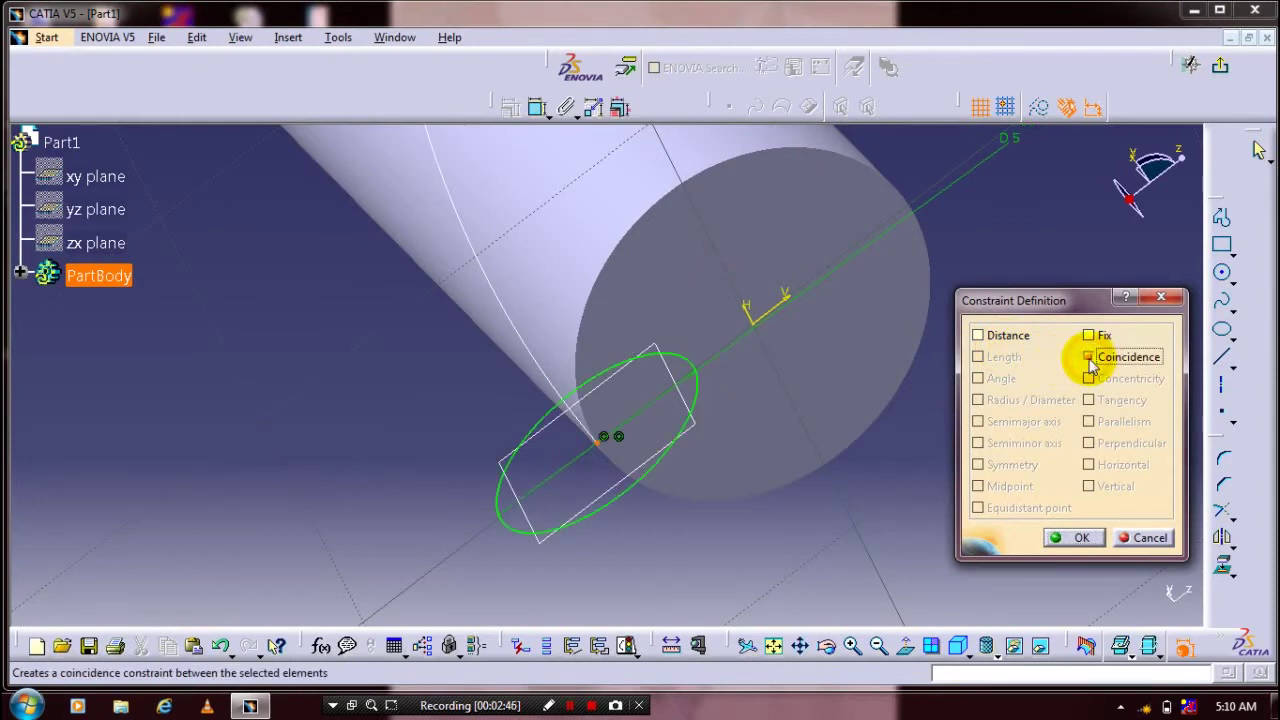
left_click(1060, 542)
middle_click_drag(940, 500, 806, 542)
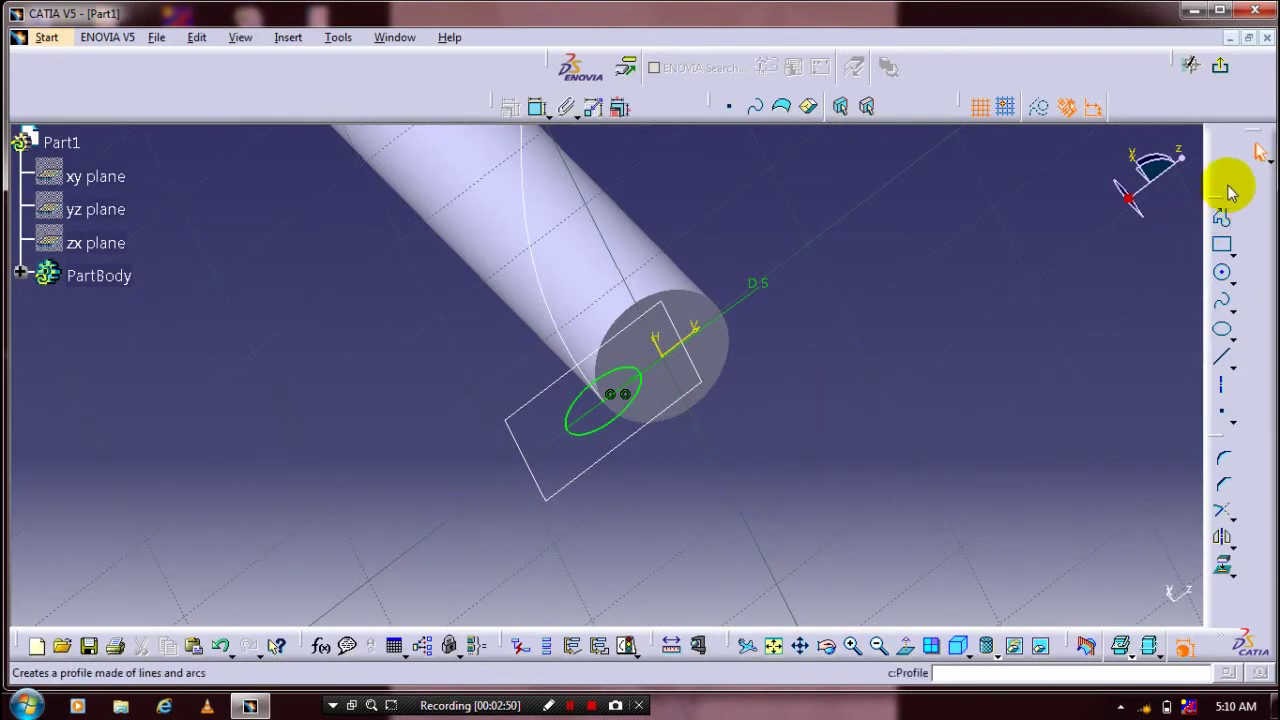
Step: Cut a slot sweeping Sketch.3 along Helix.1 as the centre curve
left_click(1218, 65)
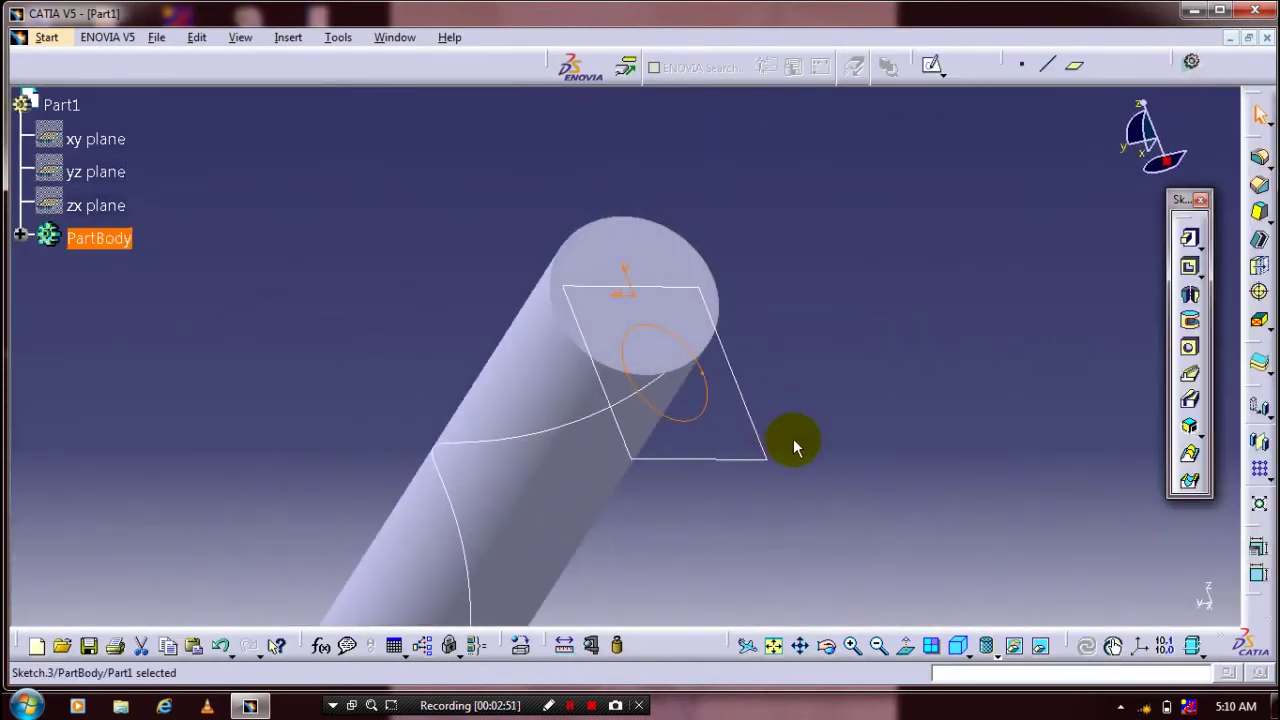
right_click(760, 453)
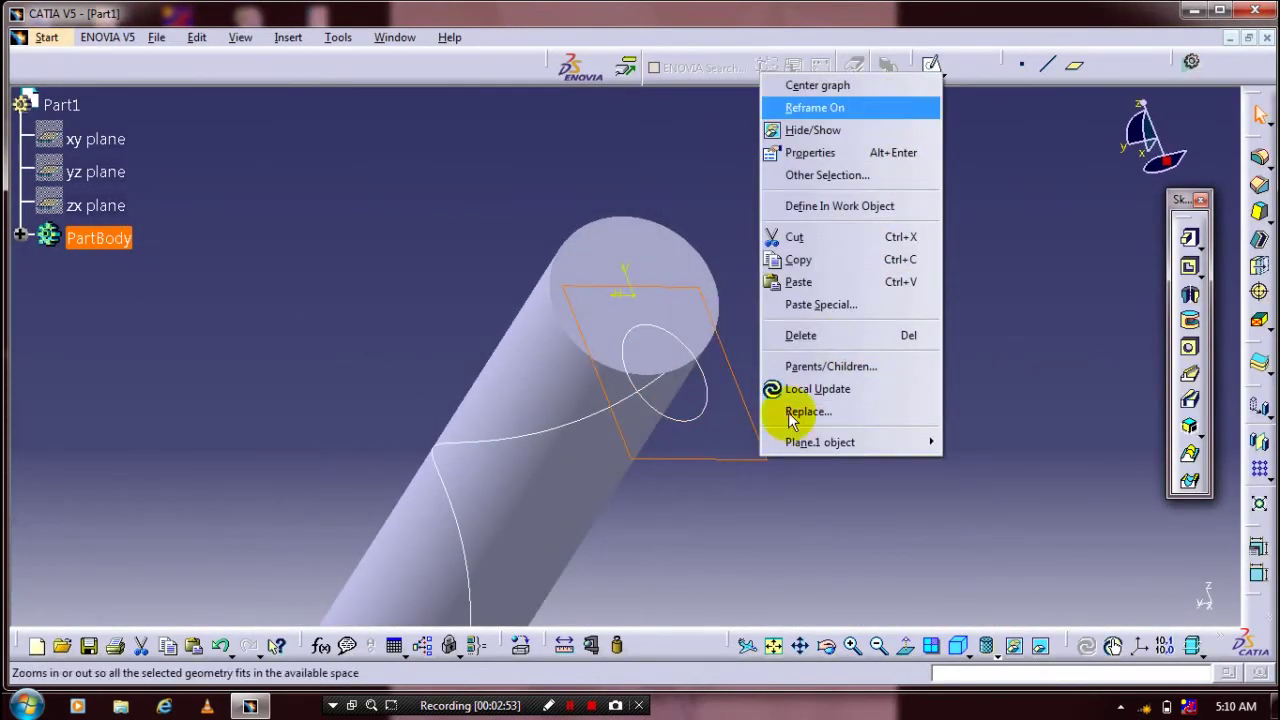
middle_click_drag(788, 412, 983, 397)
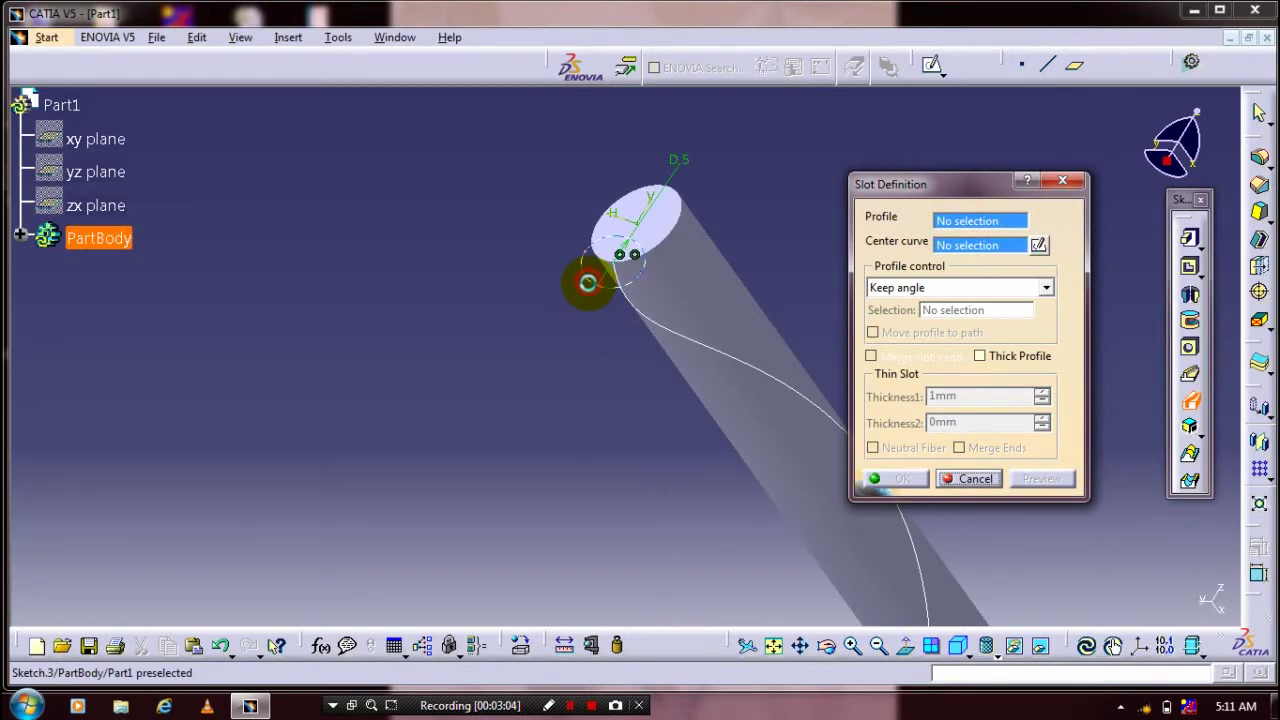
left_click(588, 283)
left_click(668, 329)
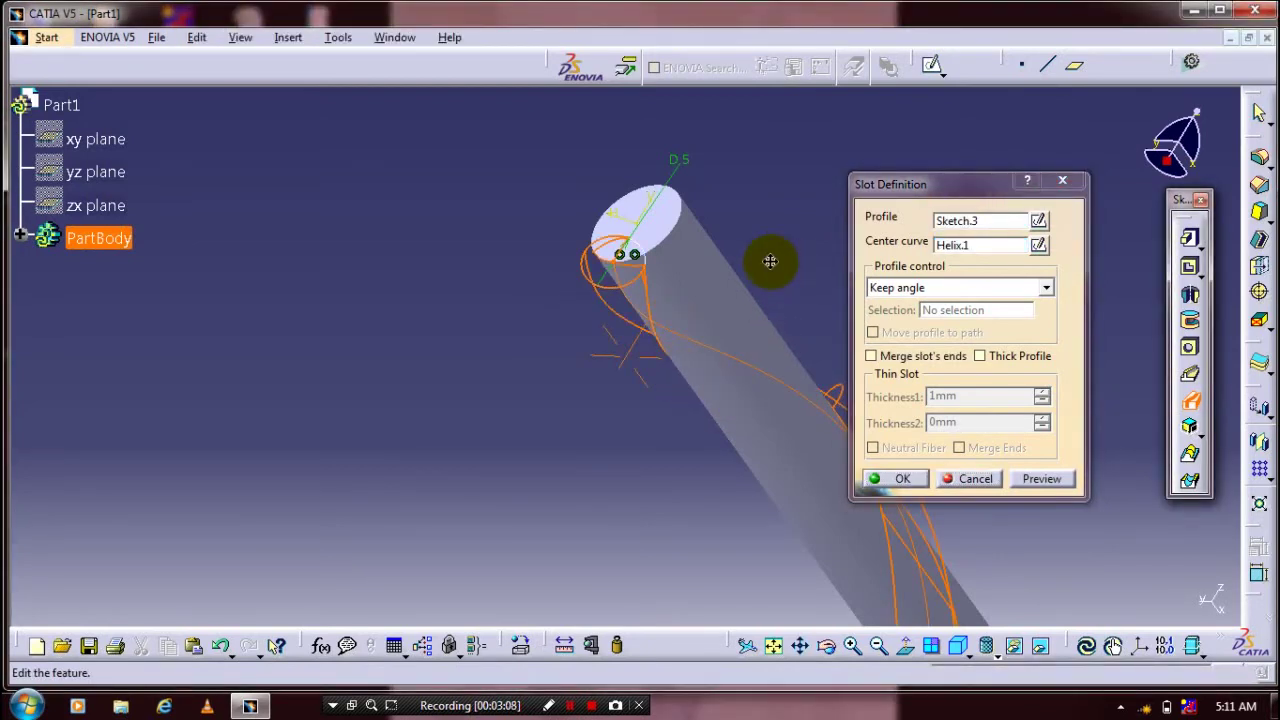
mouse_move(770, 261)
middle_mouse_down()
mouse_move(731, 325)
mouse_move(776, 484)
mouse_move(577, 480)
mouse_move(480, 430)
middle_mouse_up()
key("Return")
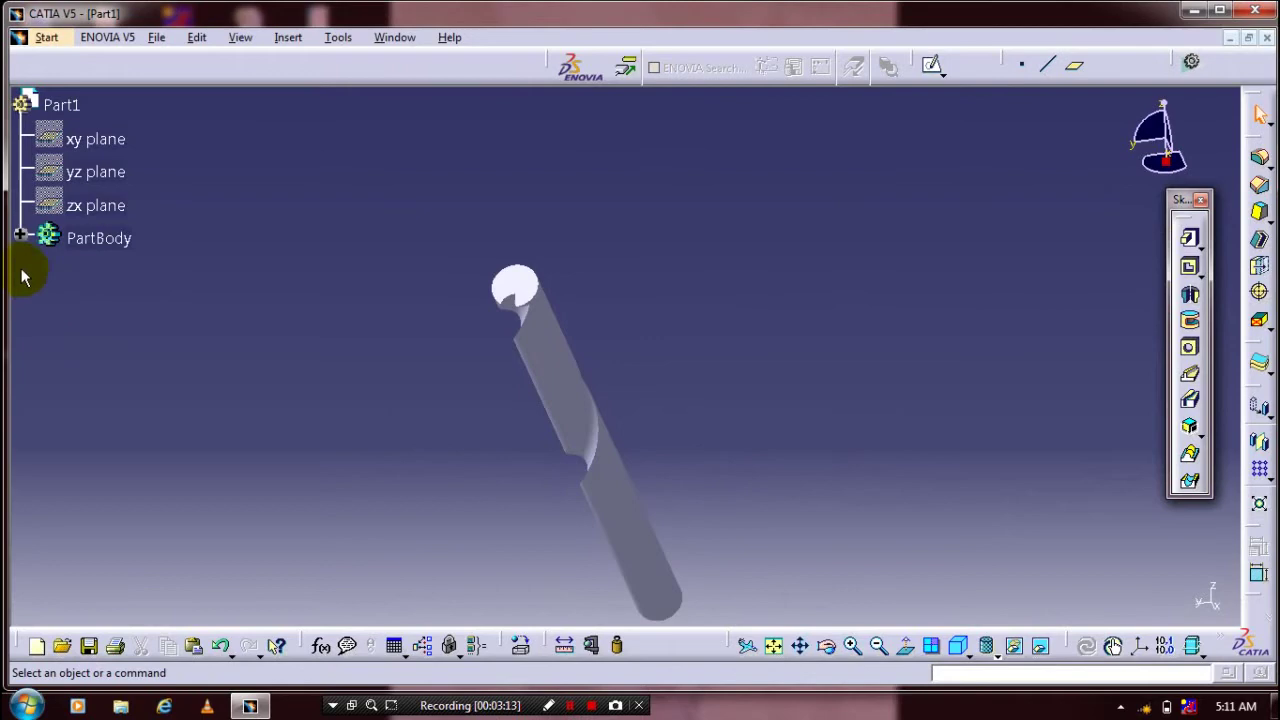
Step: Circular-pattern Slot.1 as a complete crown of 2 instances about the shaft face
left_click(20, 238)
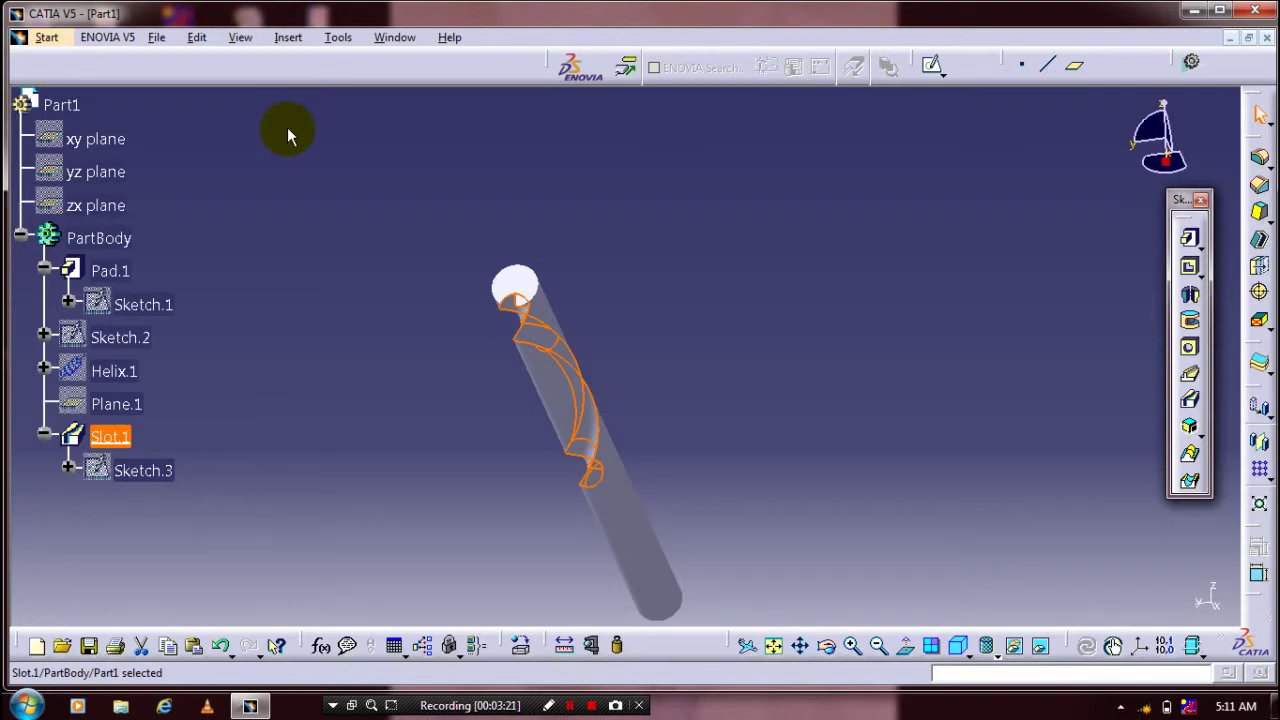
left_click(288, 37)
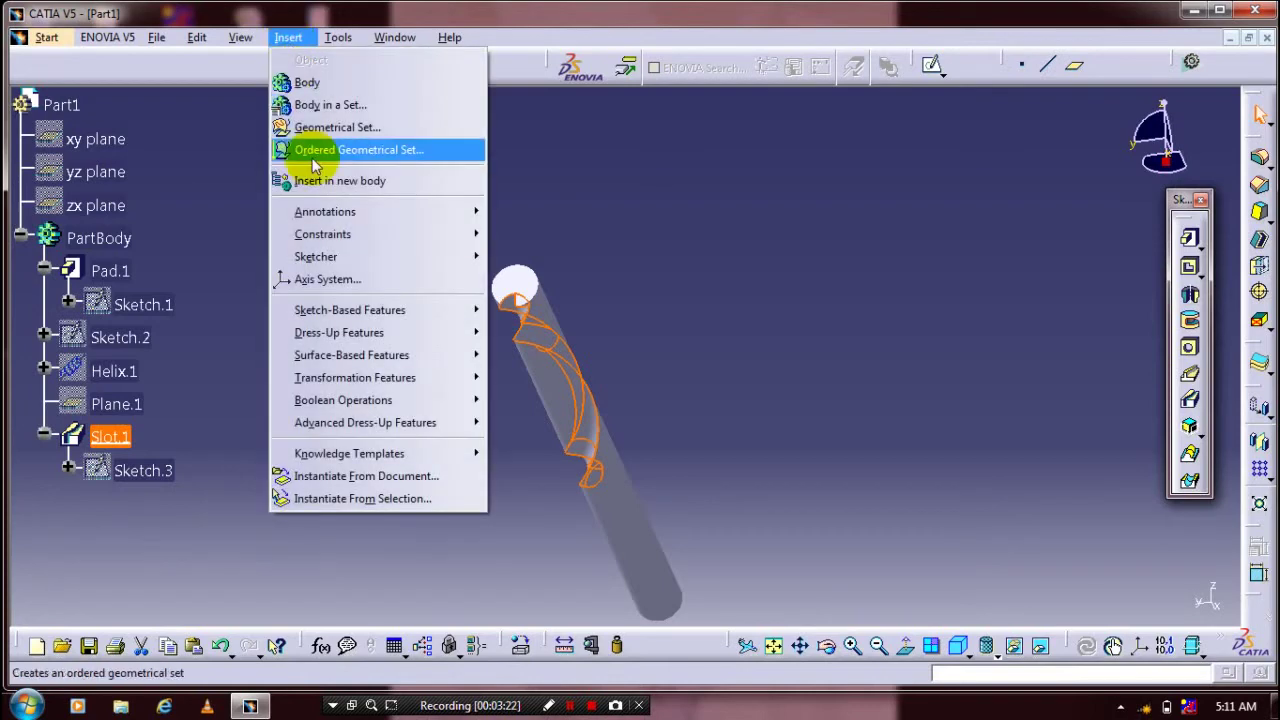
mouse_move(415, 377)
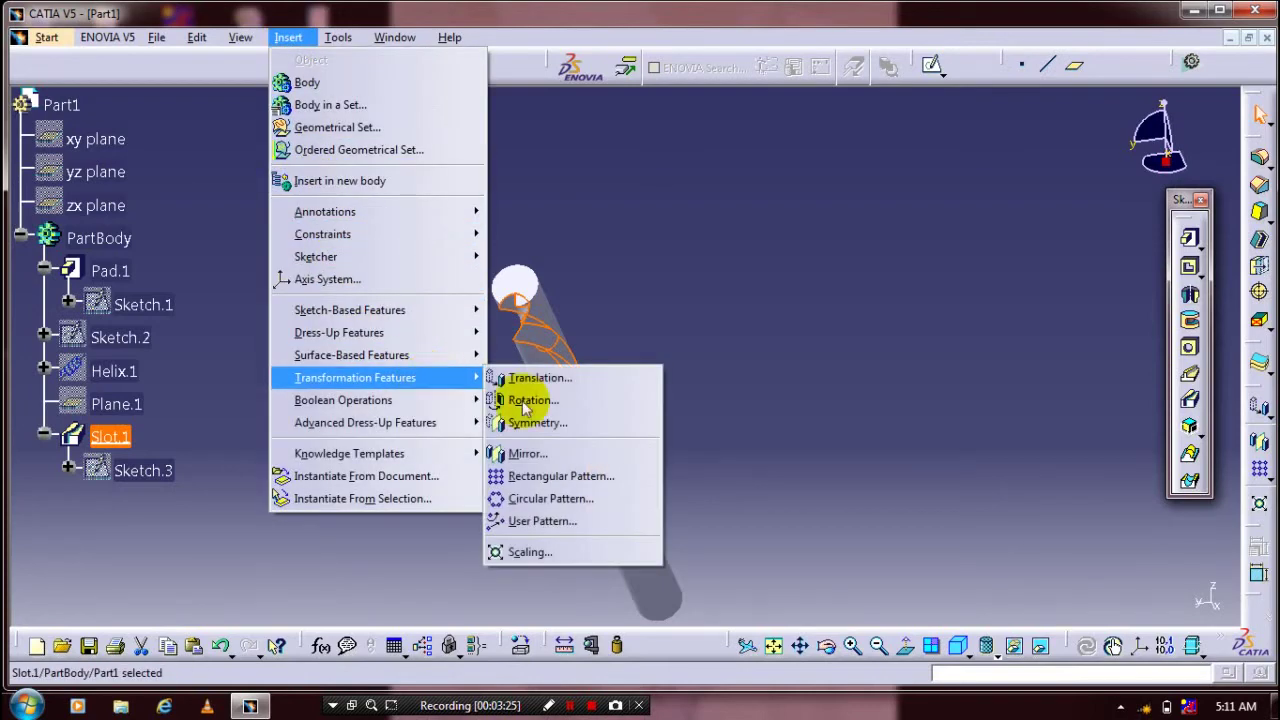
left_click(558, 505)
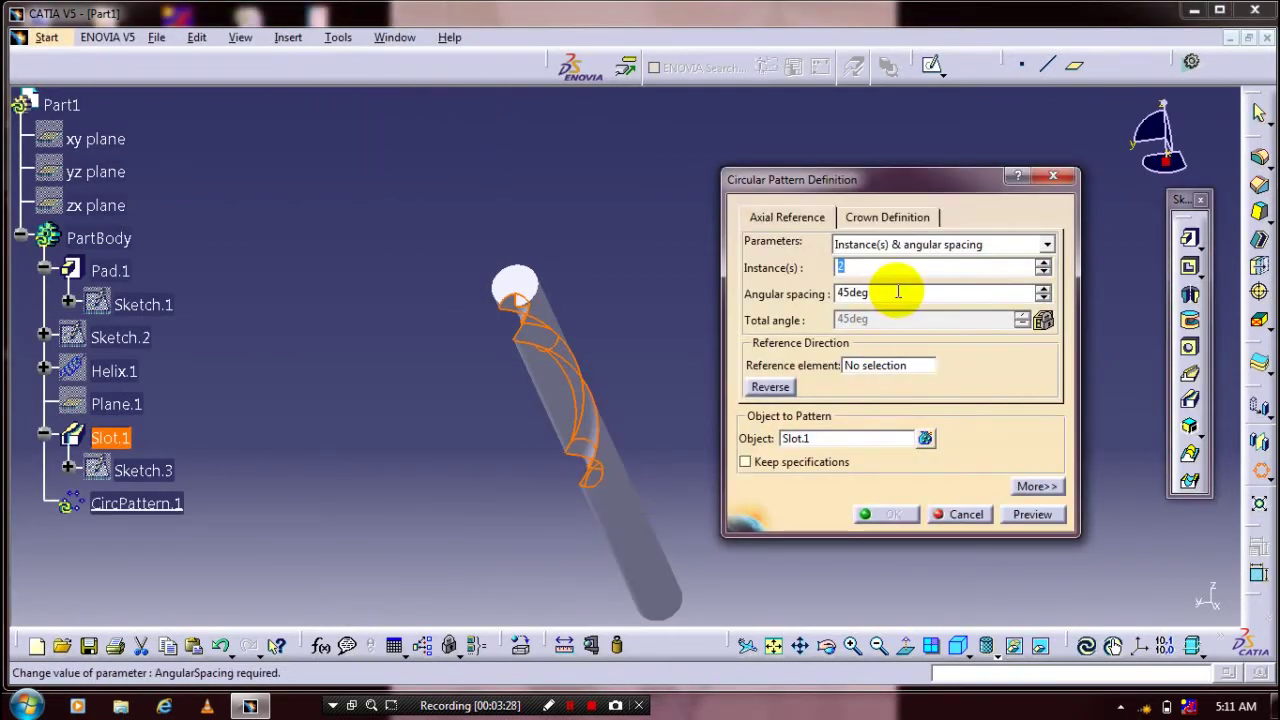
left_click(910, 244)
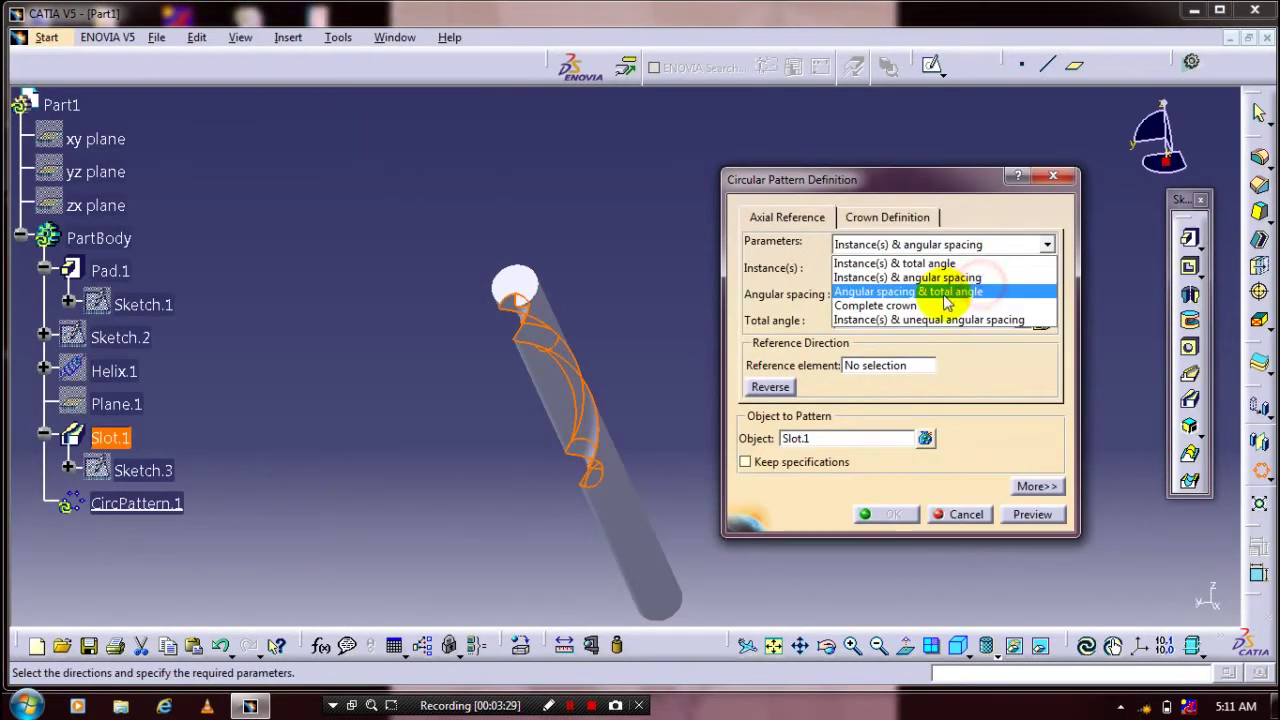
left_click(886, 303)
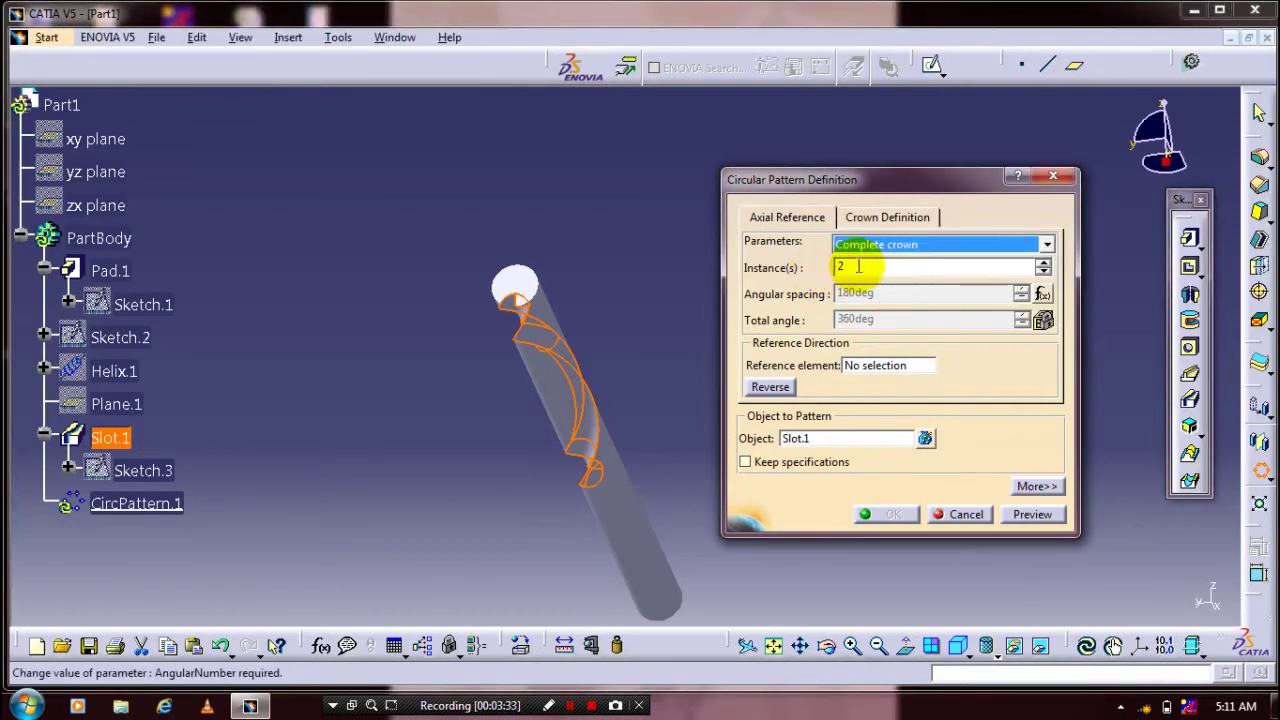
left_click(877, 366)
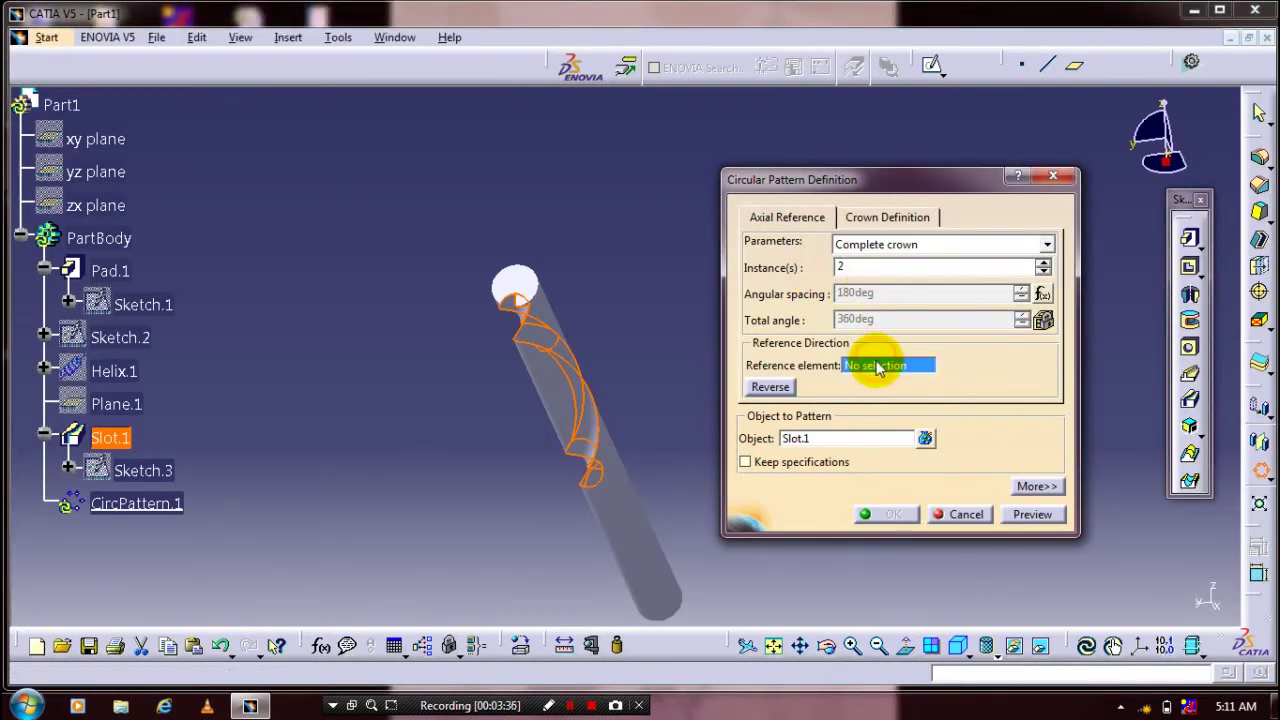
left_click(562, 410)
left_click(886, 514)
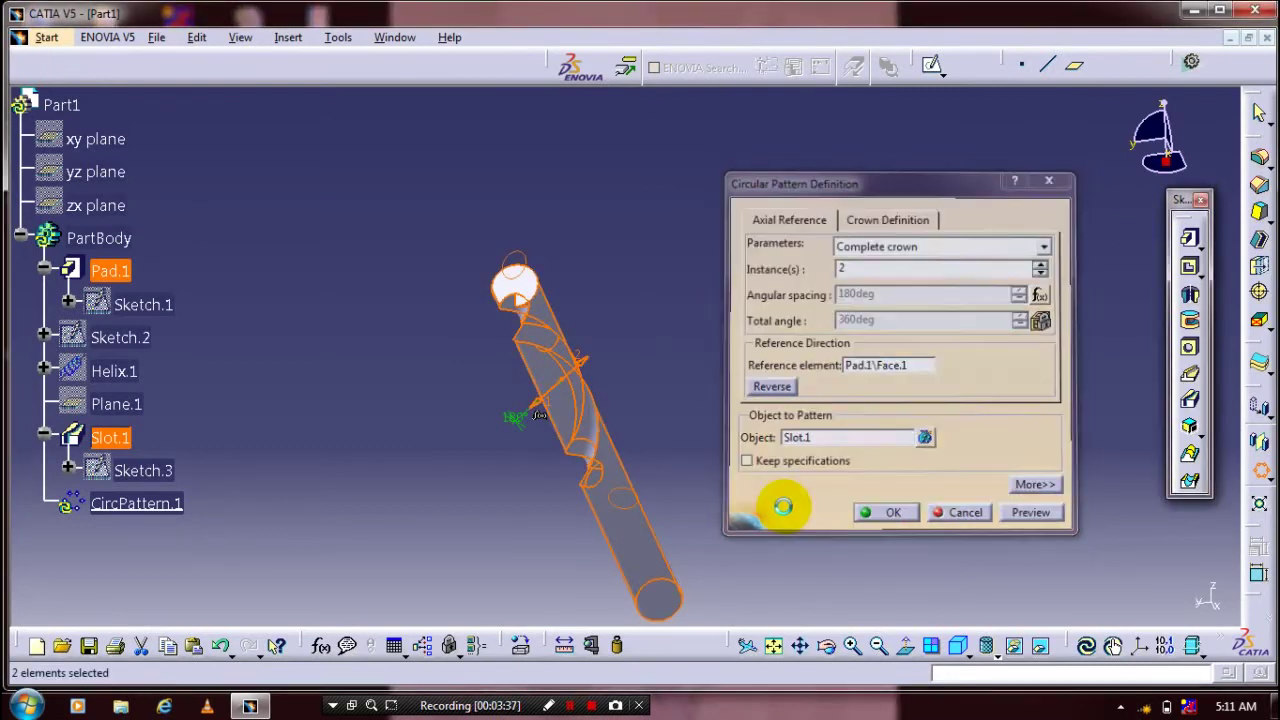
left_click(469, 506)
middle_click_drag(469, 506, 759, 503)
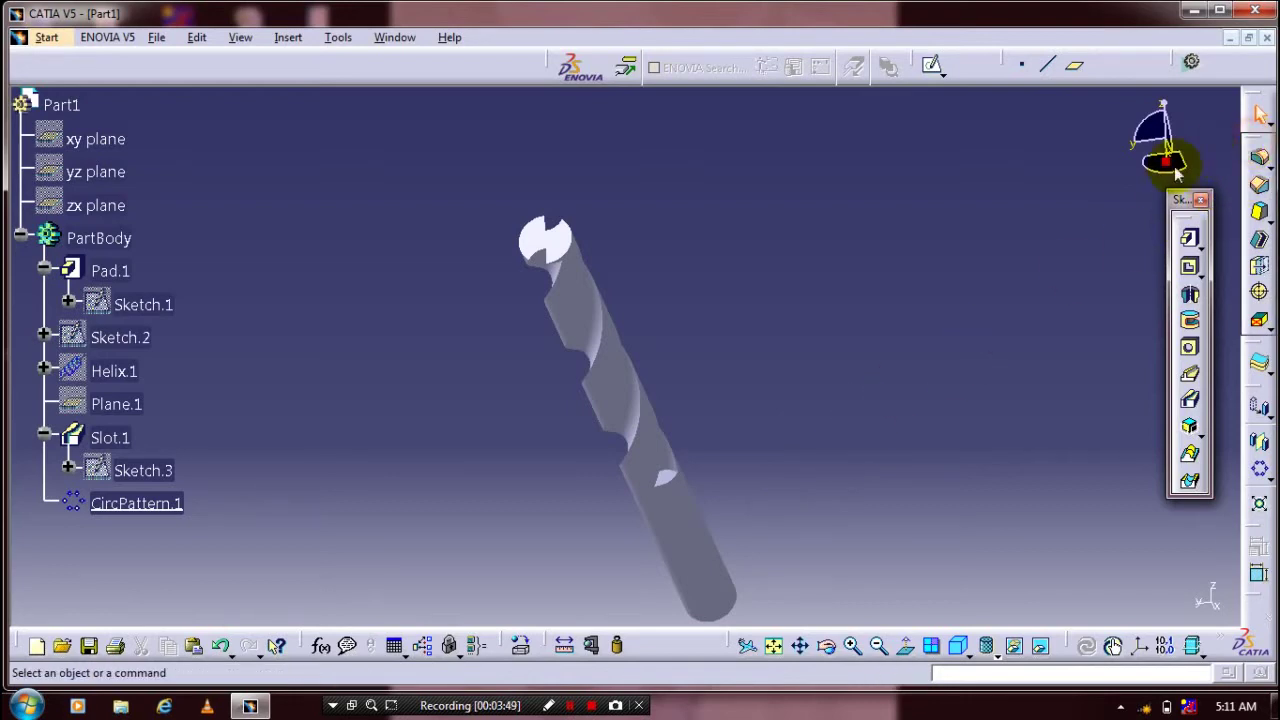
Step: Chamfer the helical flute edge in Length1/Length2 mode with 1 mm and 2 mm
left_click_drag(1138, 182, 1127, 285)
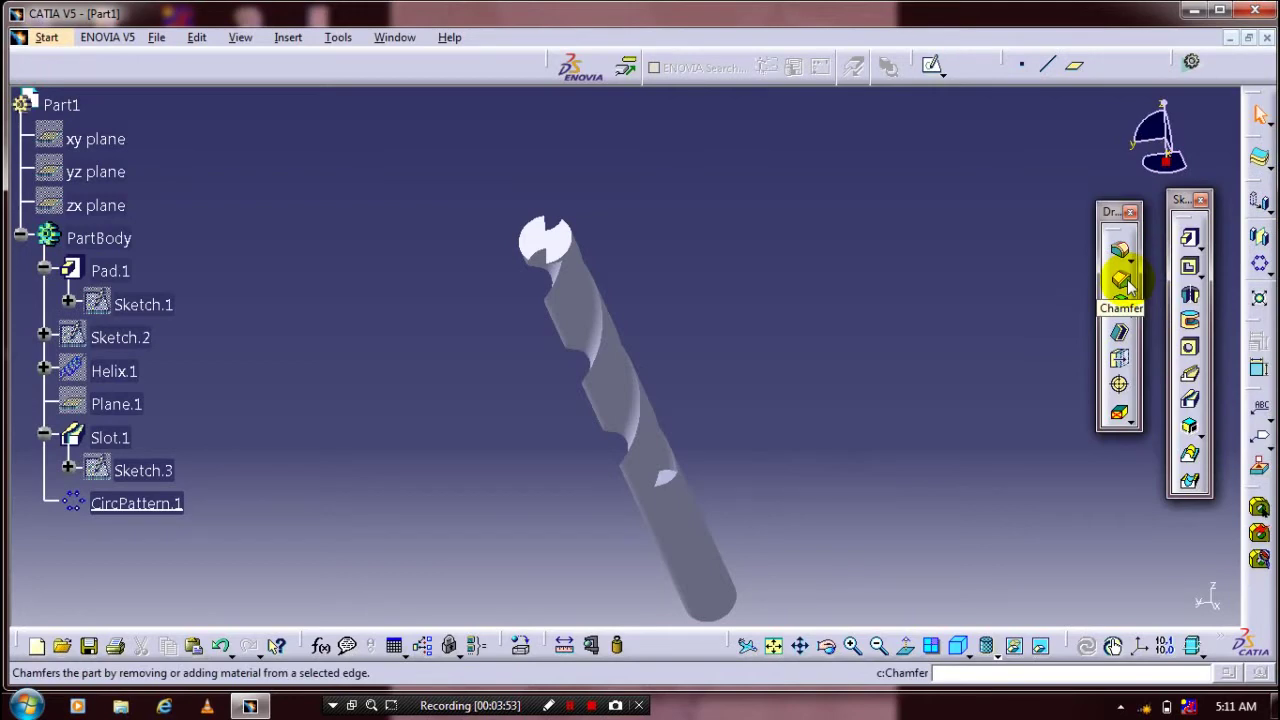
left_click(1127, 285)
middle_click_drag(677, 451, 655, 380)
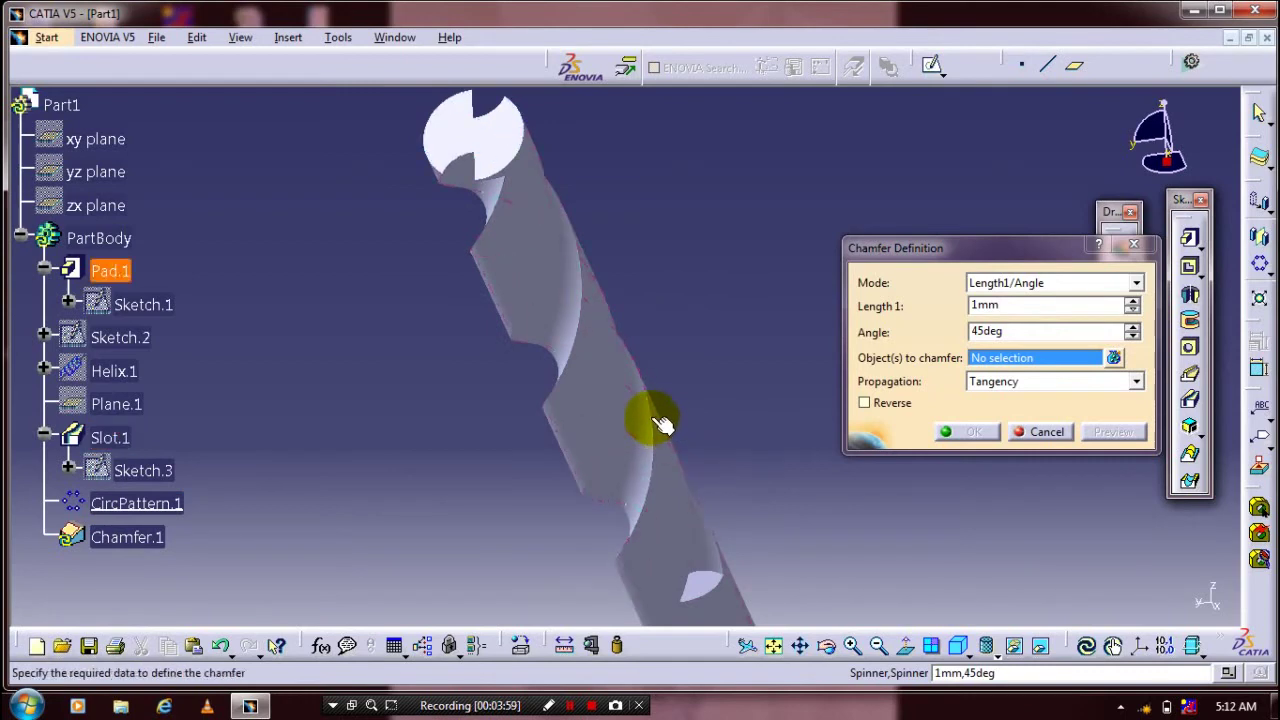
left_click(648, 411)
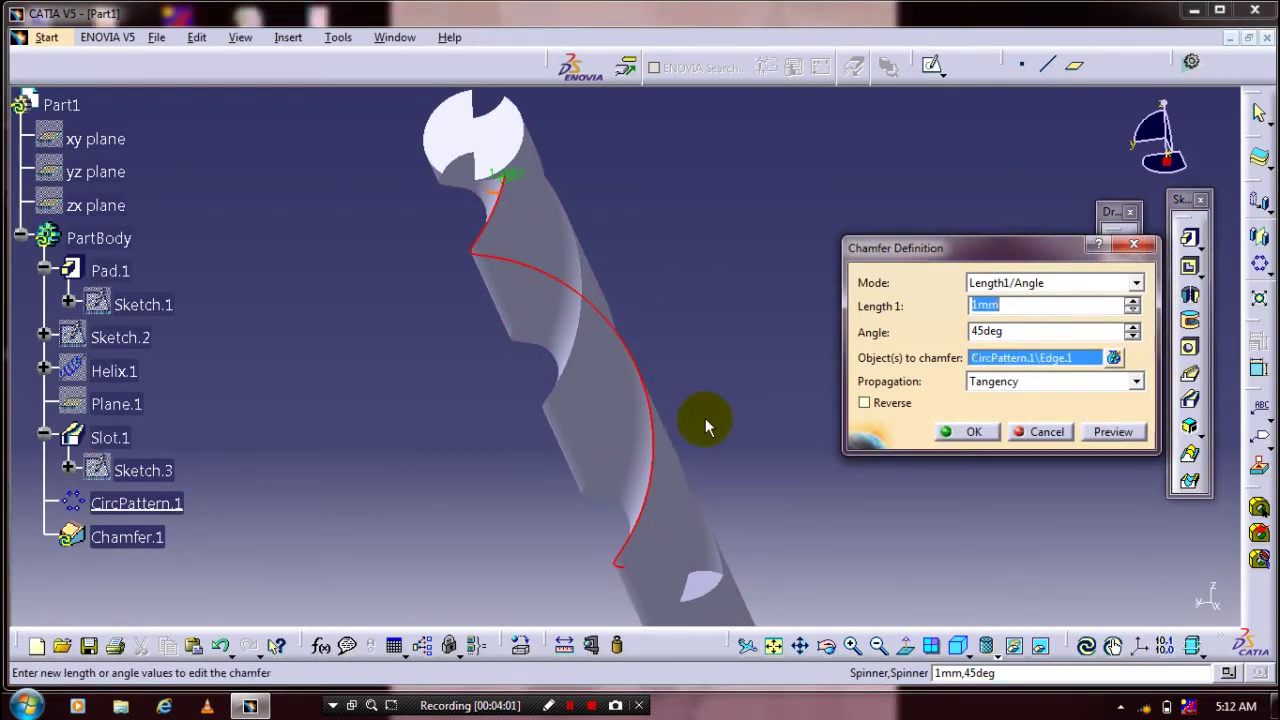
left_click(1136, 283)
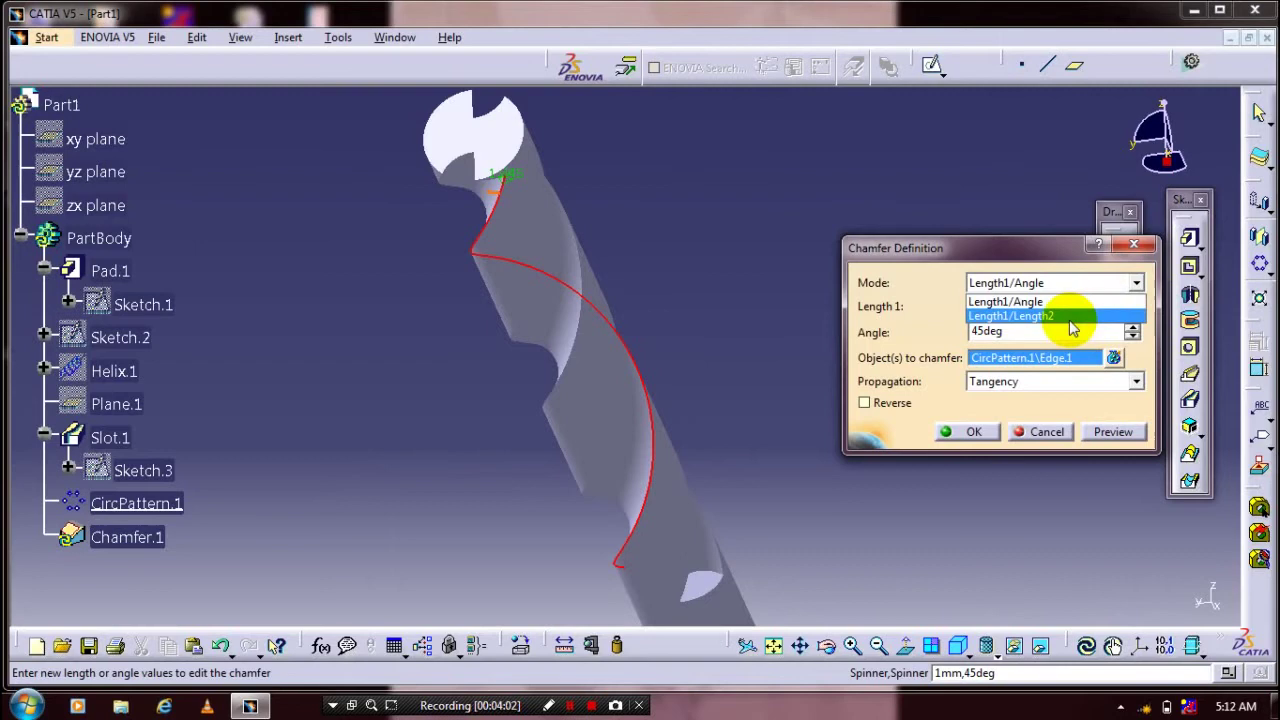
left_click(1085, 320)
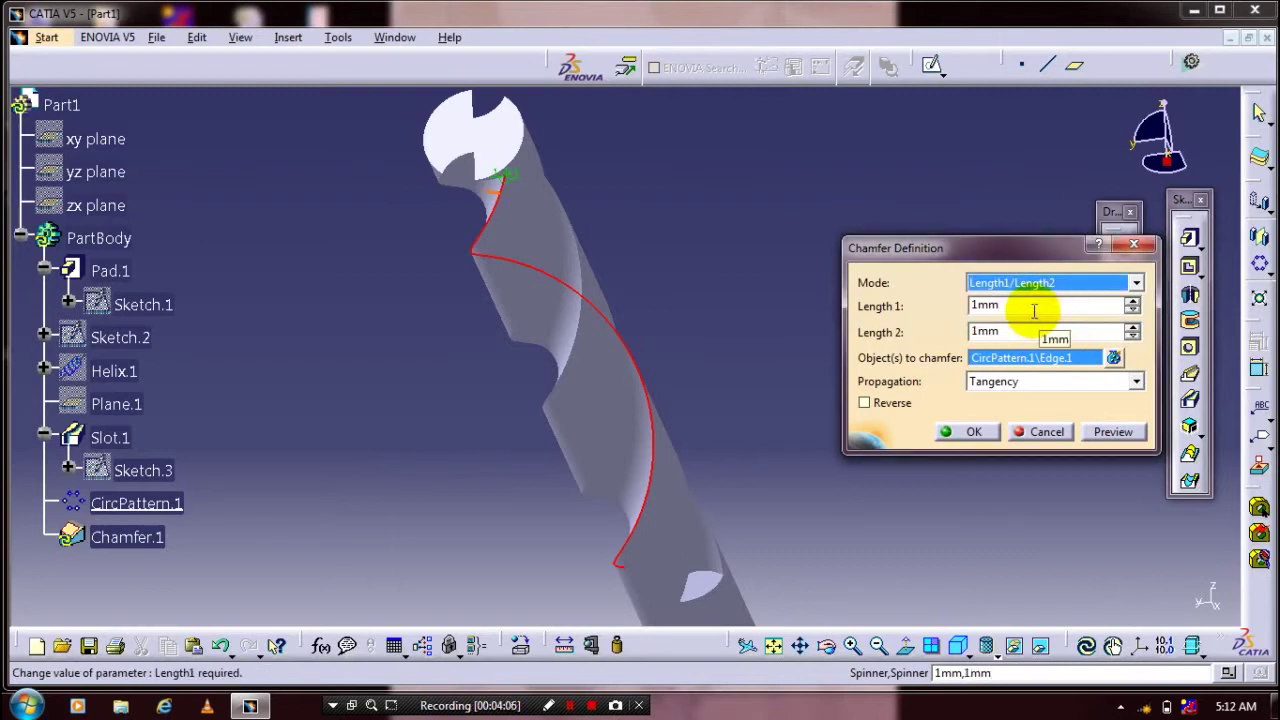
double_click(1034, 309)
type("1.1")
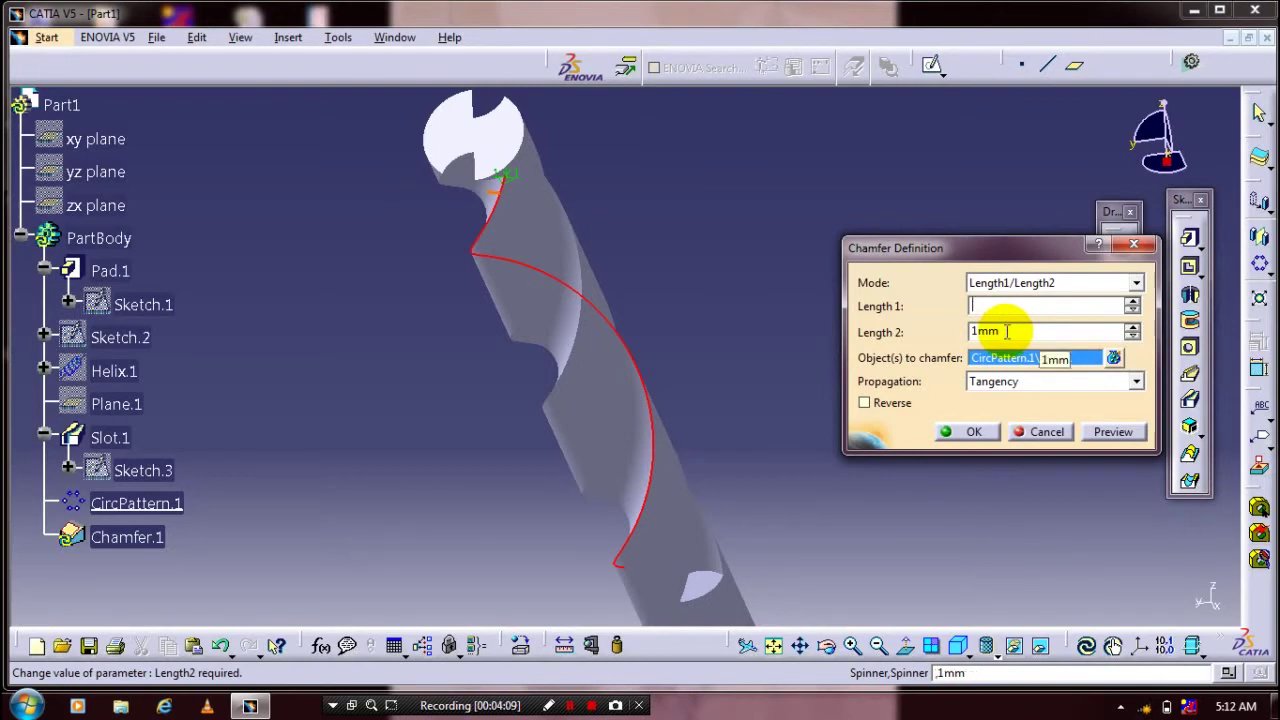
type("1,")
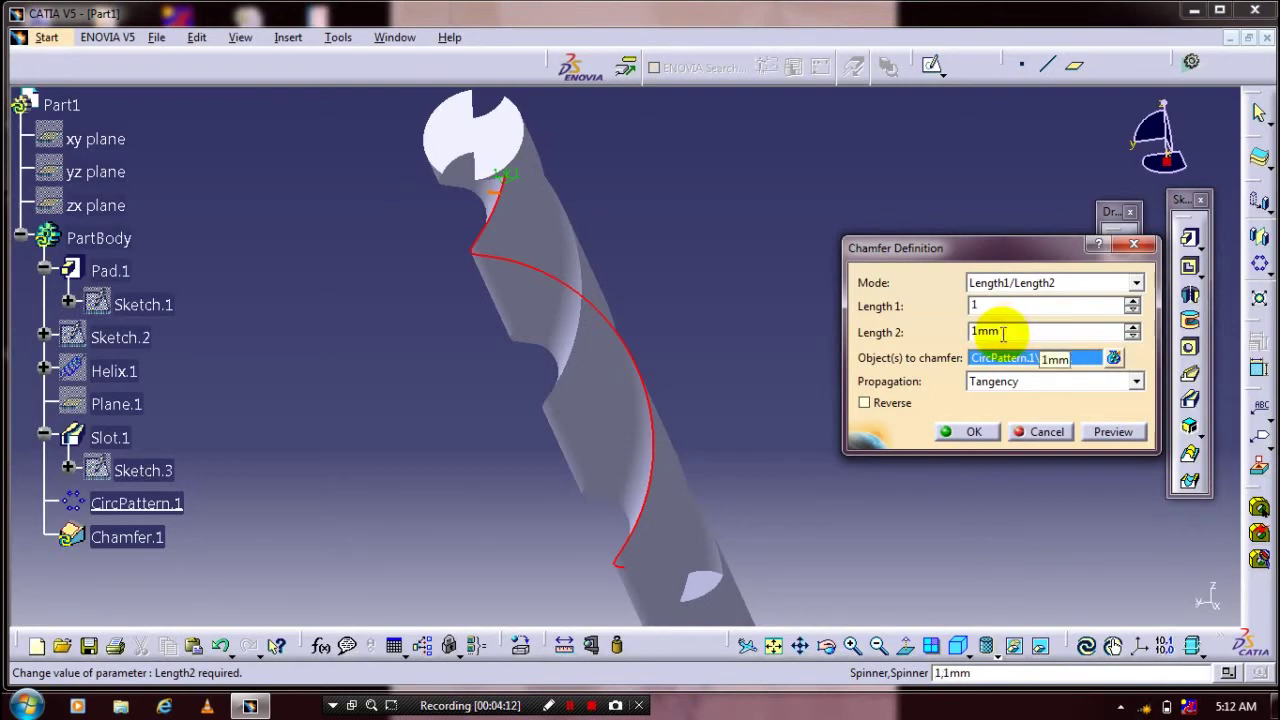
double_click(1003, 334)
type("2")
left_click(968, 437)
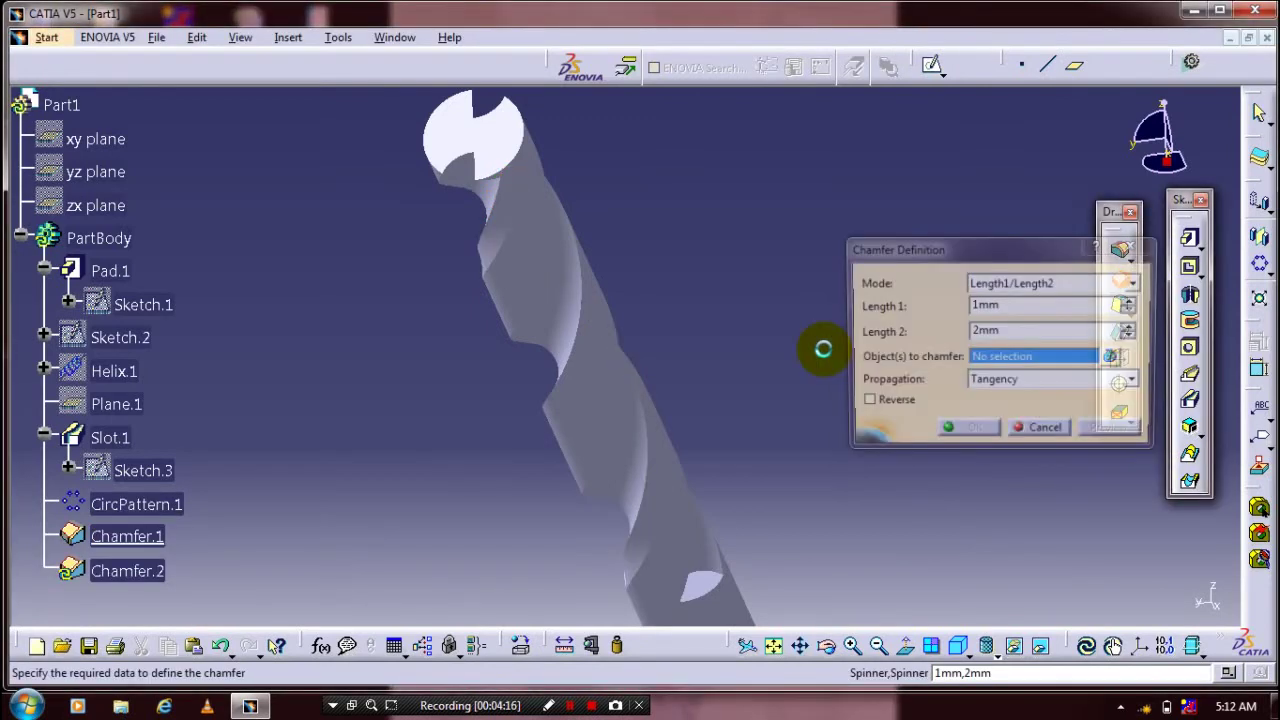
Step: Chamfer three more helical flute edges at 1 mm by 2 mm, confirming each
mouse_move(636, 288)
middle_mouse_down()
mouse_move(651, 300)
mouse_move(566, 318)
mouse_move(614, 294)
middle_mouse_up()
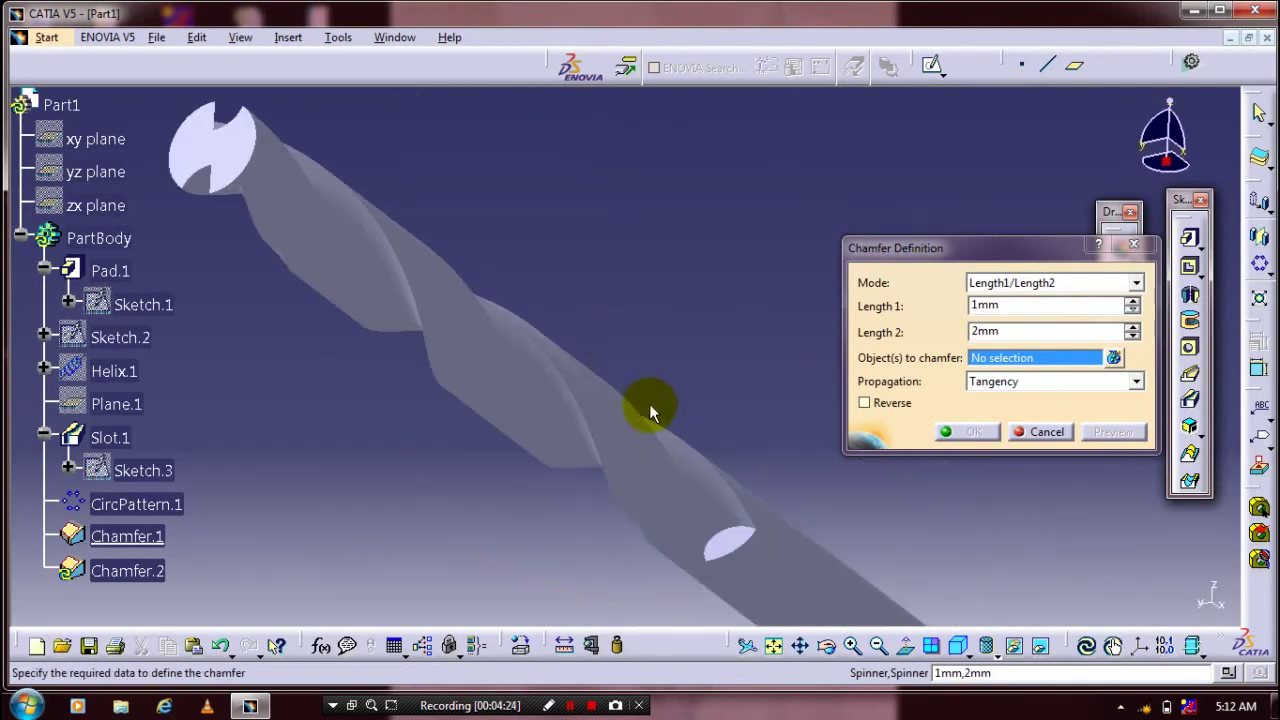
left_click(665, 438)
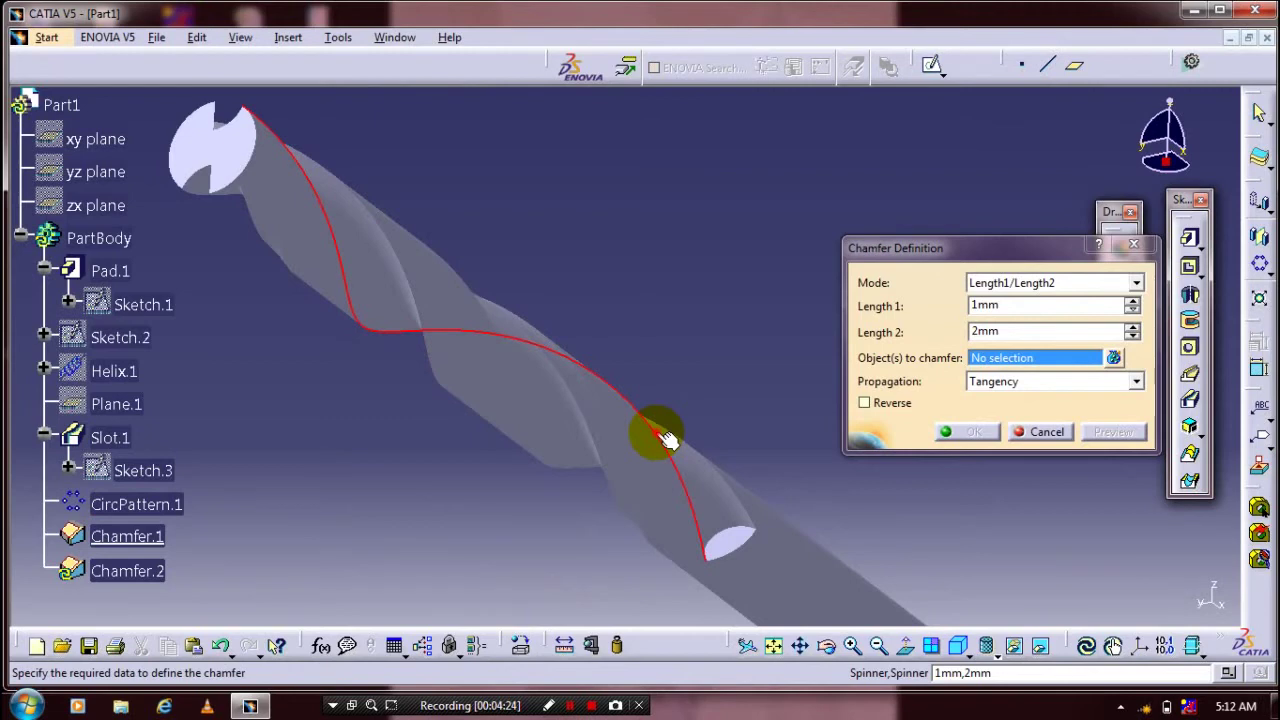
left_click(965, 431)
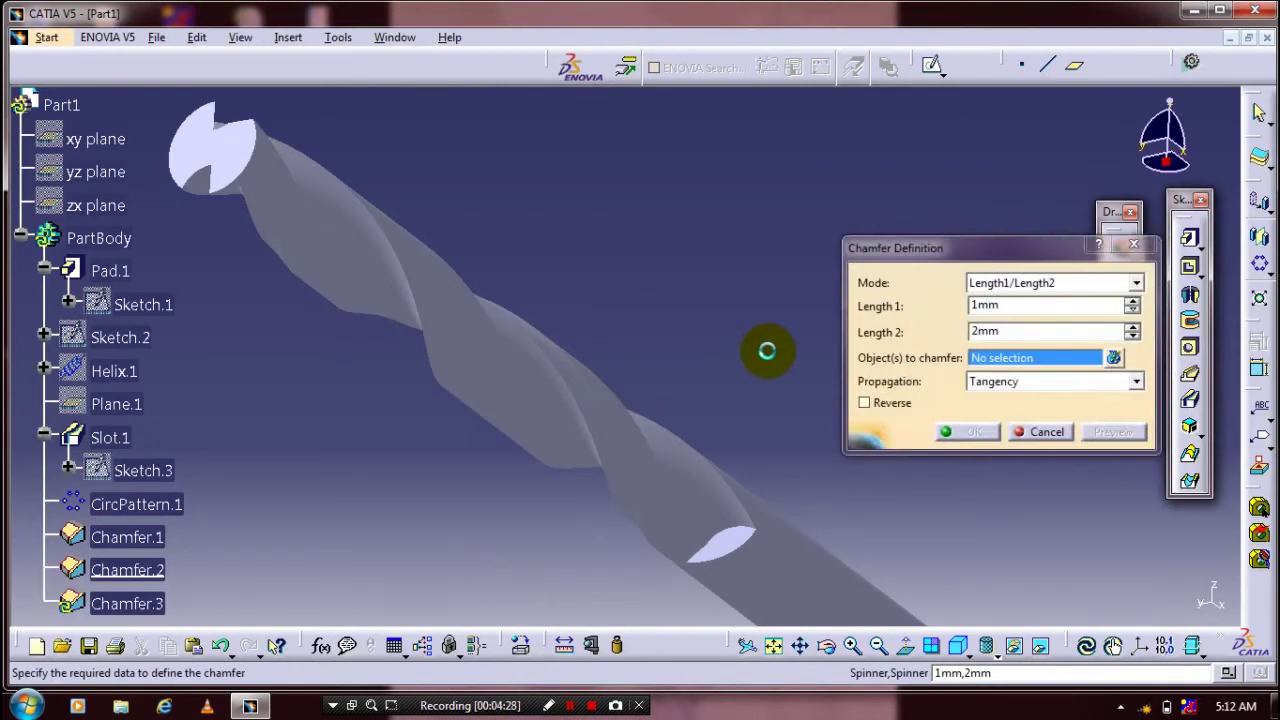
left_click(468, 279)
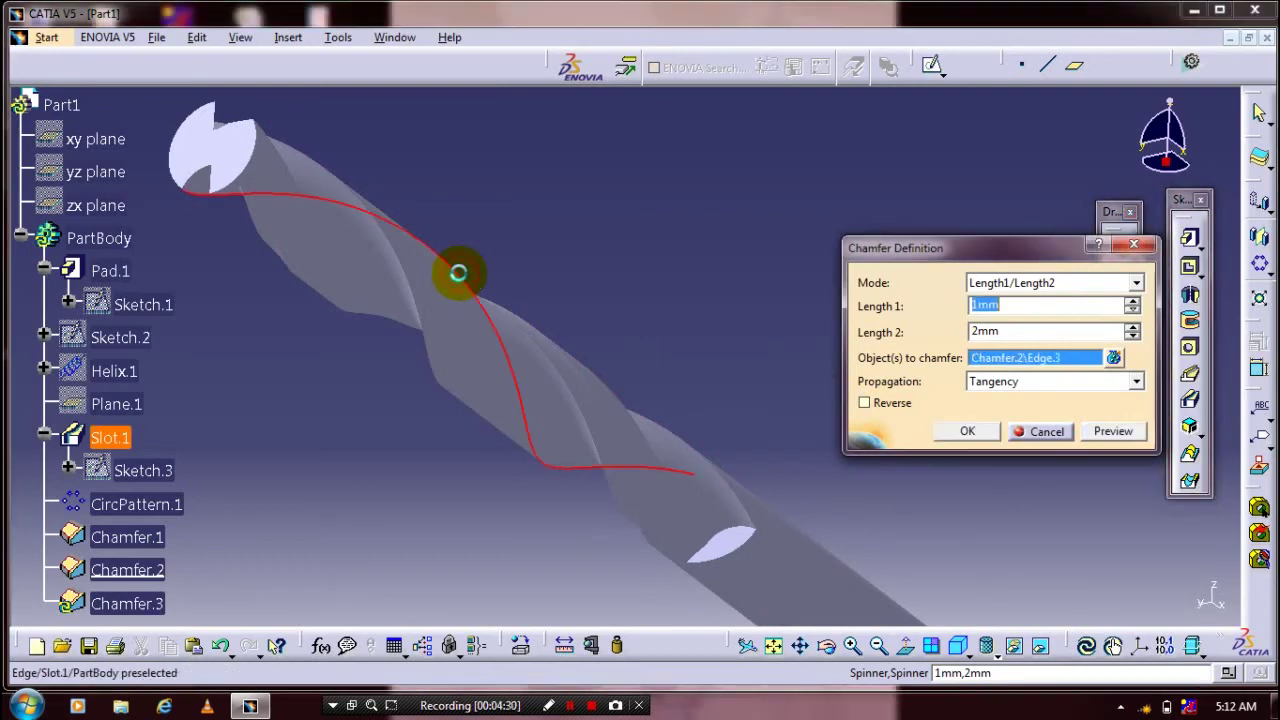
left_click(962, 431)
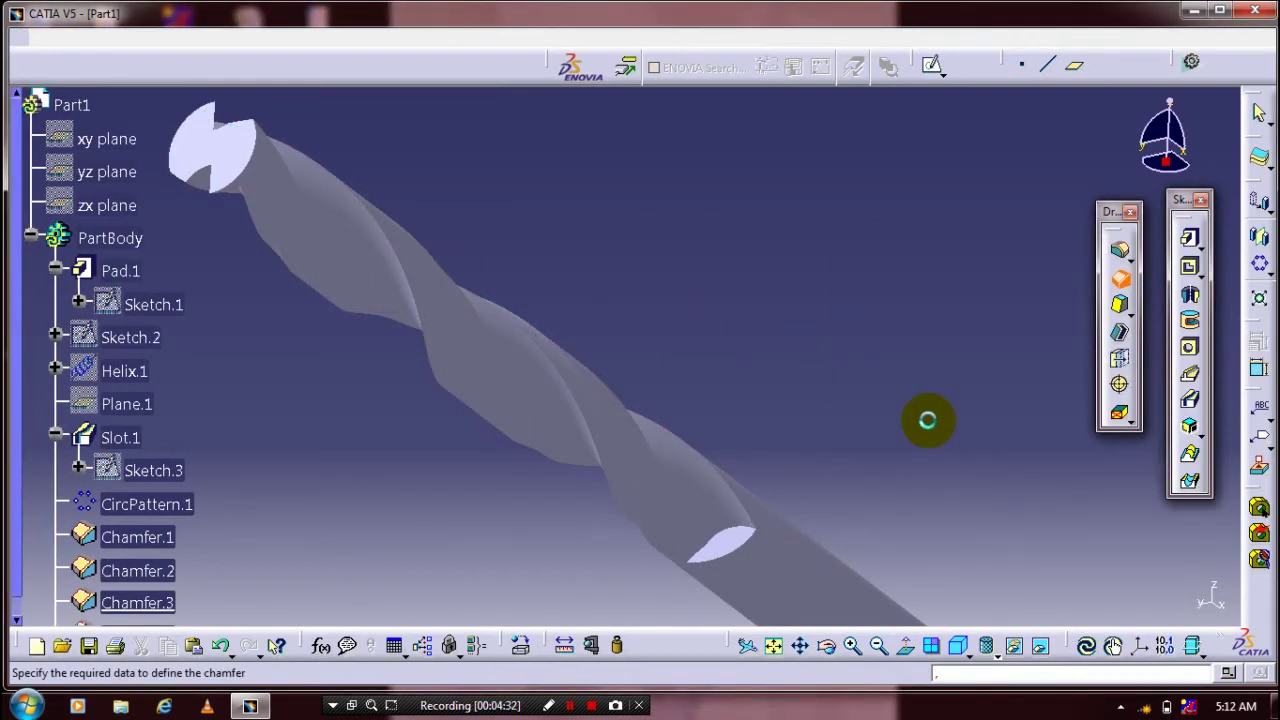
left_click(394, 259)
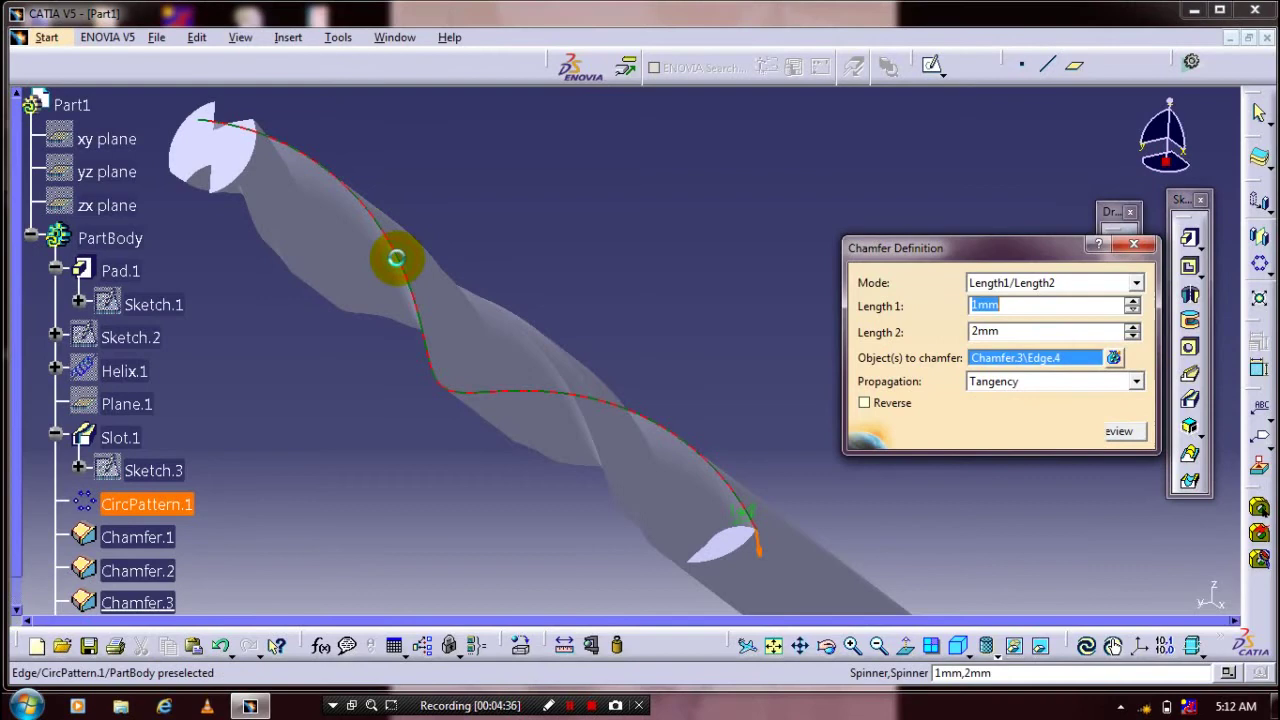
left_click(962, 431)
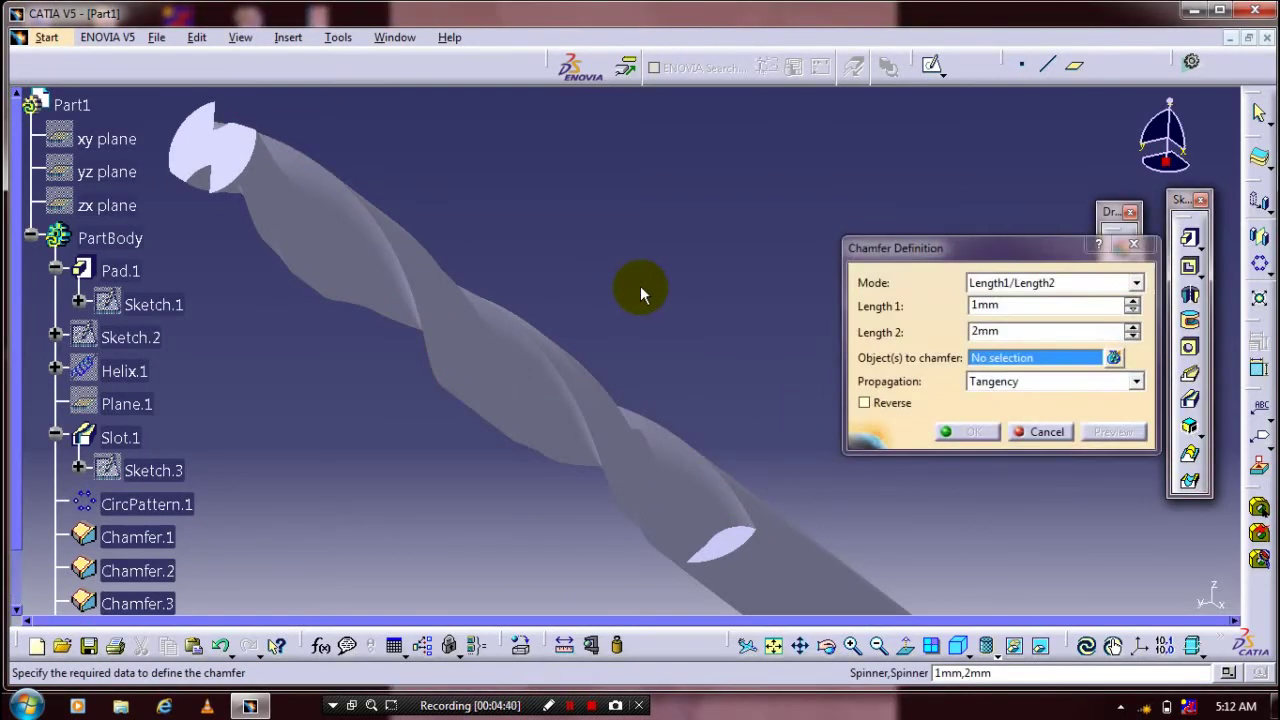
Step: Dismiss the leftover chamfer dialog, show the xy plane and start a sketch on it
left_click(1044, 436)
middle_click_drag(600, 360, 643, 337)
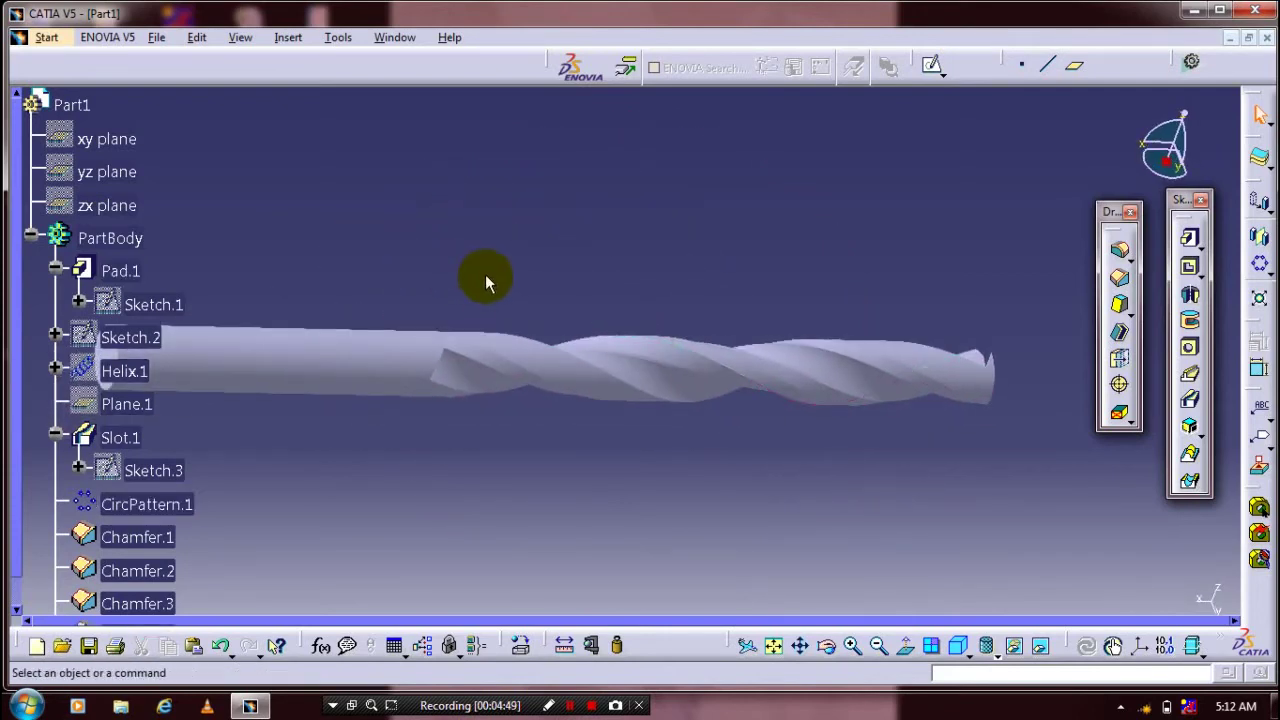
right_click(121, 144)
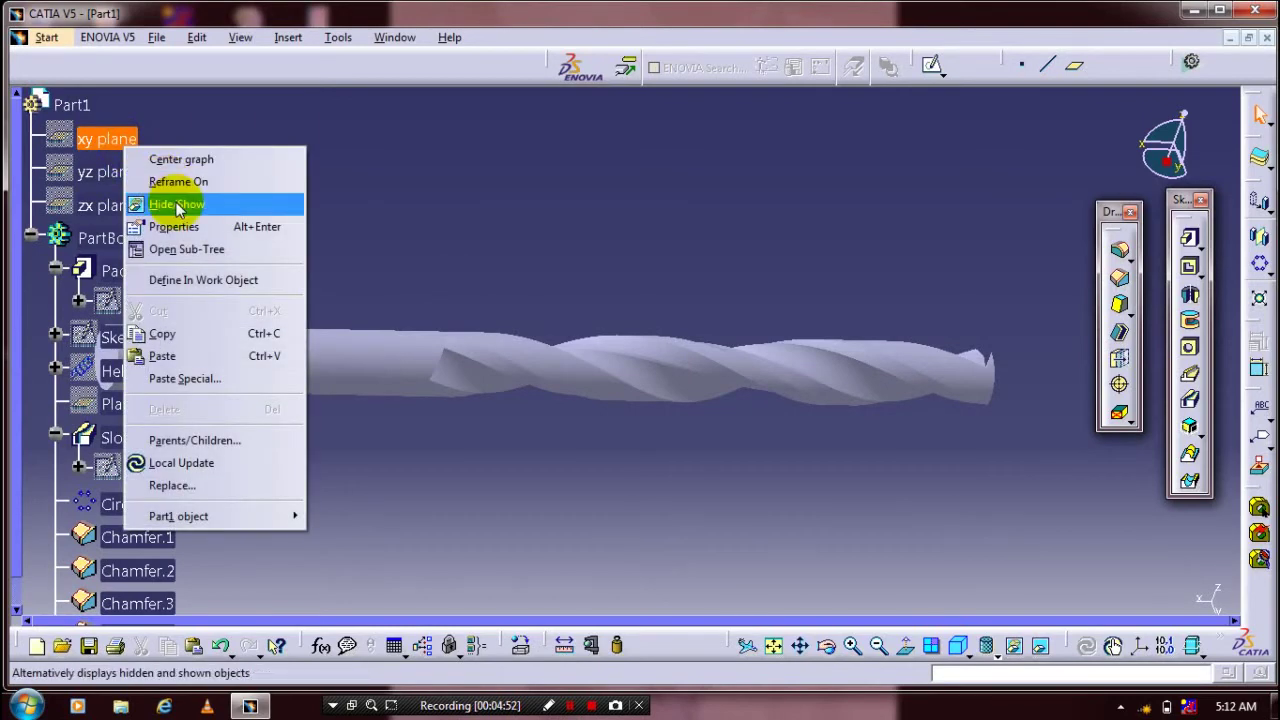
left_click(177, 205)
left_click(963, 305)
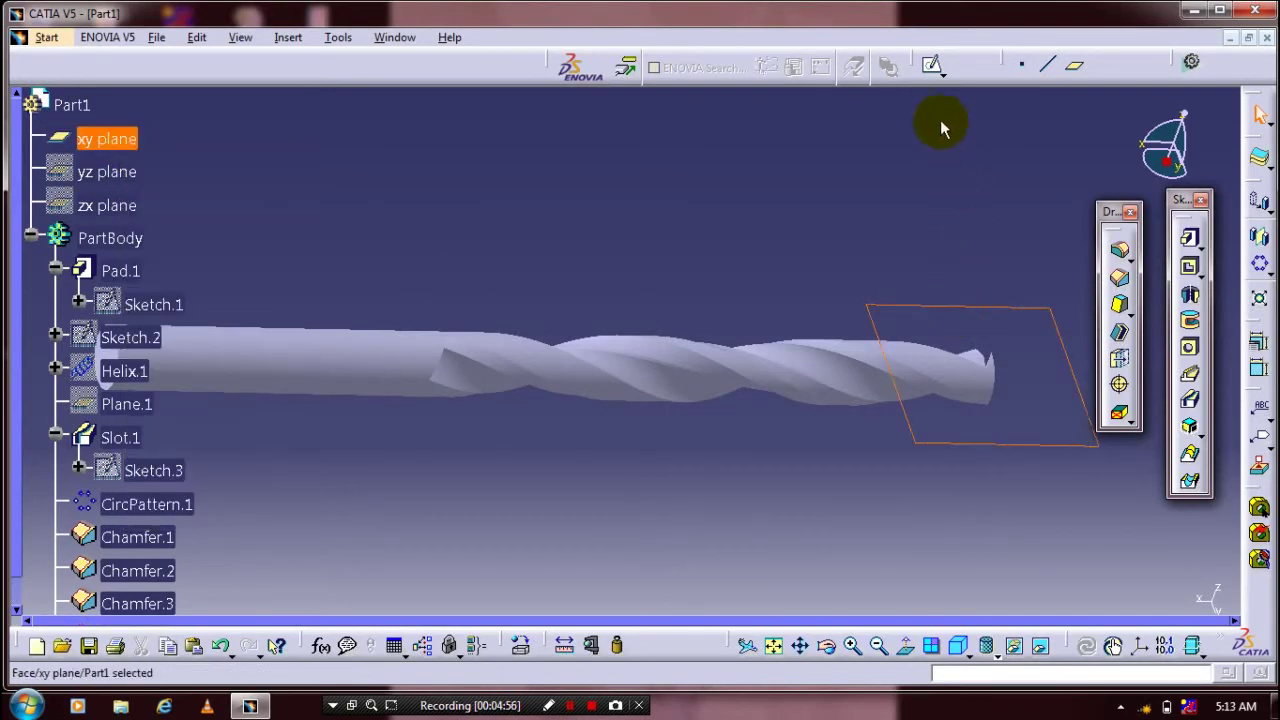
left_click(934, 72)
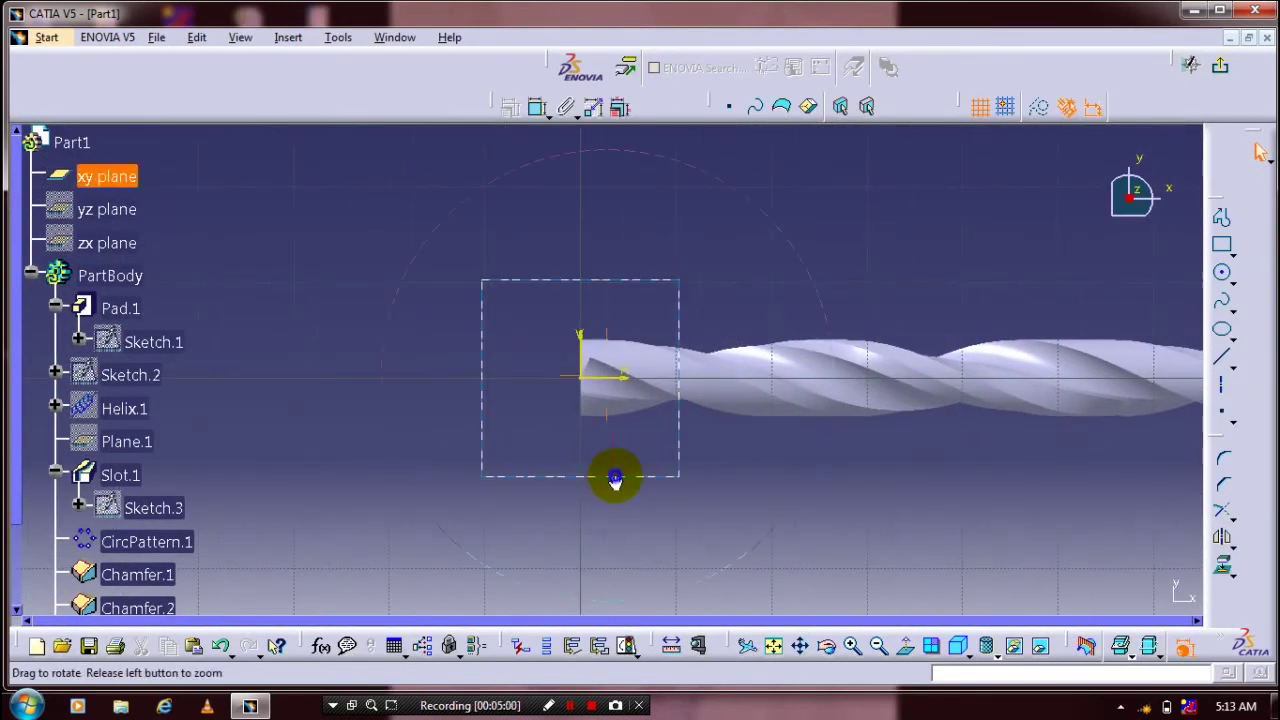
Step: Draw a closed right-triangle profile from the origin at the drill tip, then exit the sketch
middle_click_drag(625, 408, 632, 455)
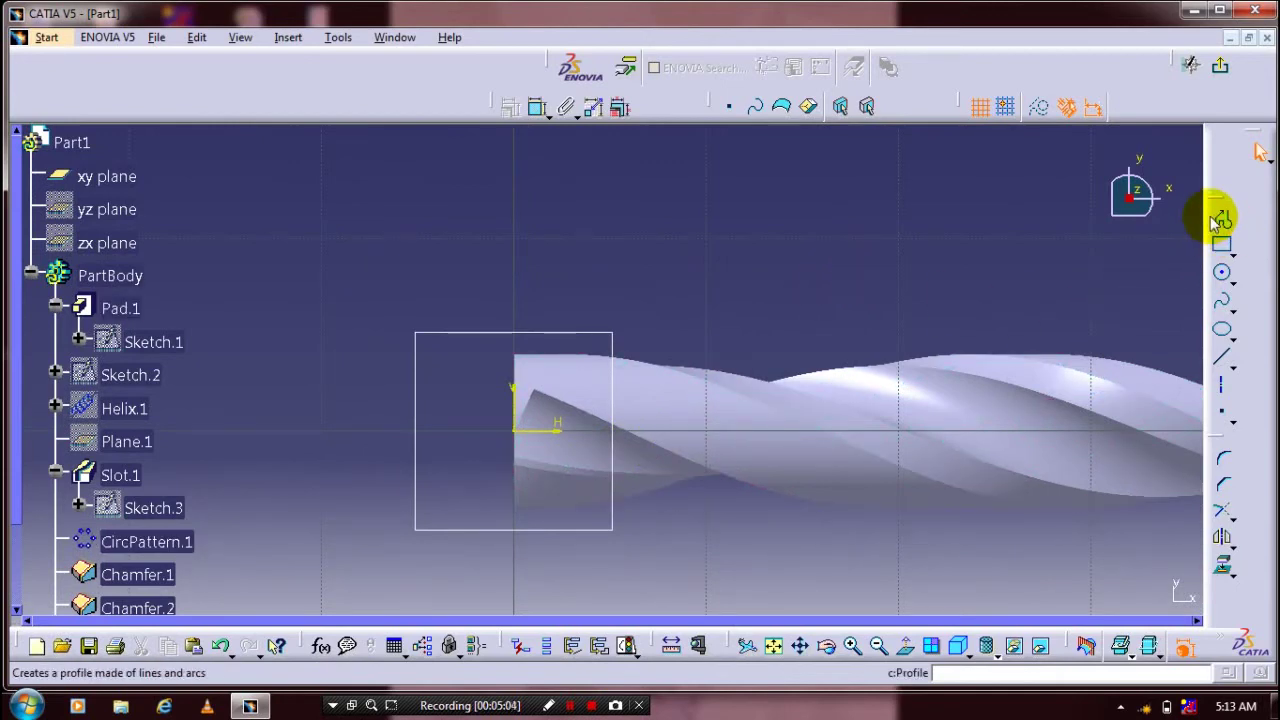
left_click(1214, 220)
left_click(514, 431)
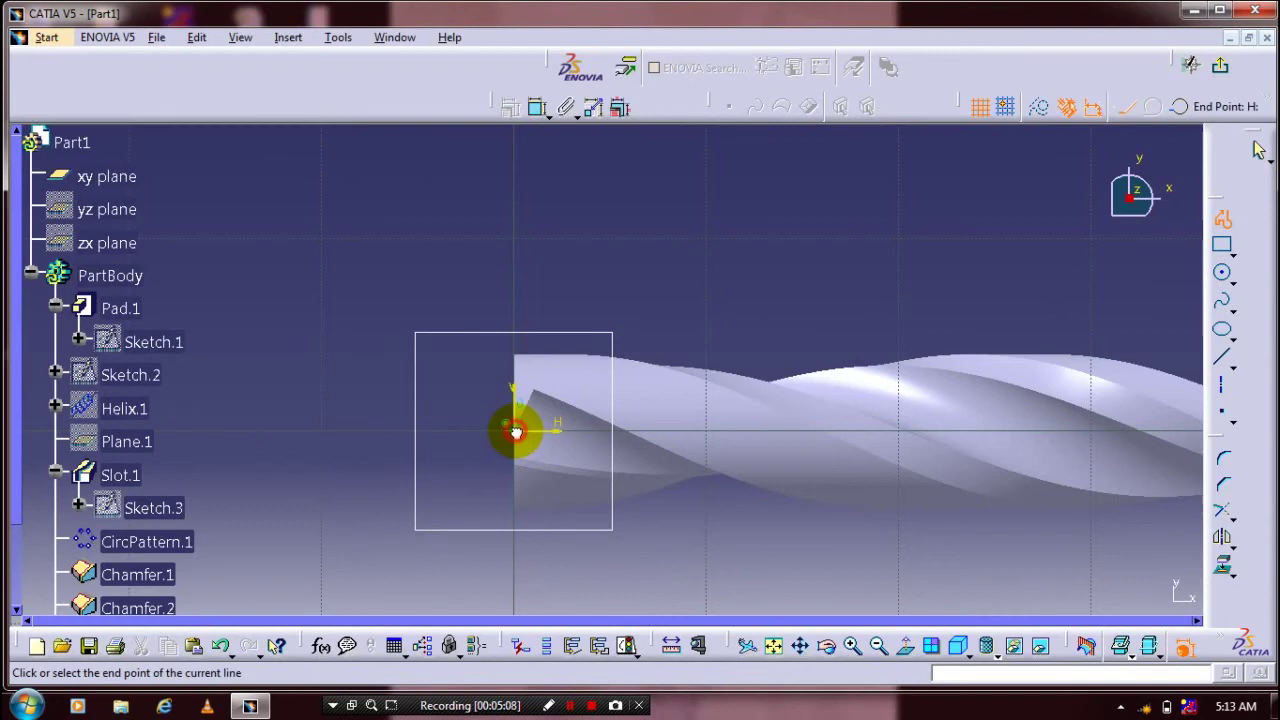
left_click(514, 296)
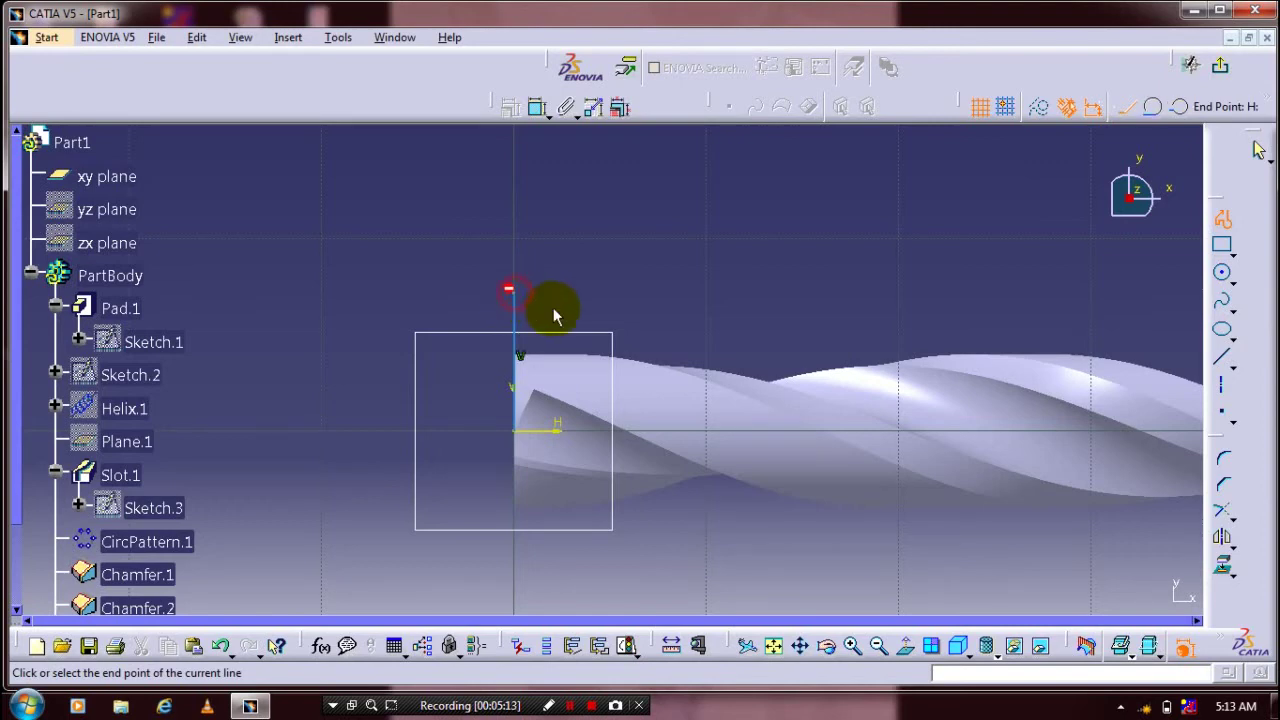
left_click(609, 295)
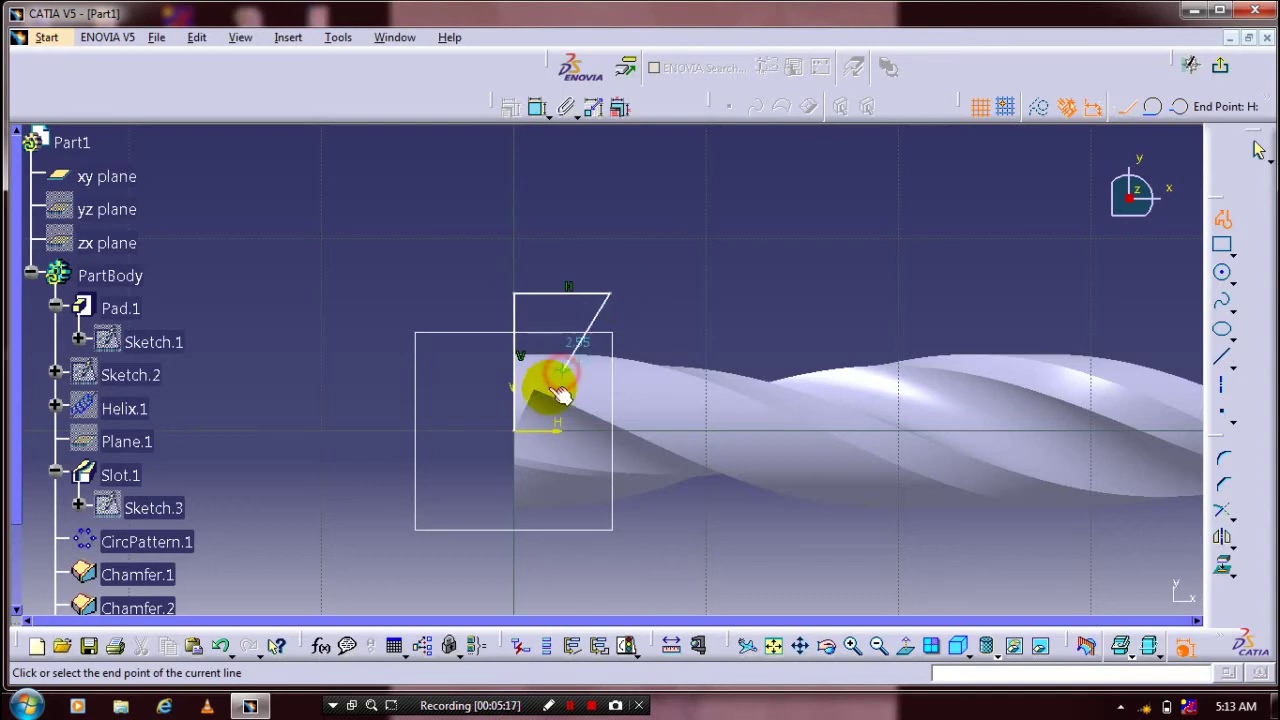
left_click(515, 431)
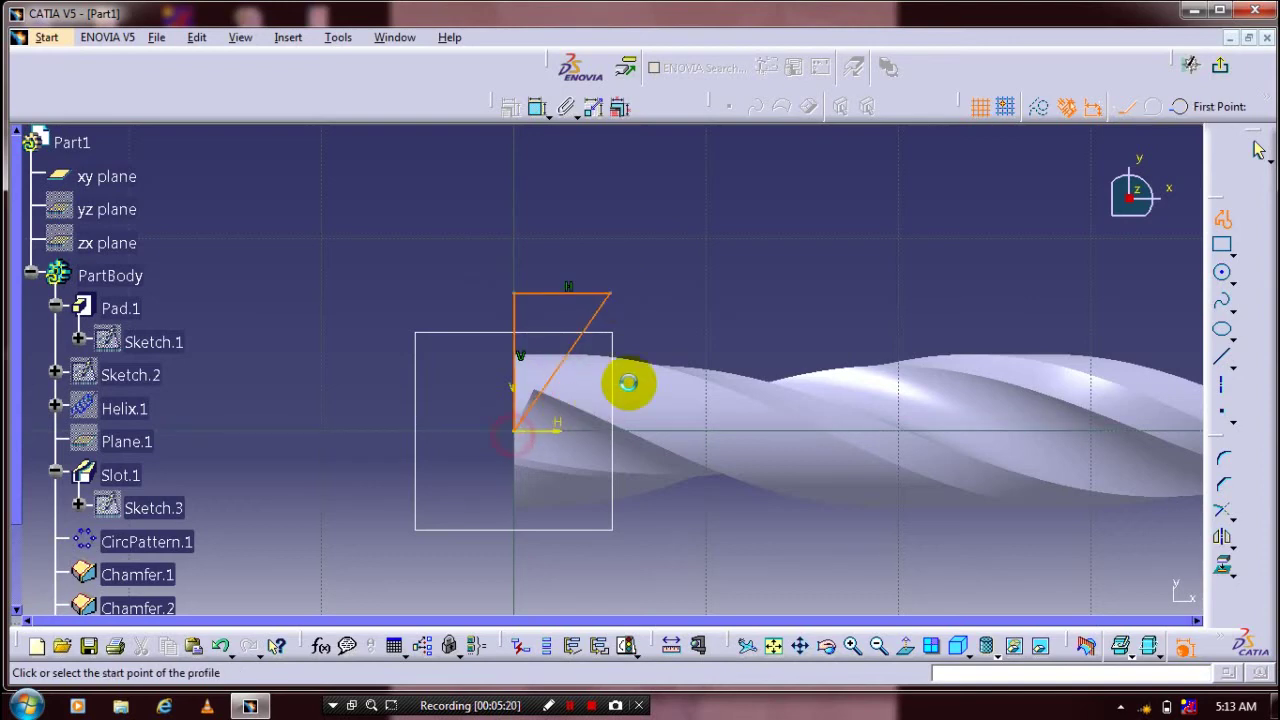
left_click(1220, 65)
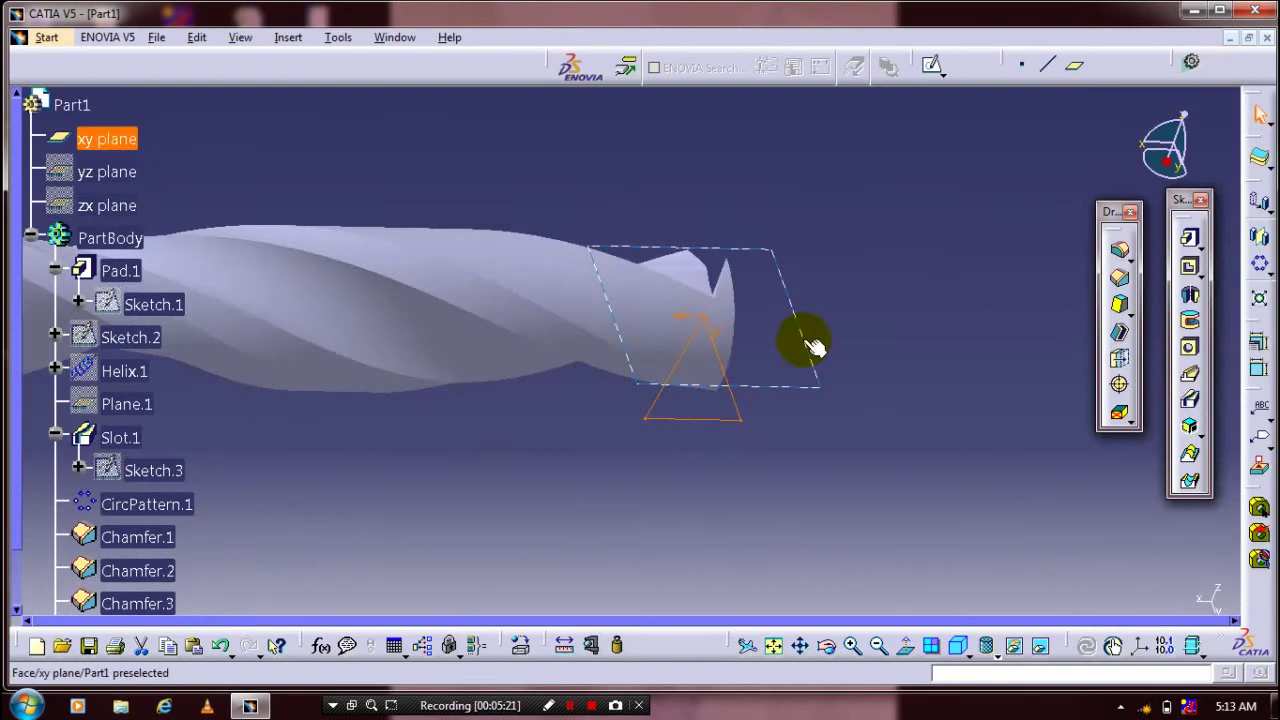
Step: Hide the xy plane and orbit the view toward the drill tip
left_click(830, 450)
right_click(815, 389)
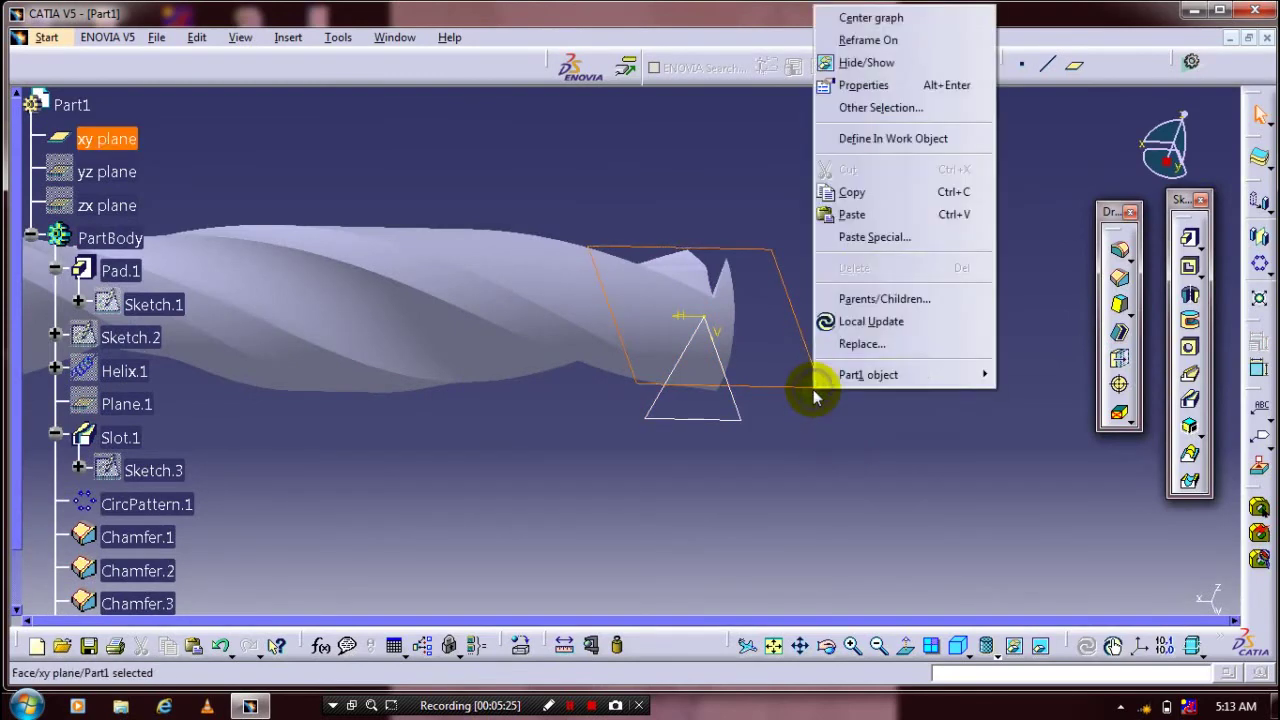
left_click(866, 62)
middle_click_drag(700, 490, 938, 405)
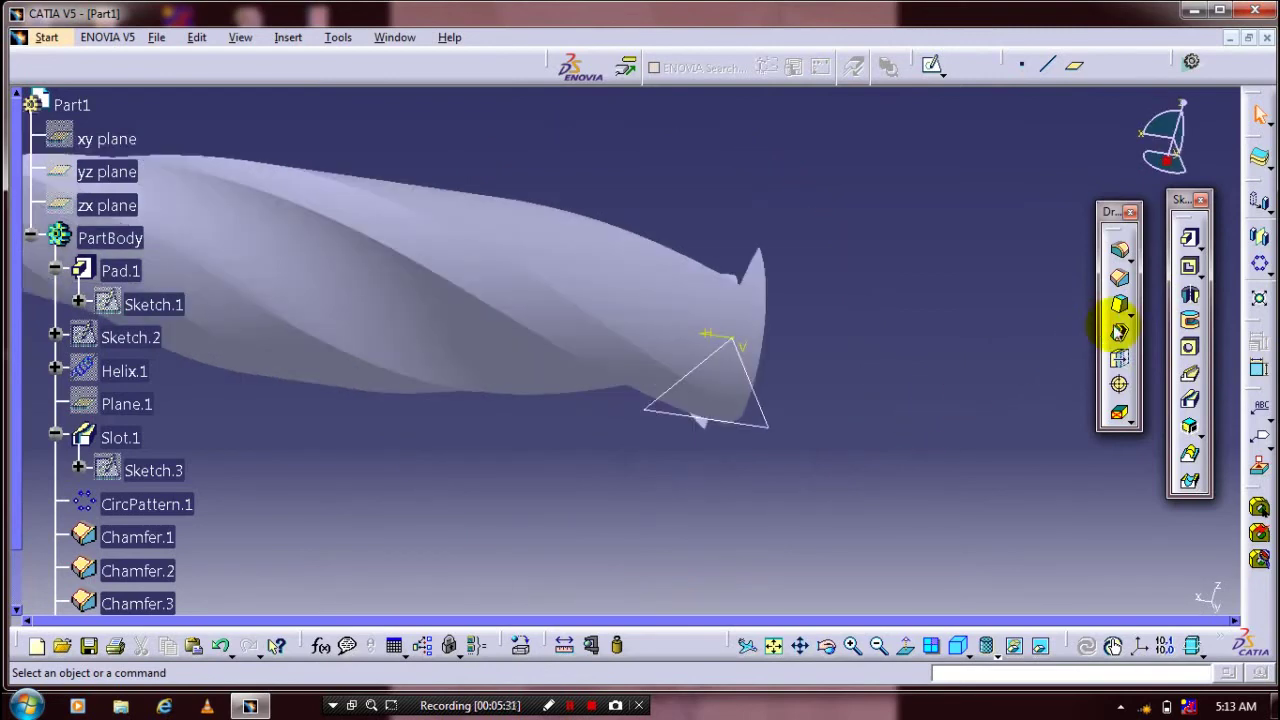
Step: Groove Sketch.4 a full 360° around the H axis to cut the conical point
left_click(1188, 320)
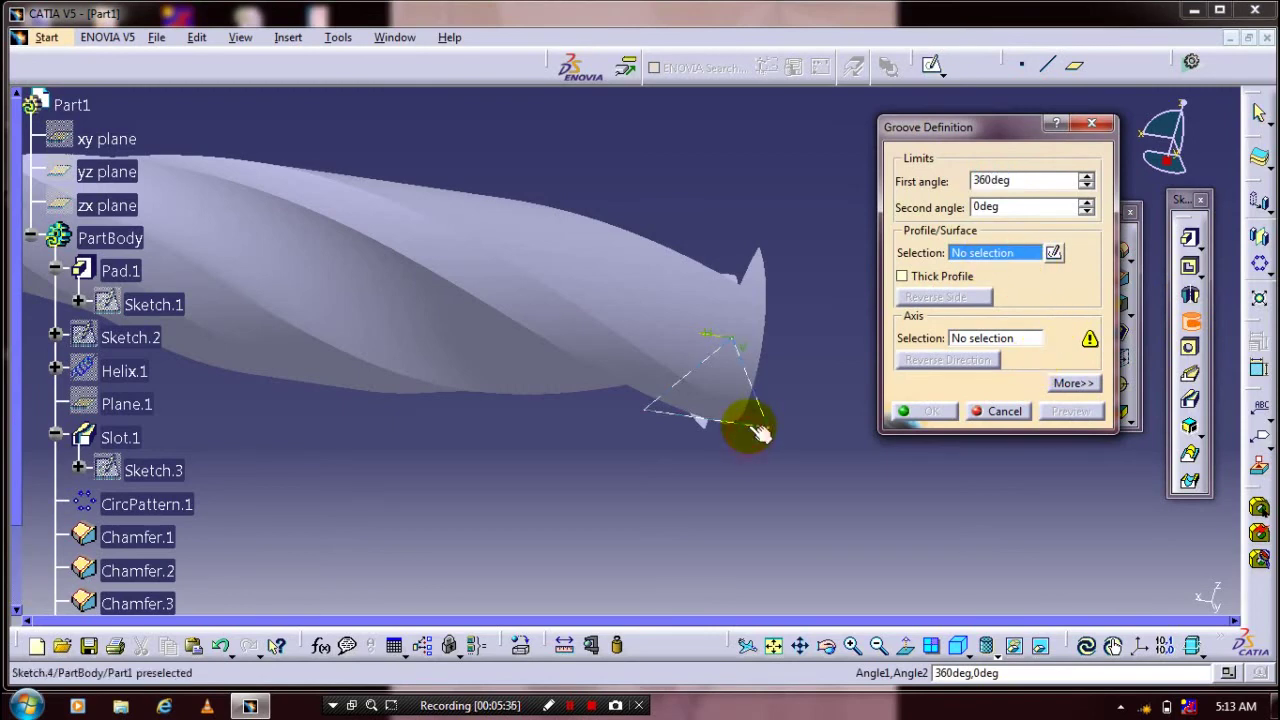
left_click(752, 425)
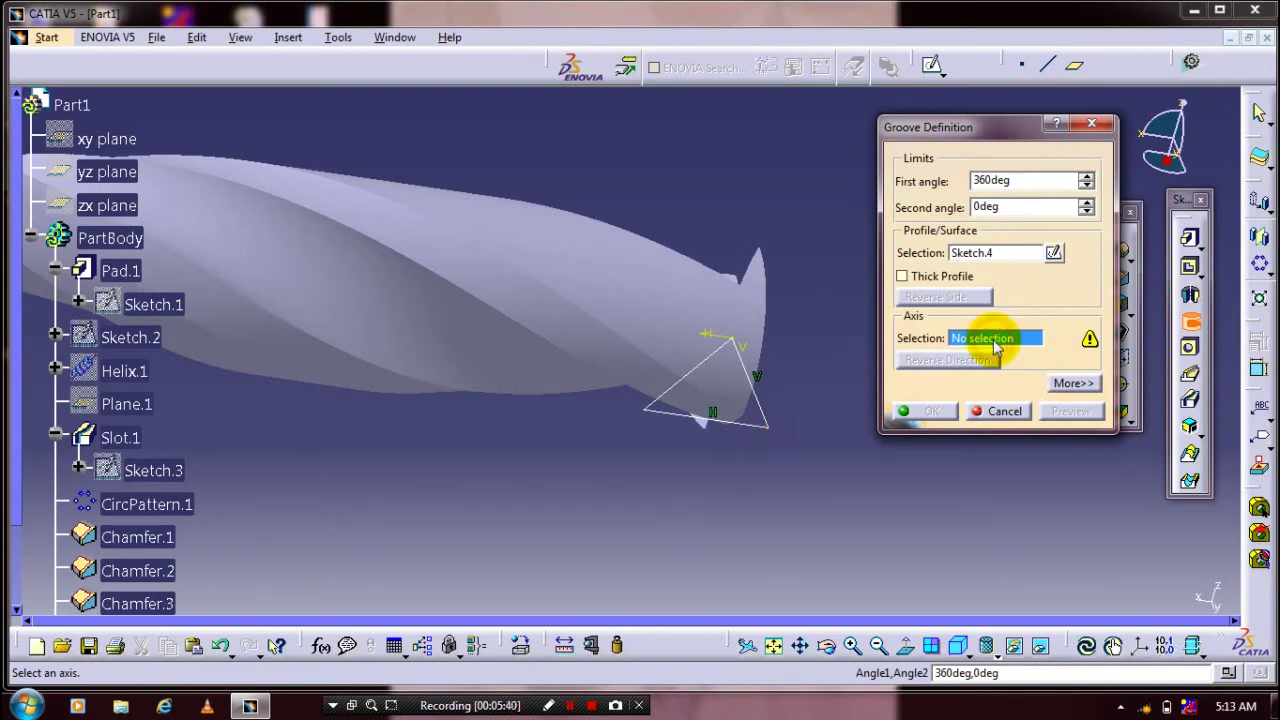
left_click(712, 336)
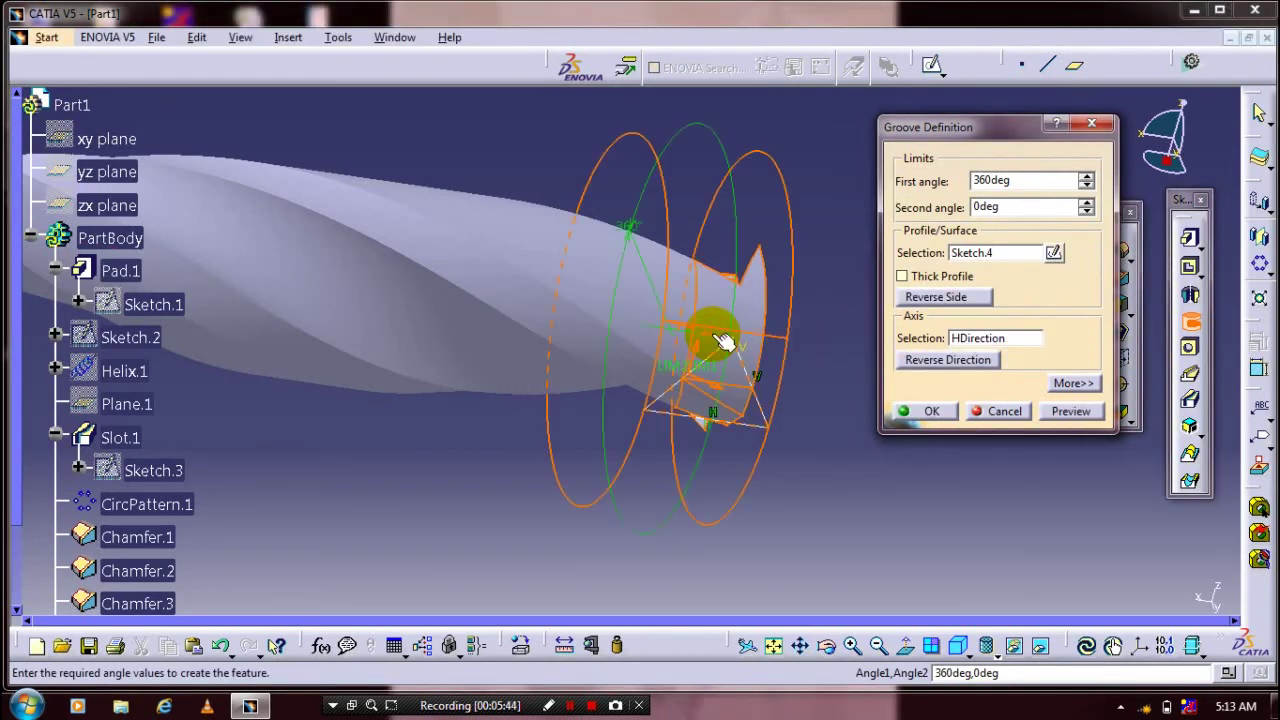
left_click(913, 413)
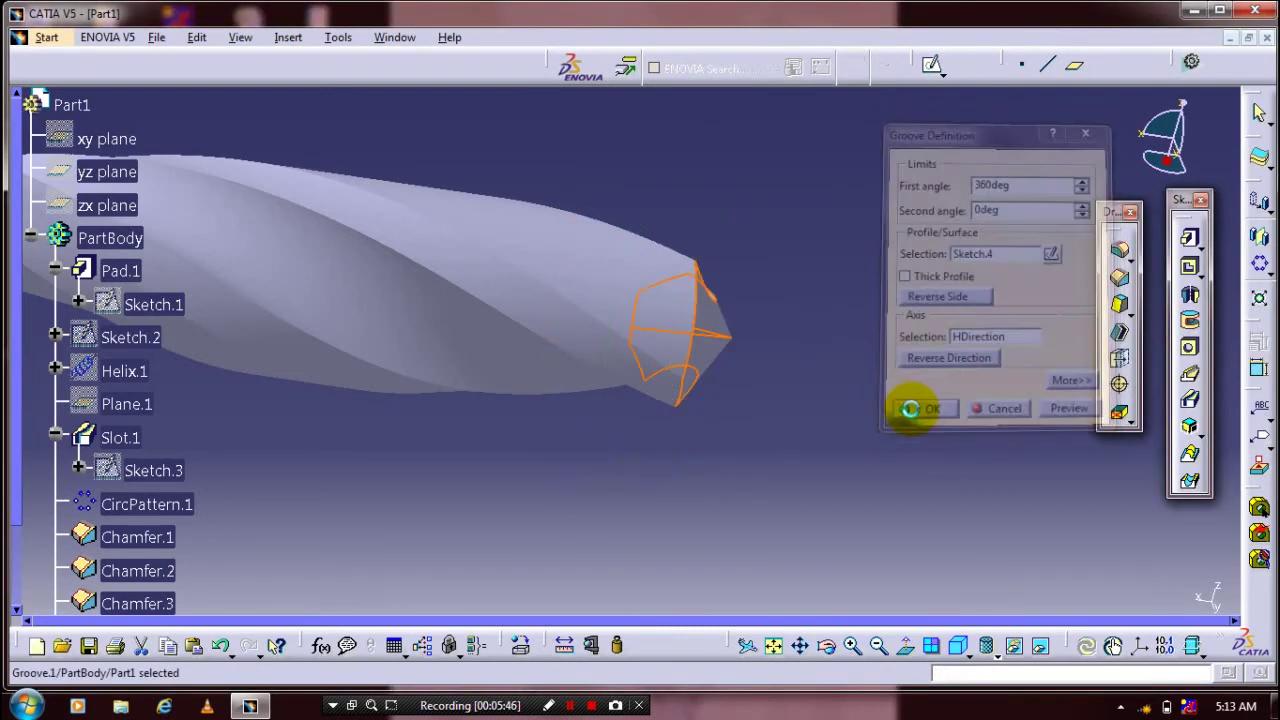
left_click(740, 492)
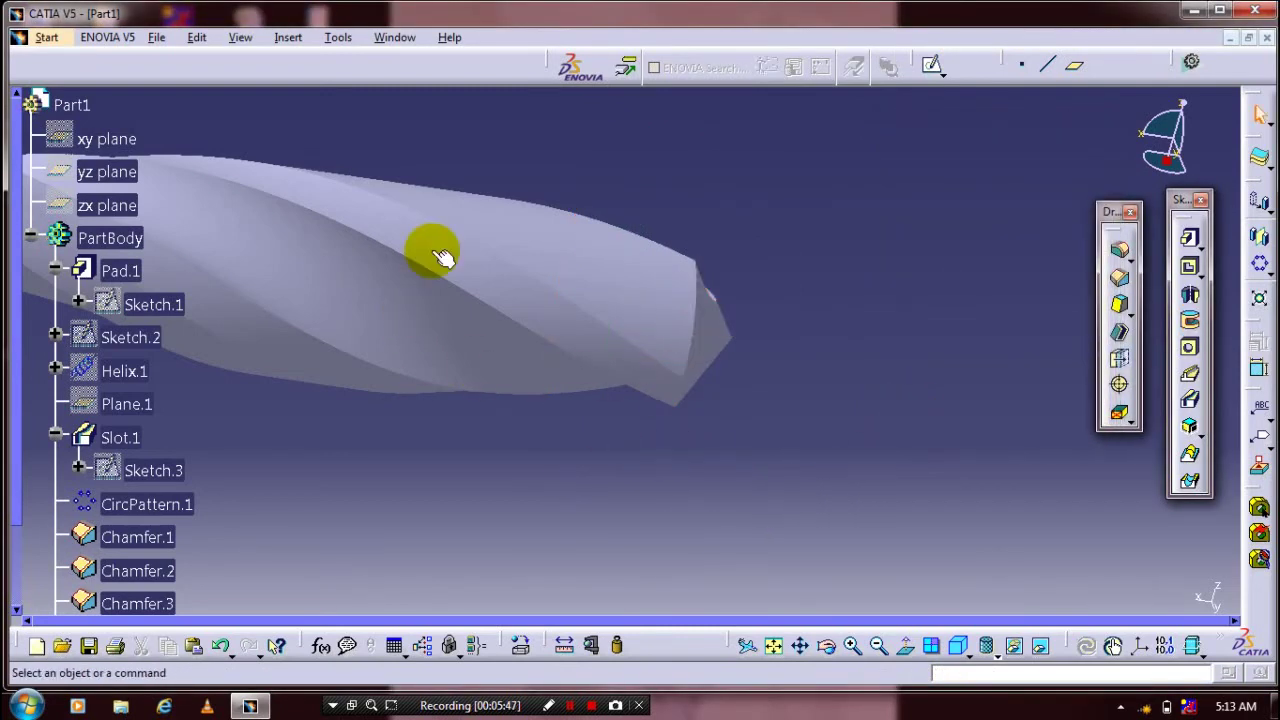
Step: Orbit and zoom around the finished drill to inspect its pointed tip
middle_click_drag(440, 255, 214, 357)
middle_click_drag(880, 240, 891, 320)
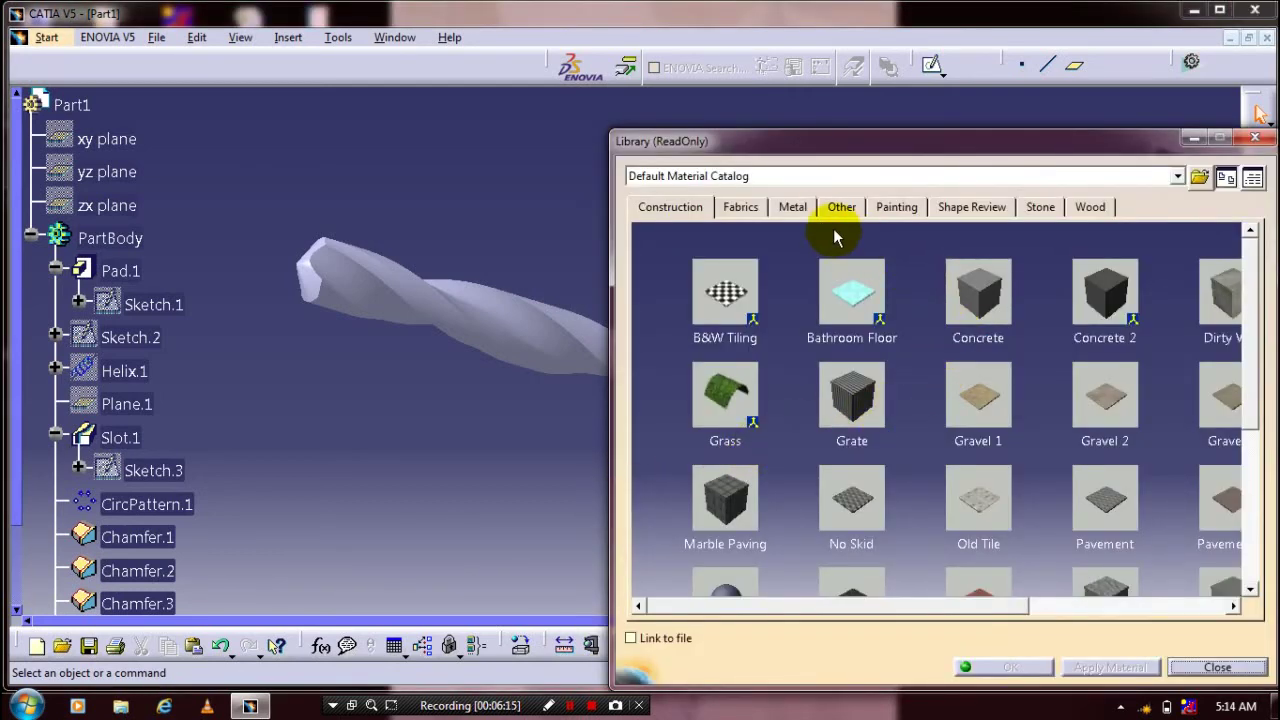
Step: Apply the Chroma material from the Metal category to the drill body
left_click(796, 208)
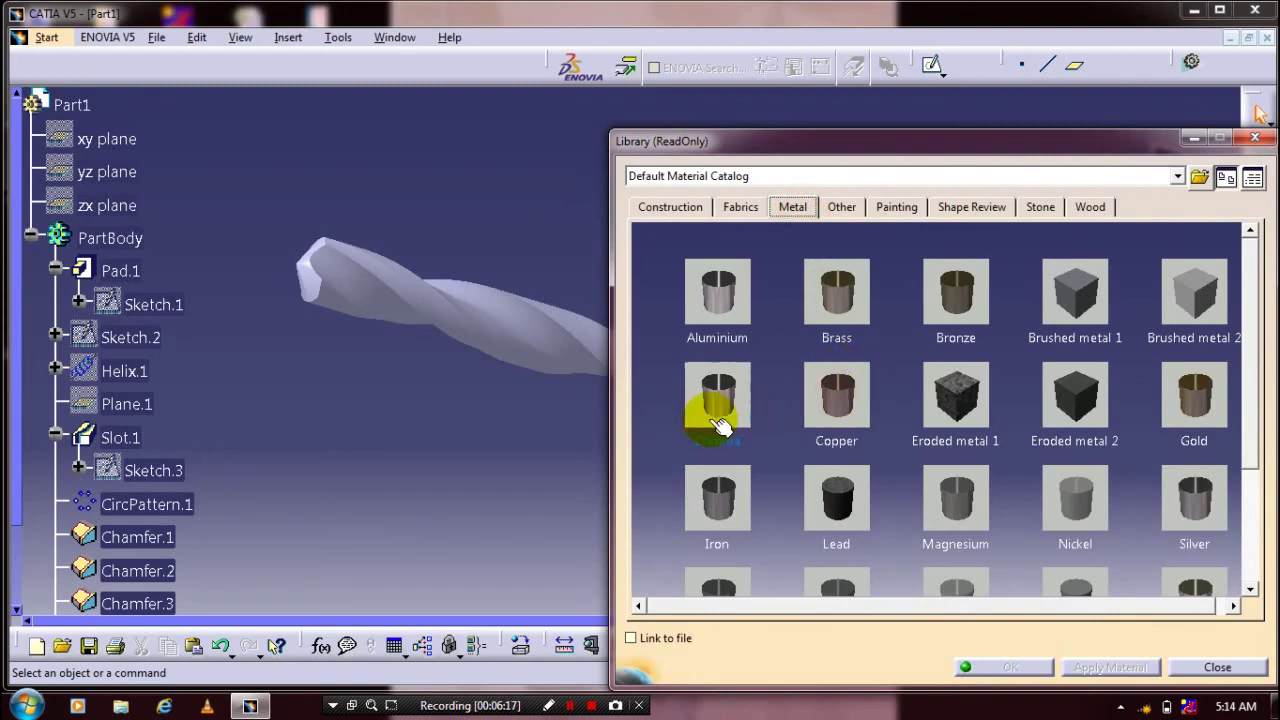
left_click_drag(709, 409, 514, 320)
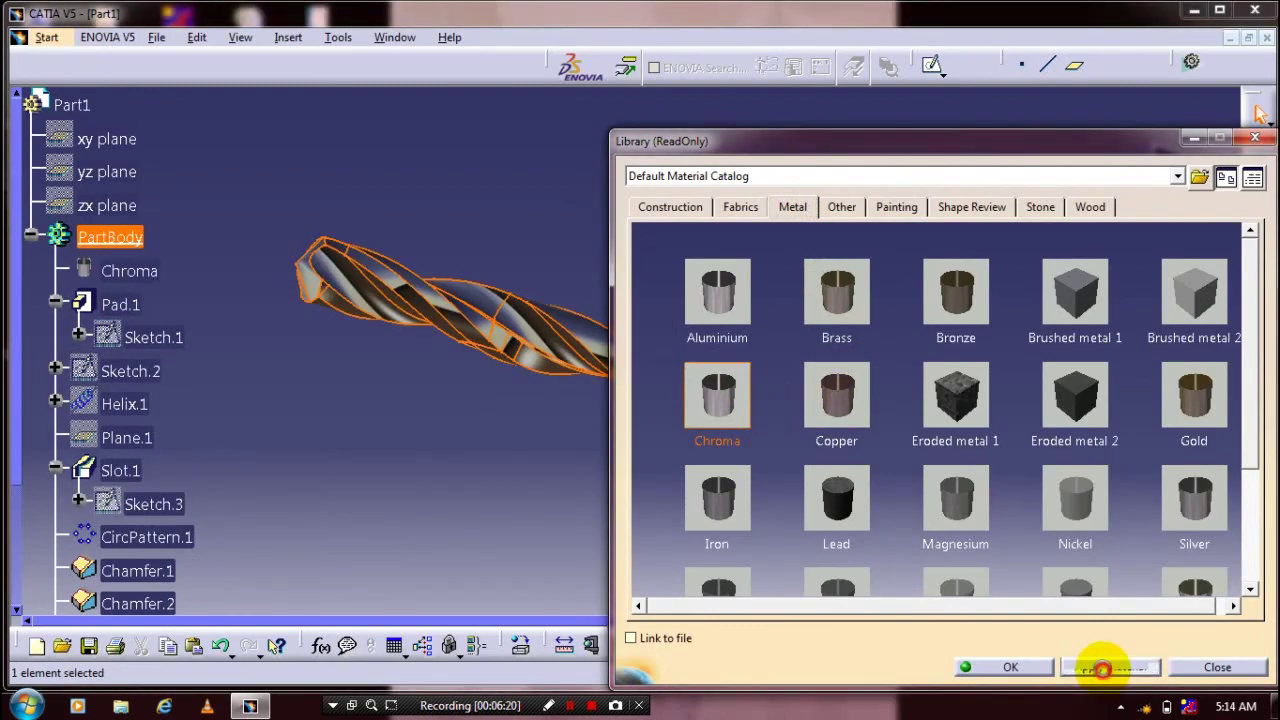
left_click(1010, 667)
left_click(908, 580)
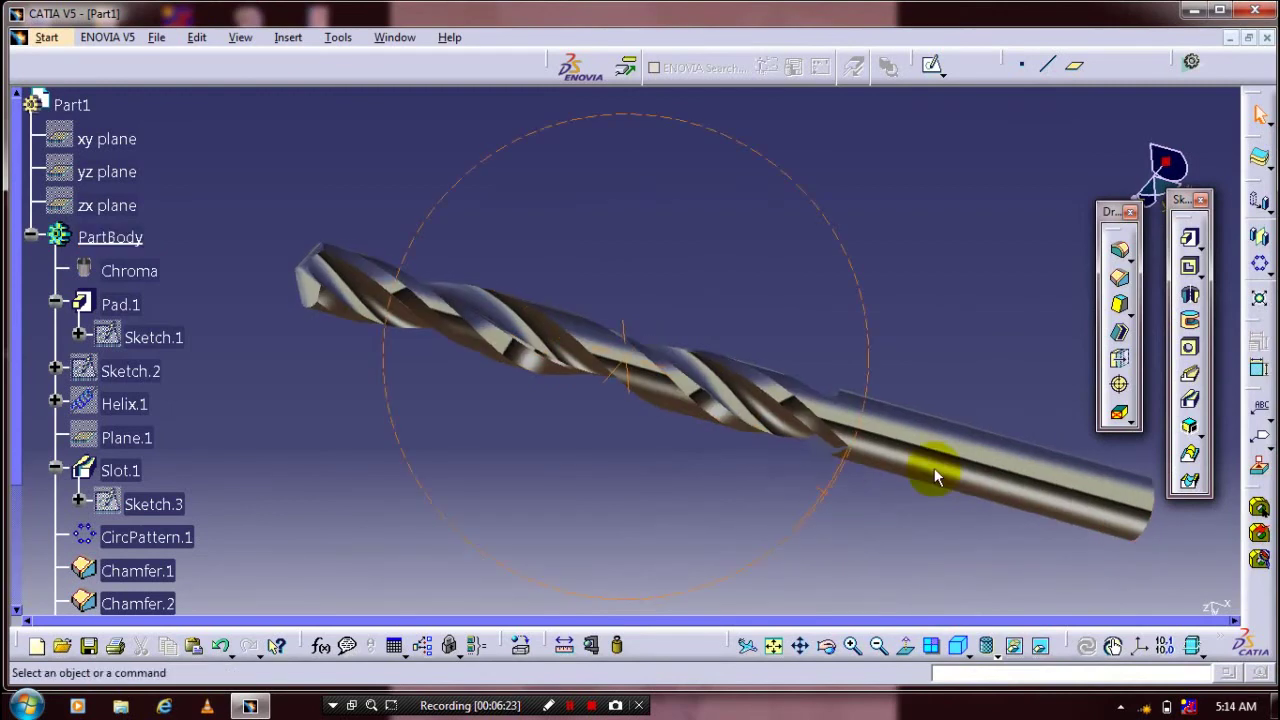